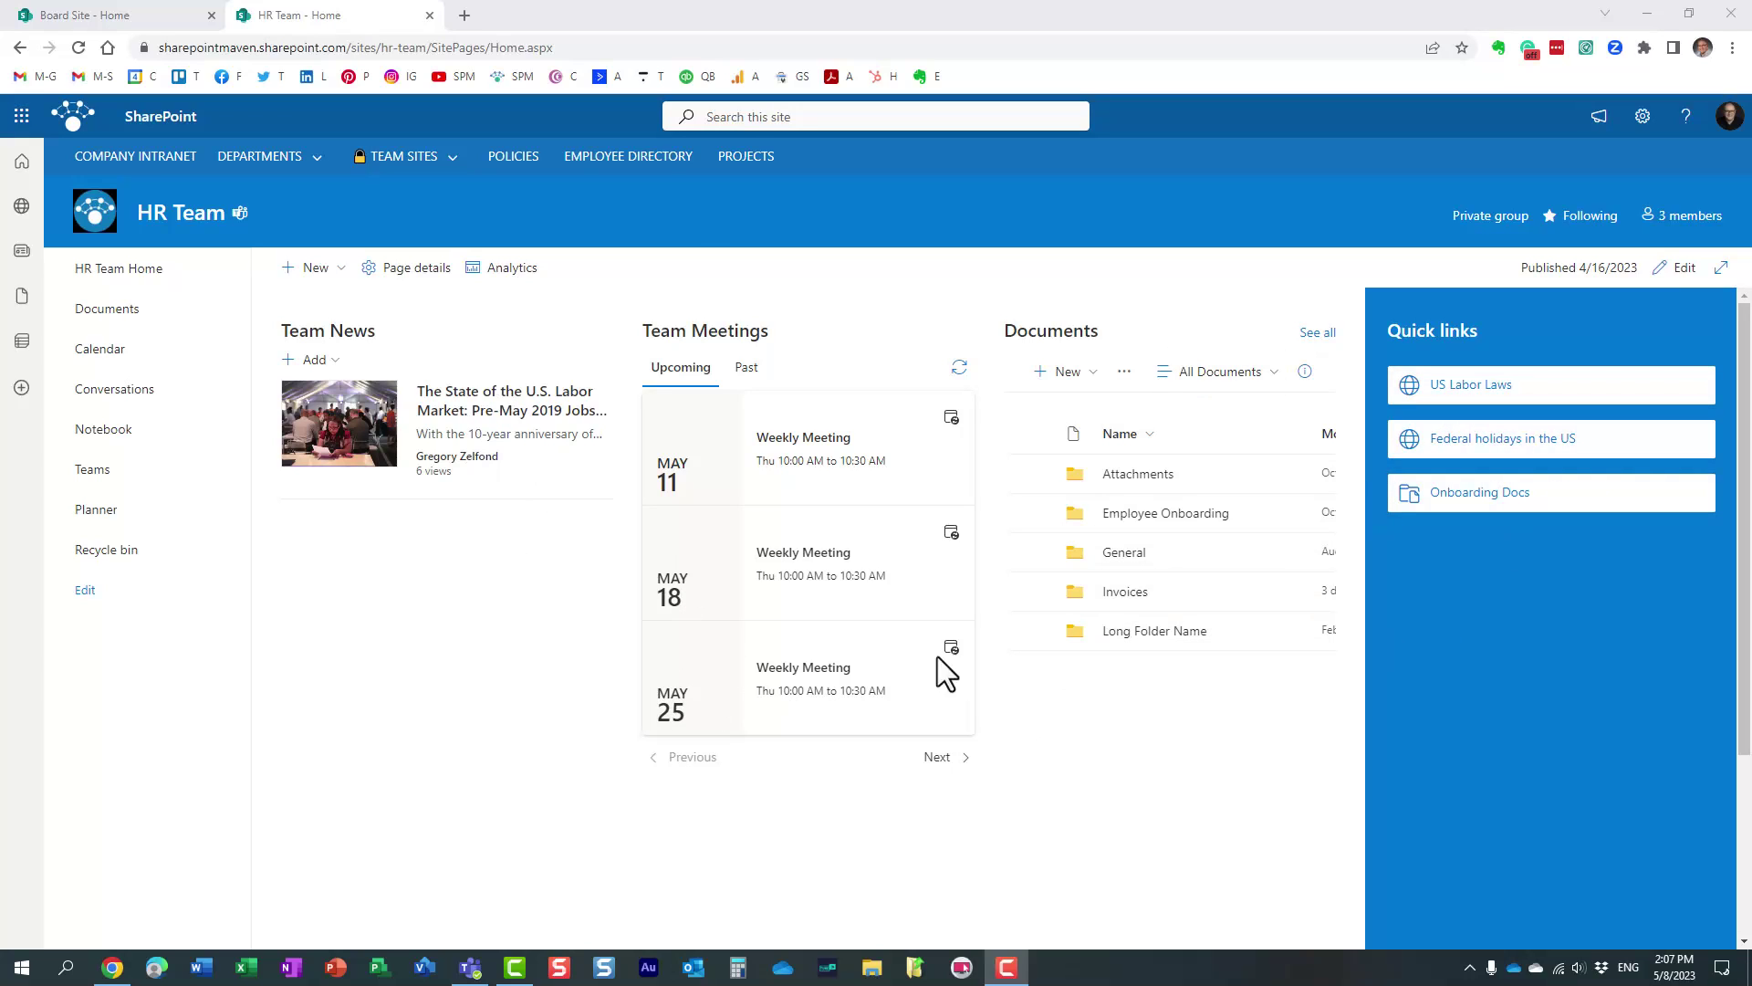
Step: Search the HR Team site for 'test' and scroll through the matching results
left_click(727, 117)
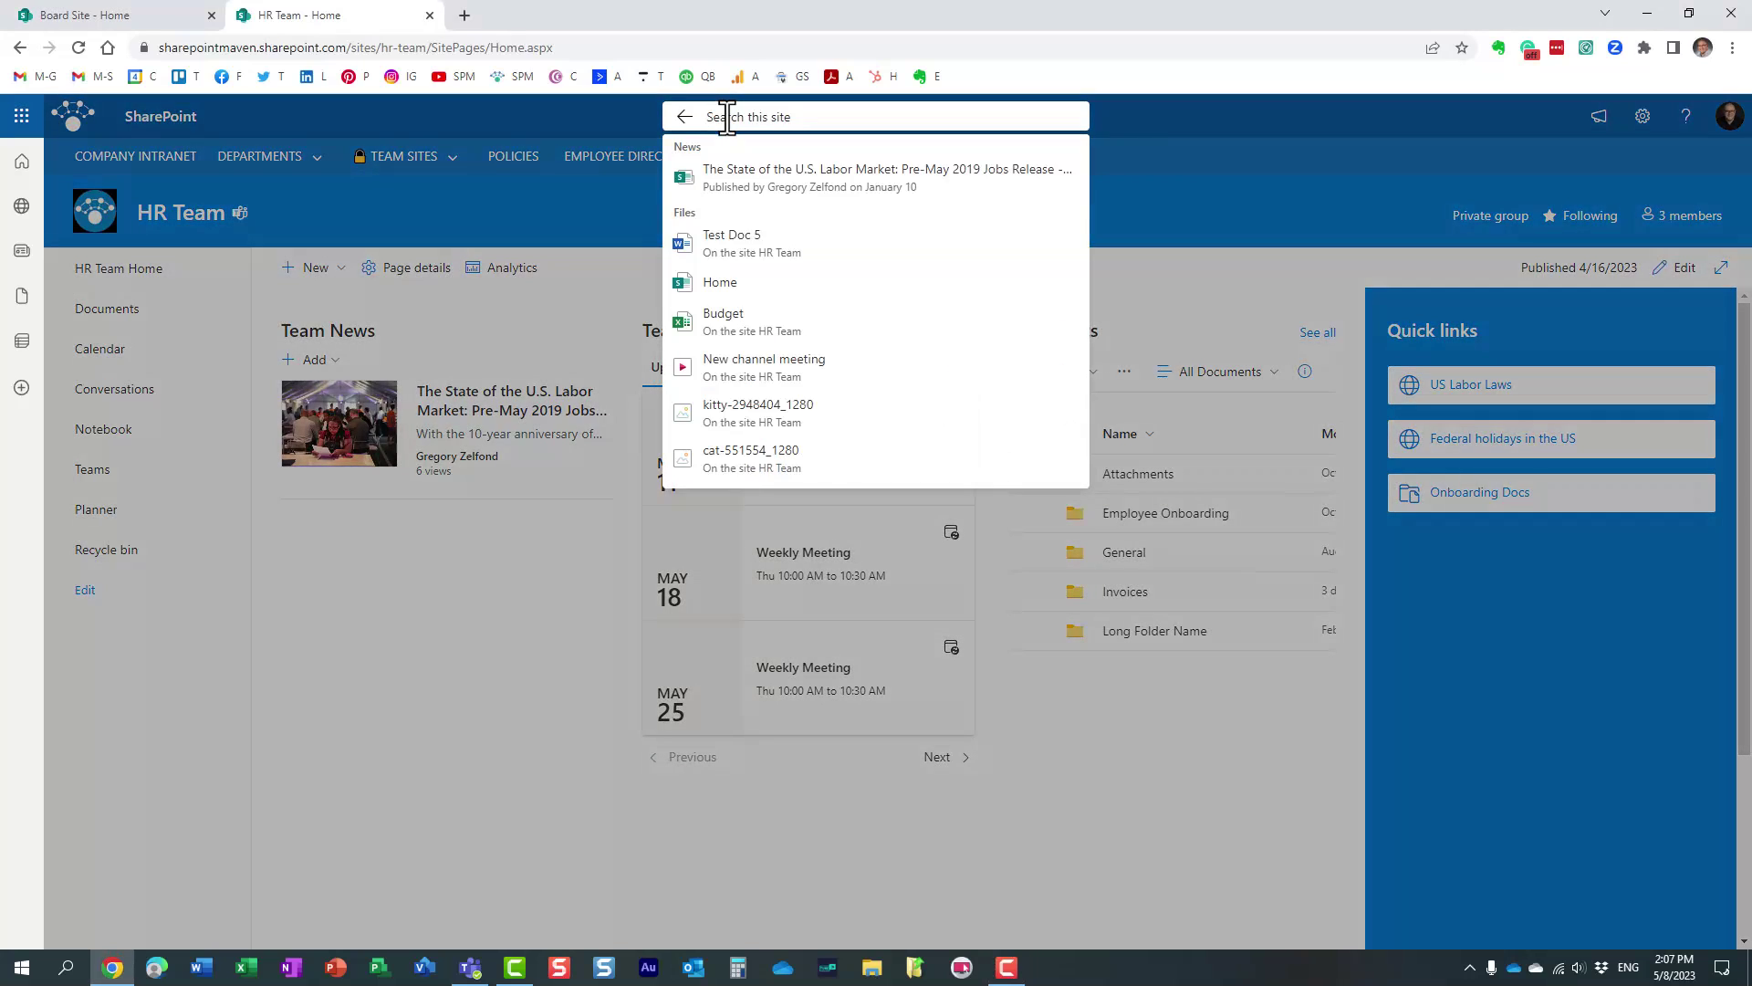
type("test")
key("Return")
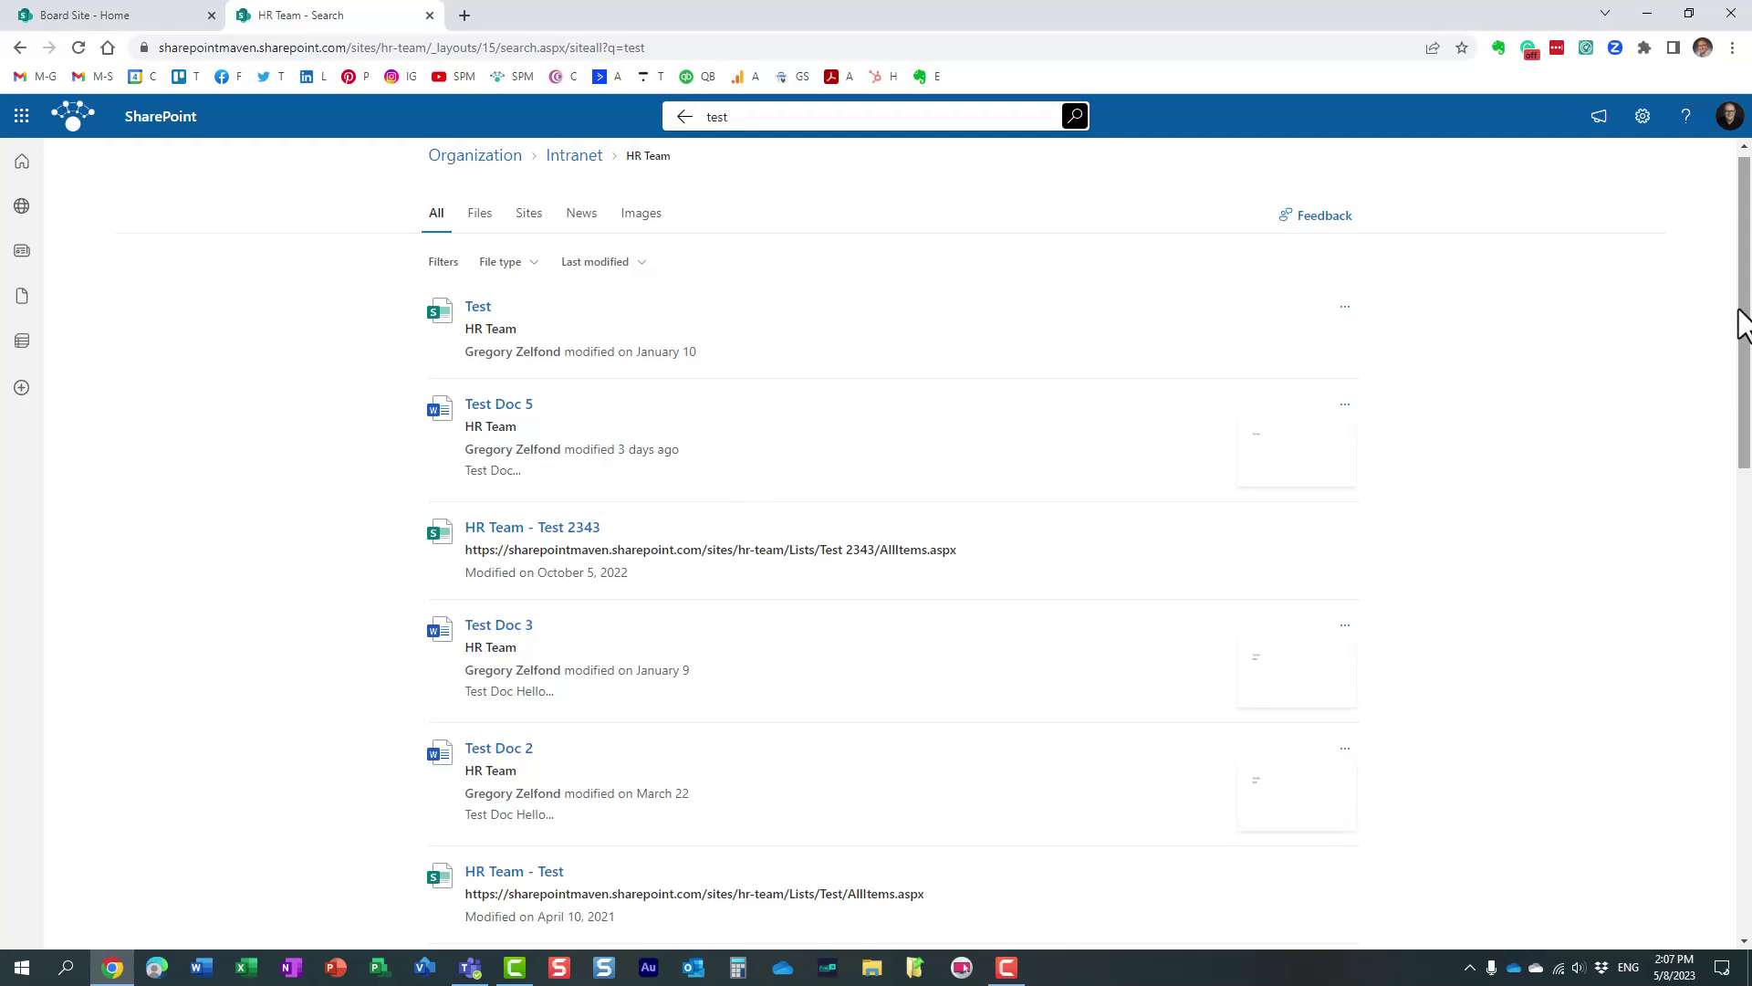
left_click_drag(1743, 321, 1746, 395)
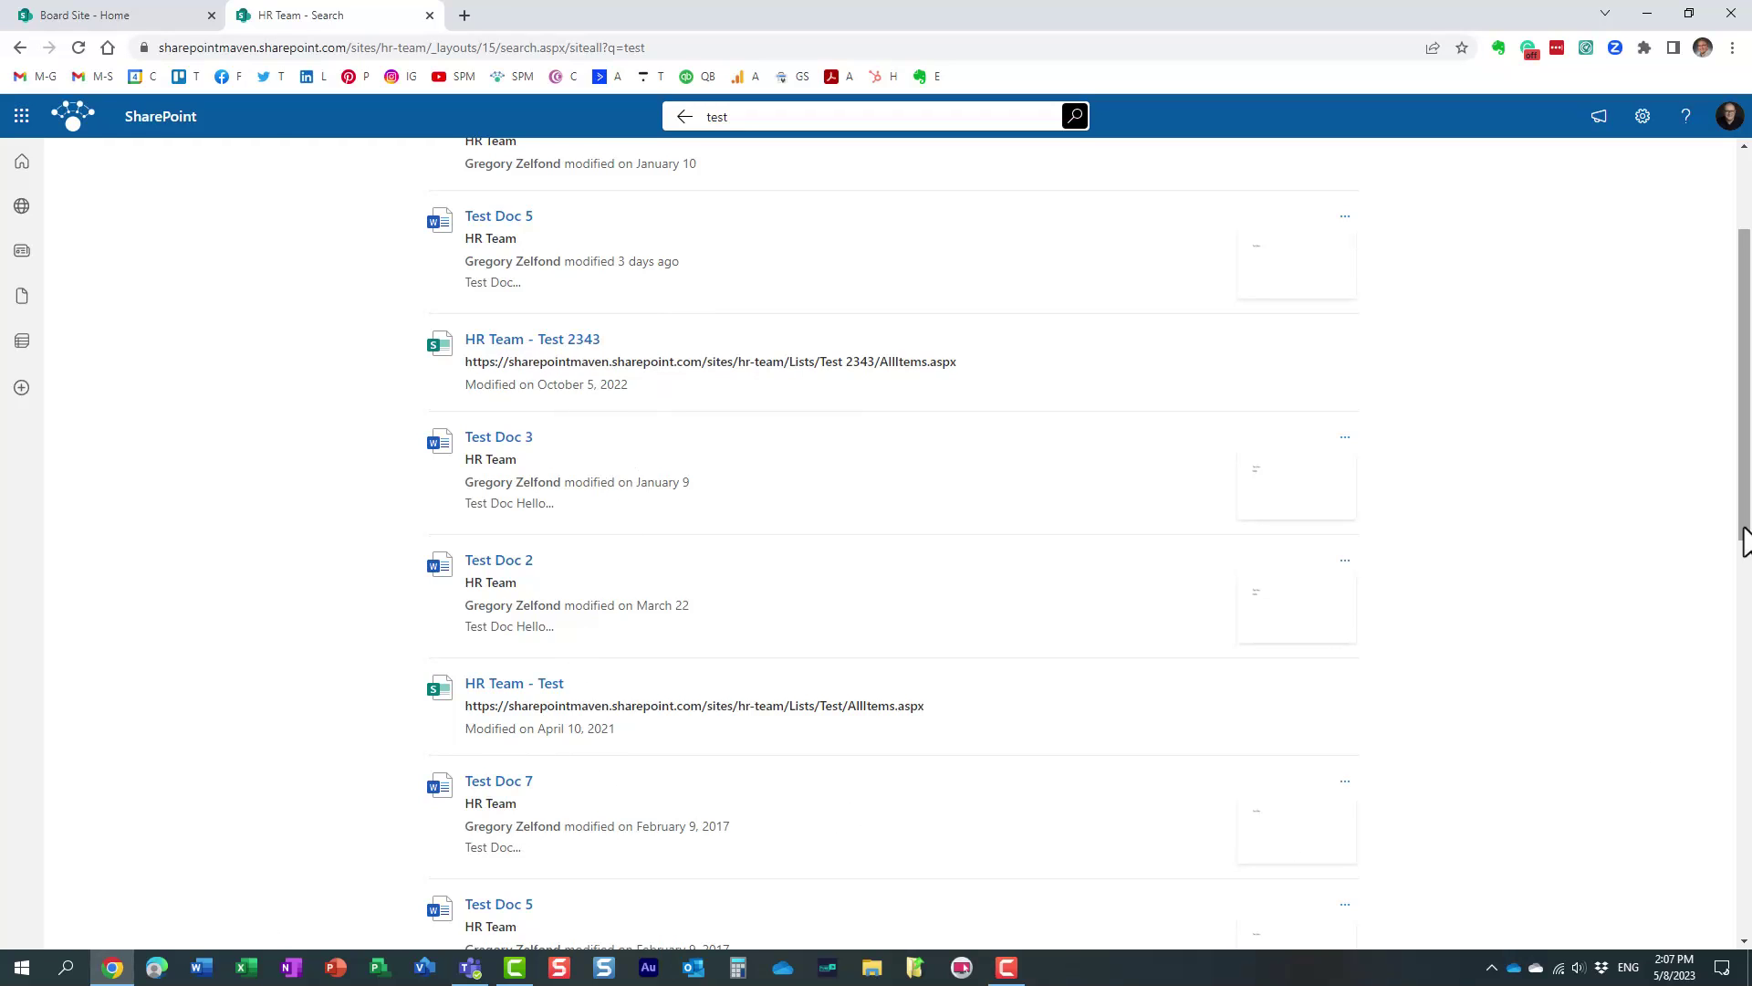
left_click_drag(1746, 539, 1746, 568)
scroll(513, 736, "down", 5)
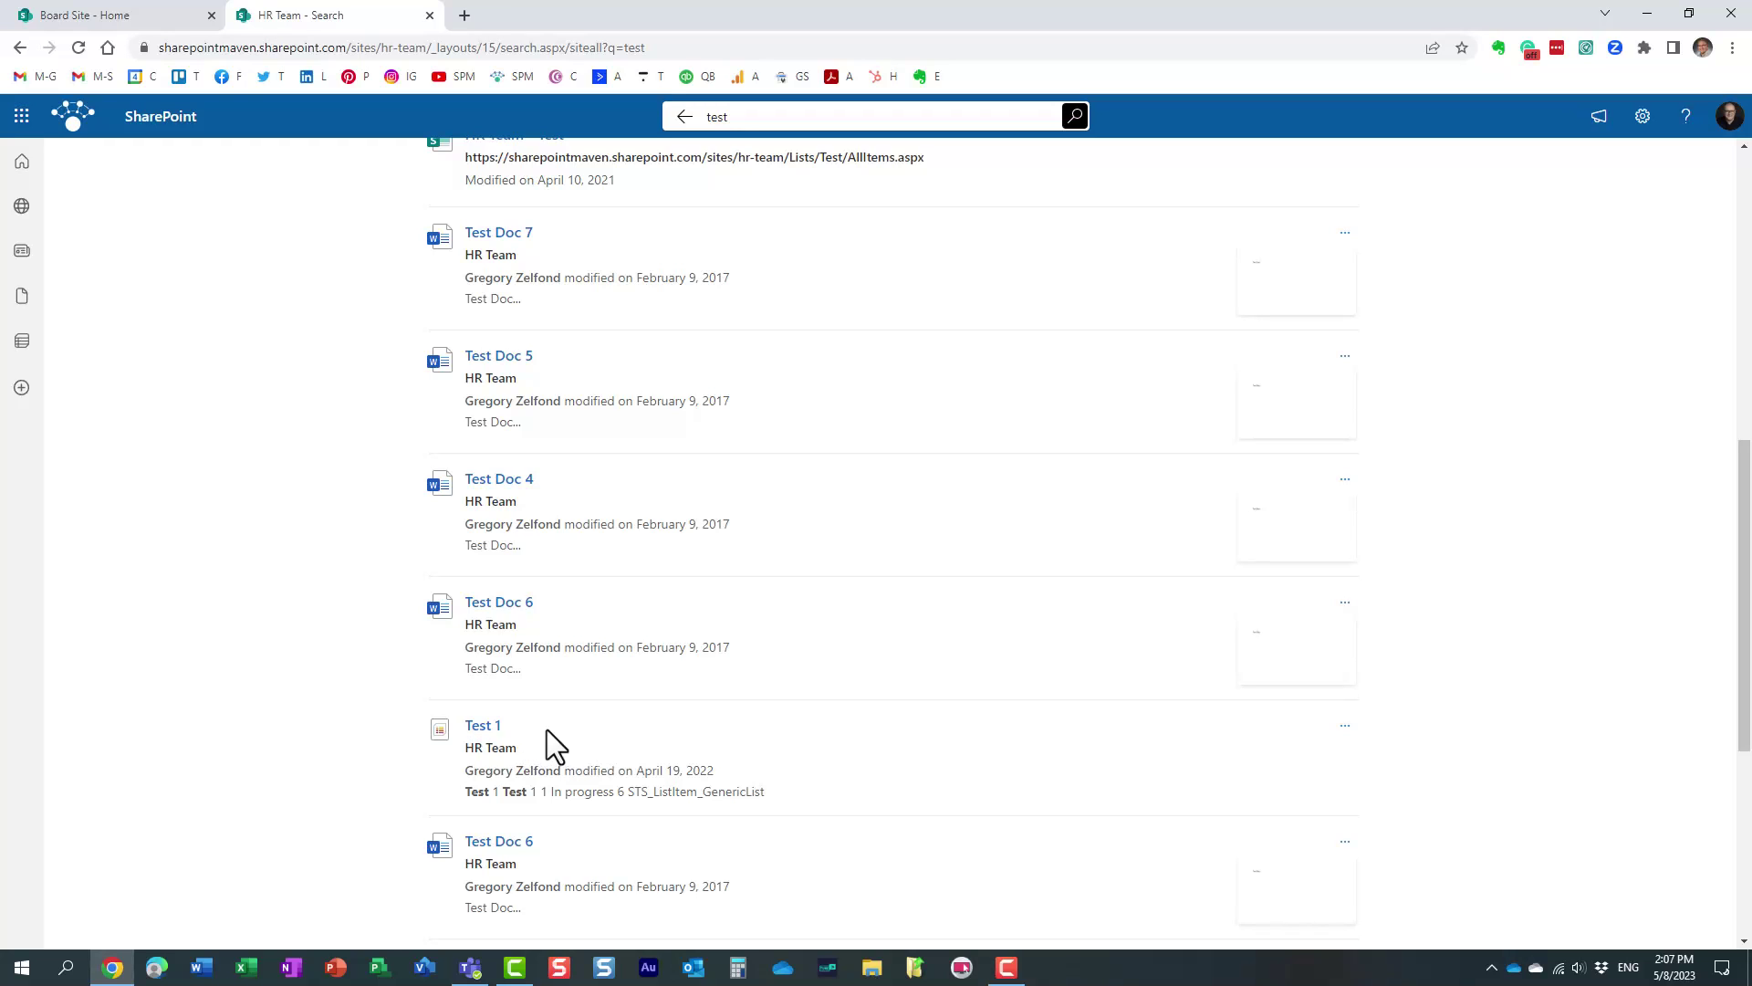
left_click_drag(1744, 673, 1738, 347)
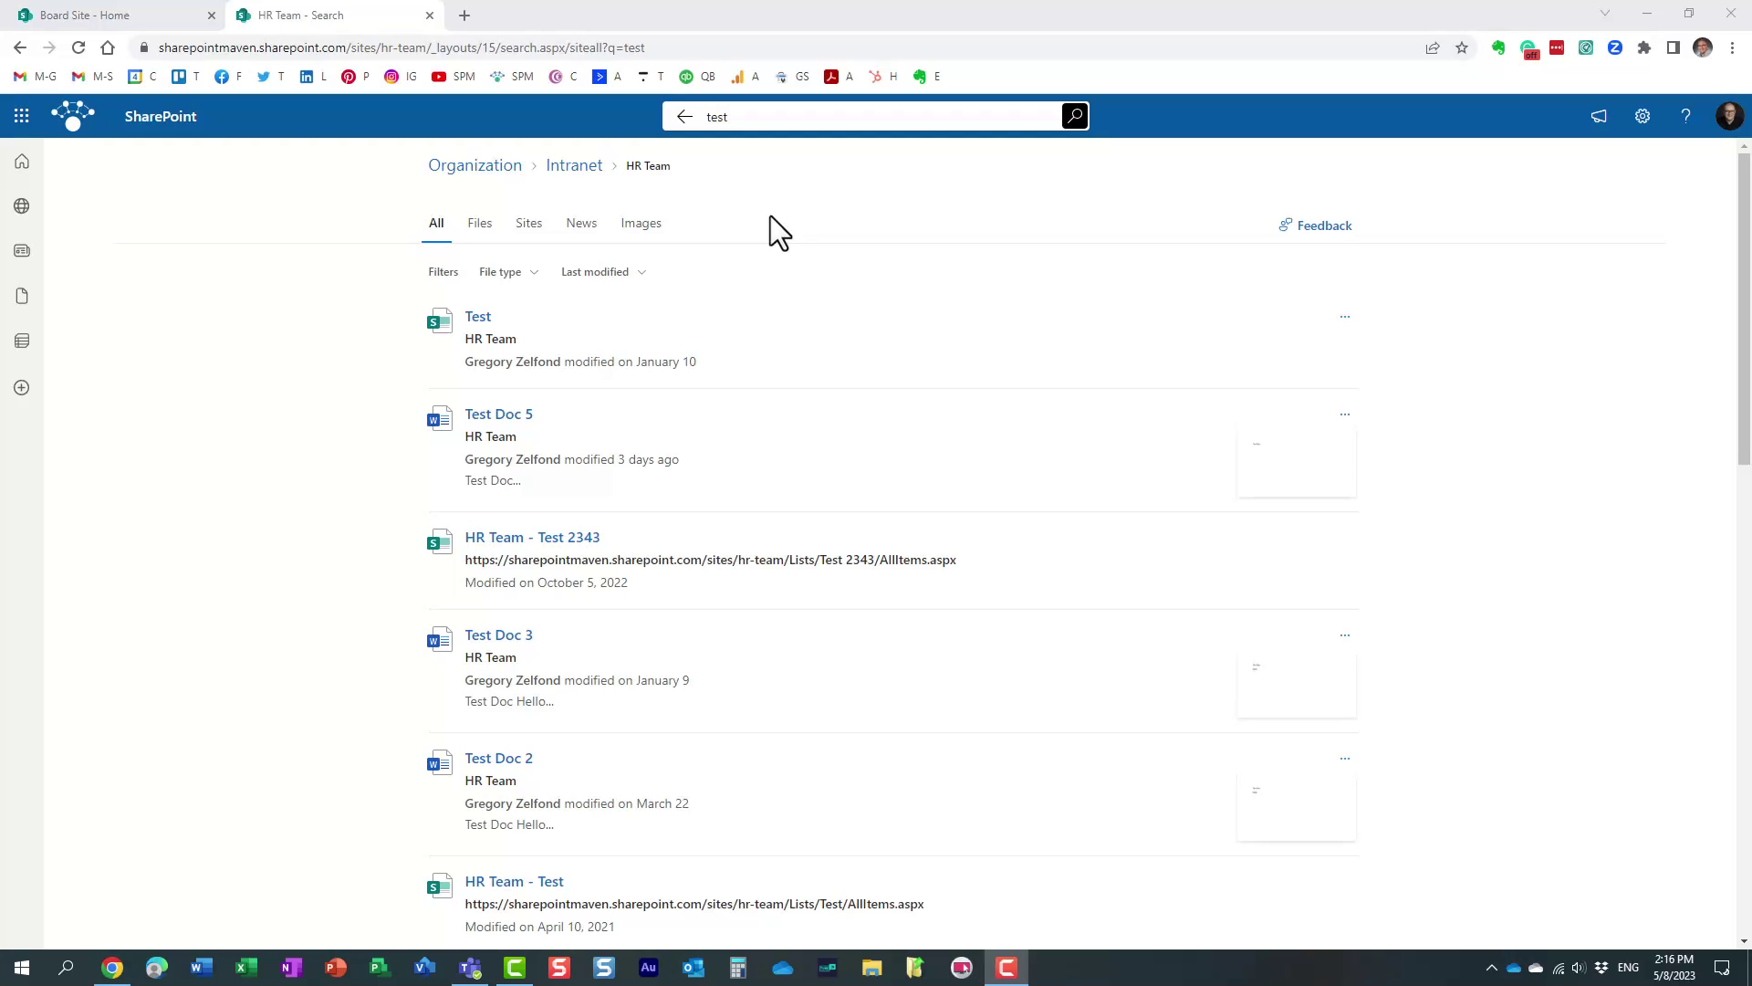
left_click(487, 247)
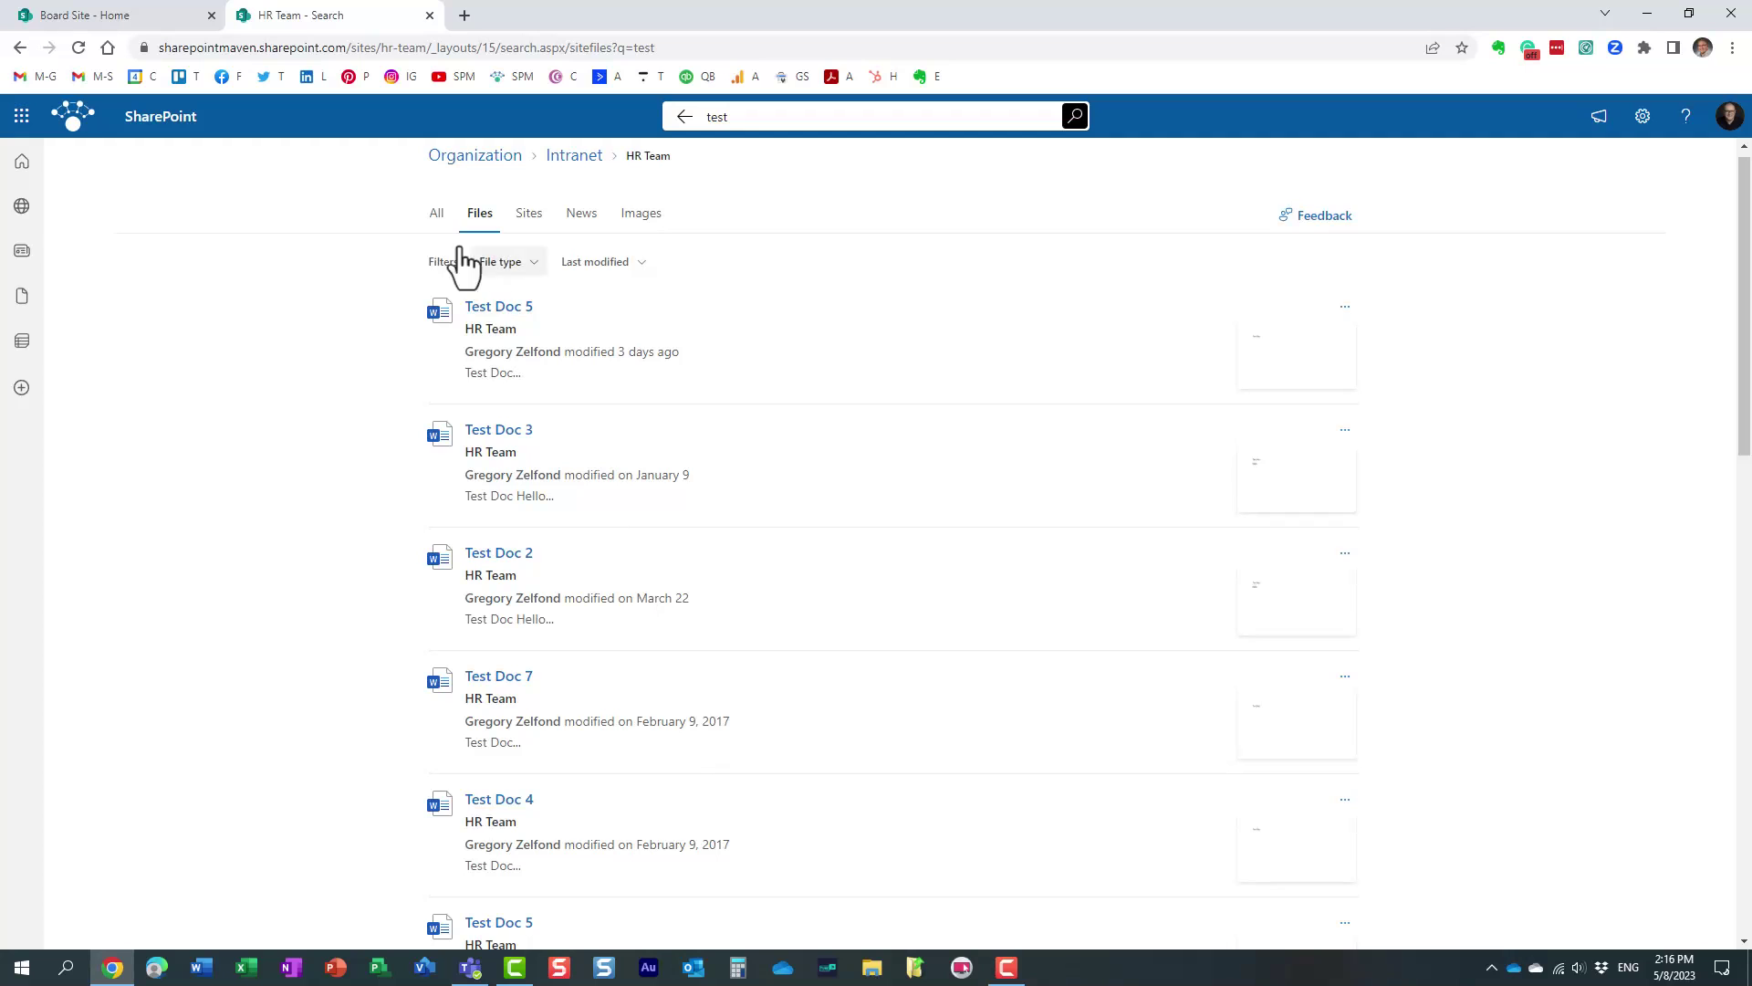
left_click_drag(1745, 325, 1745, 493)
scroll(1690, 315, "up", 5)
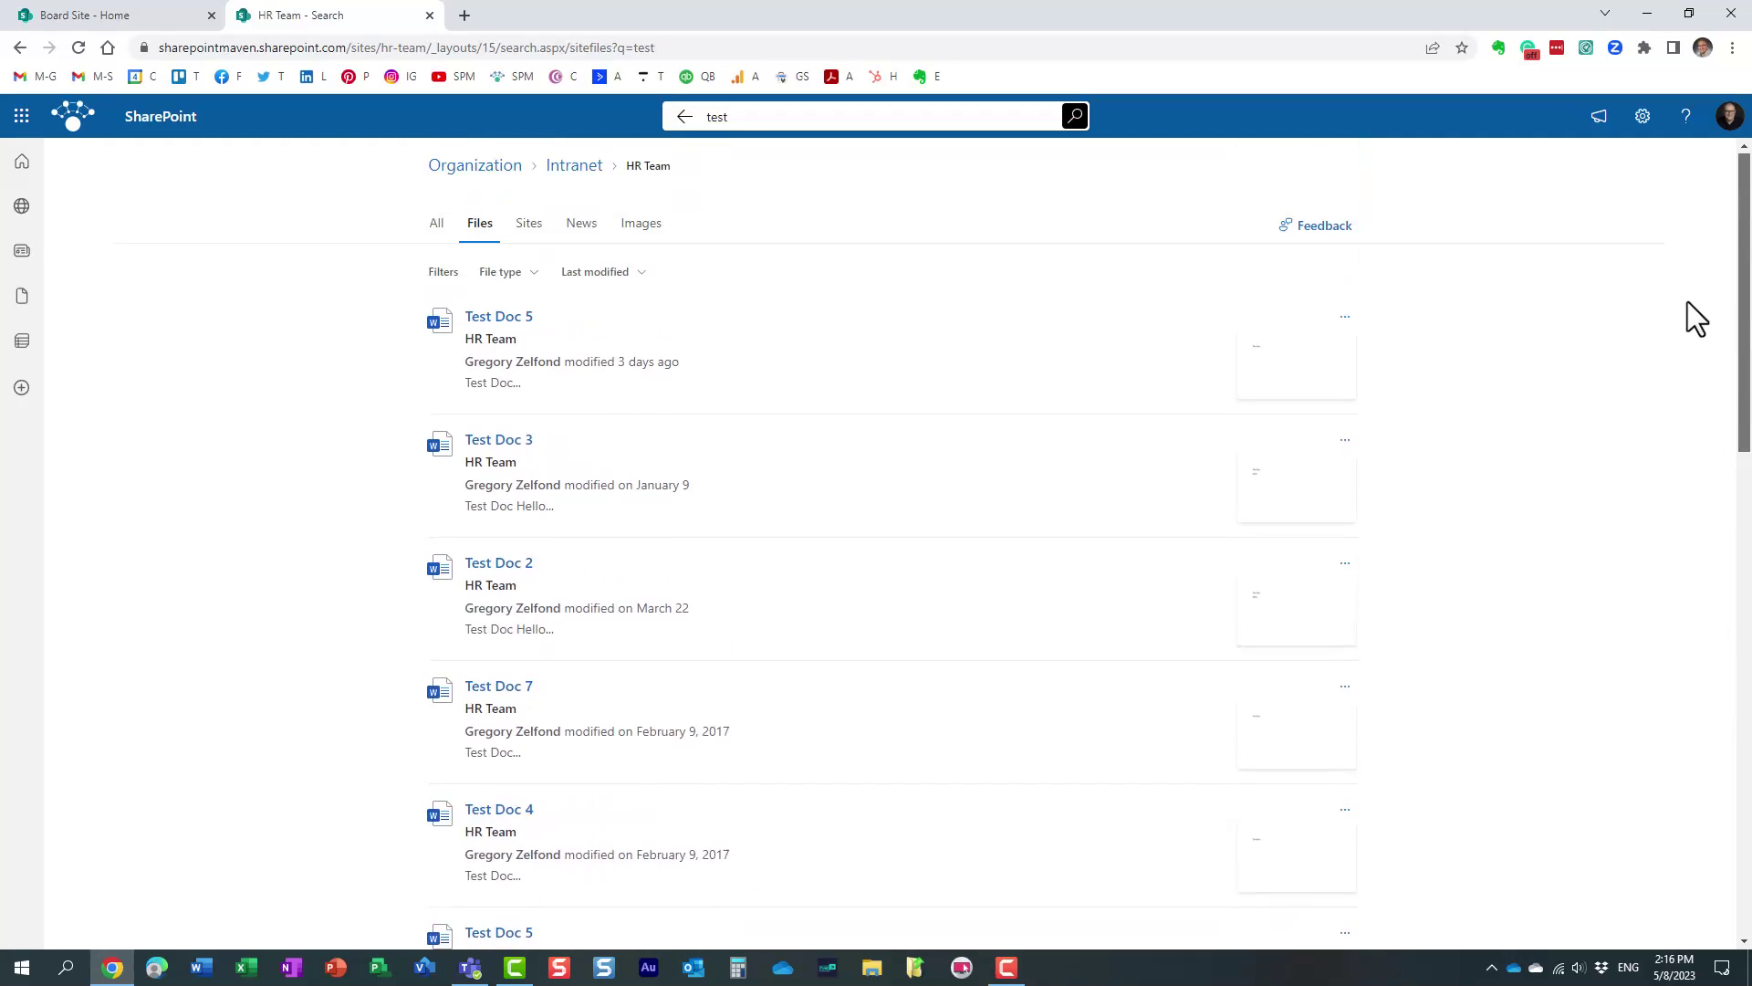
left_click(529, 235)
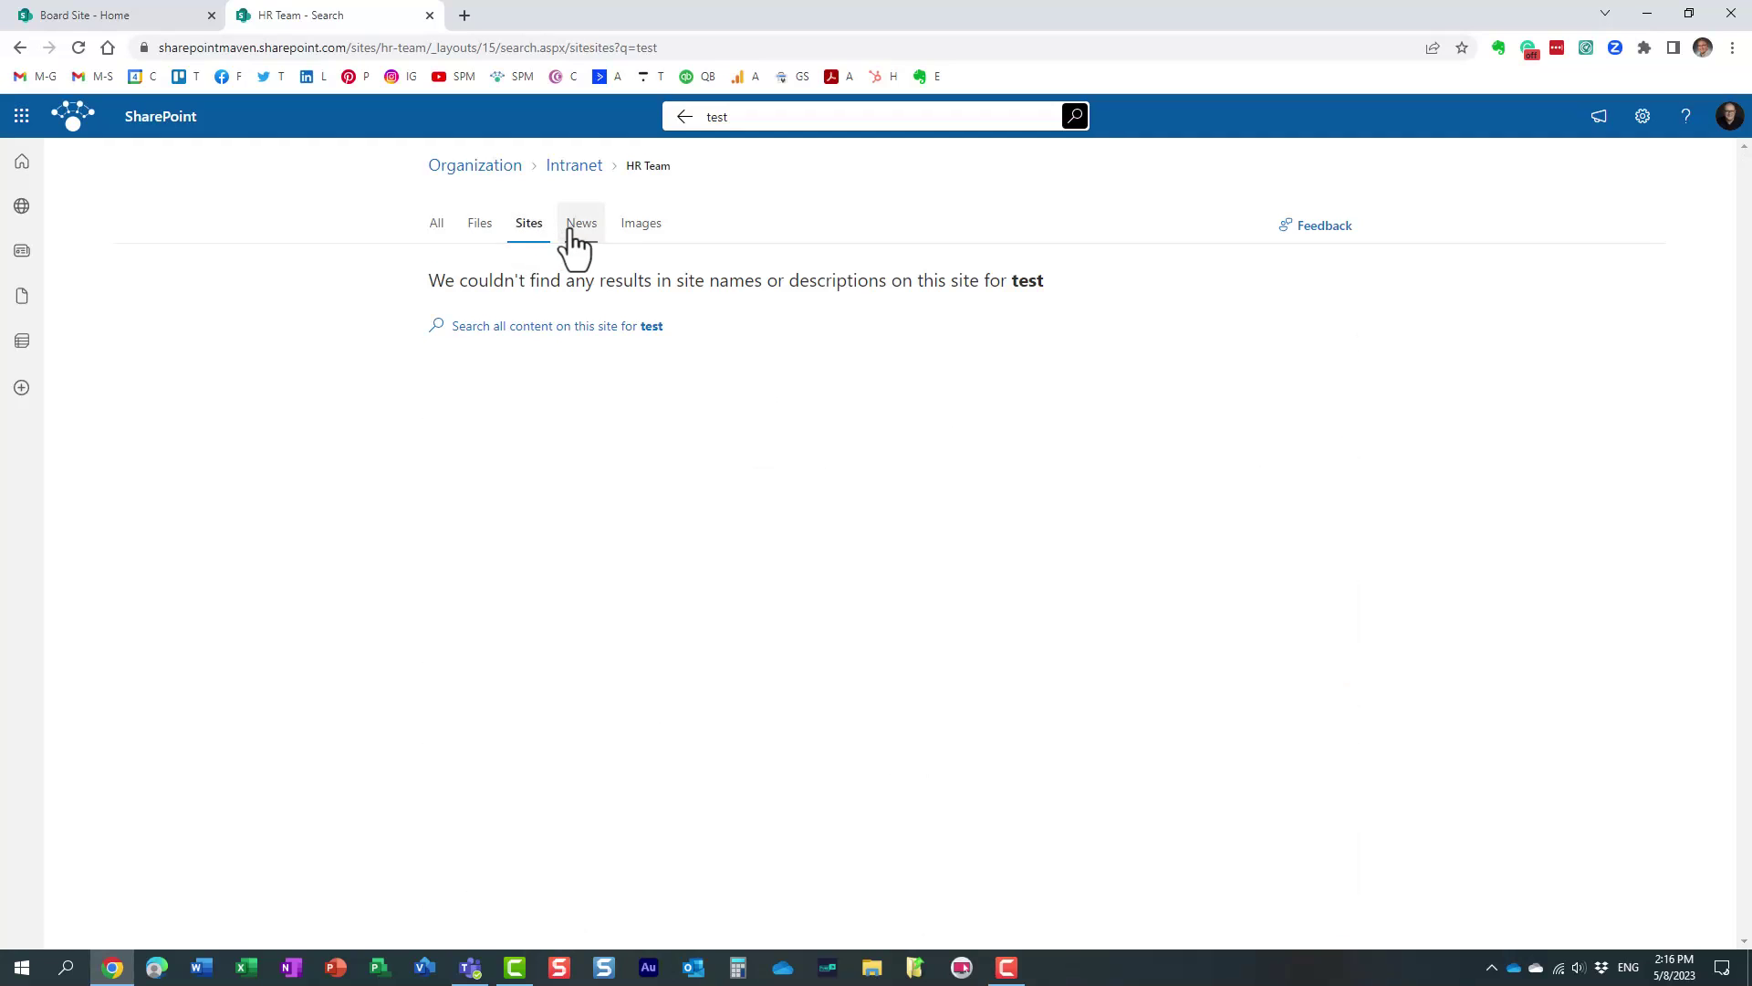
left_click(577, 239)
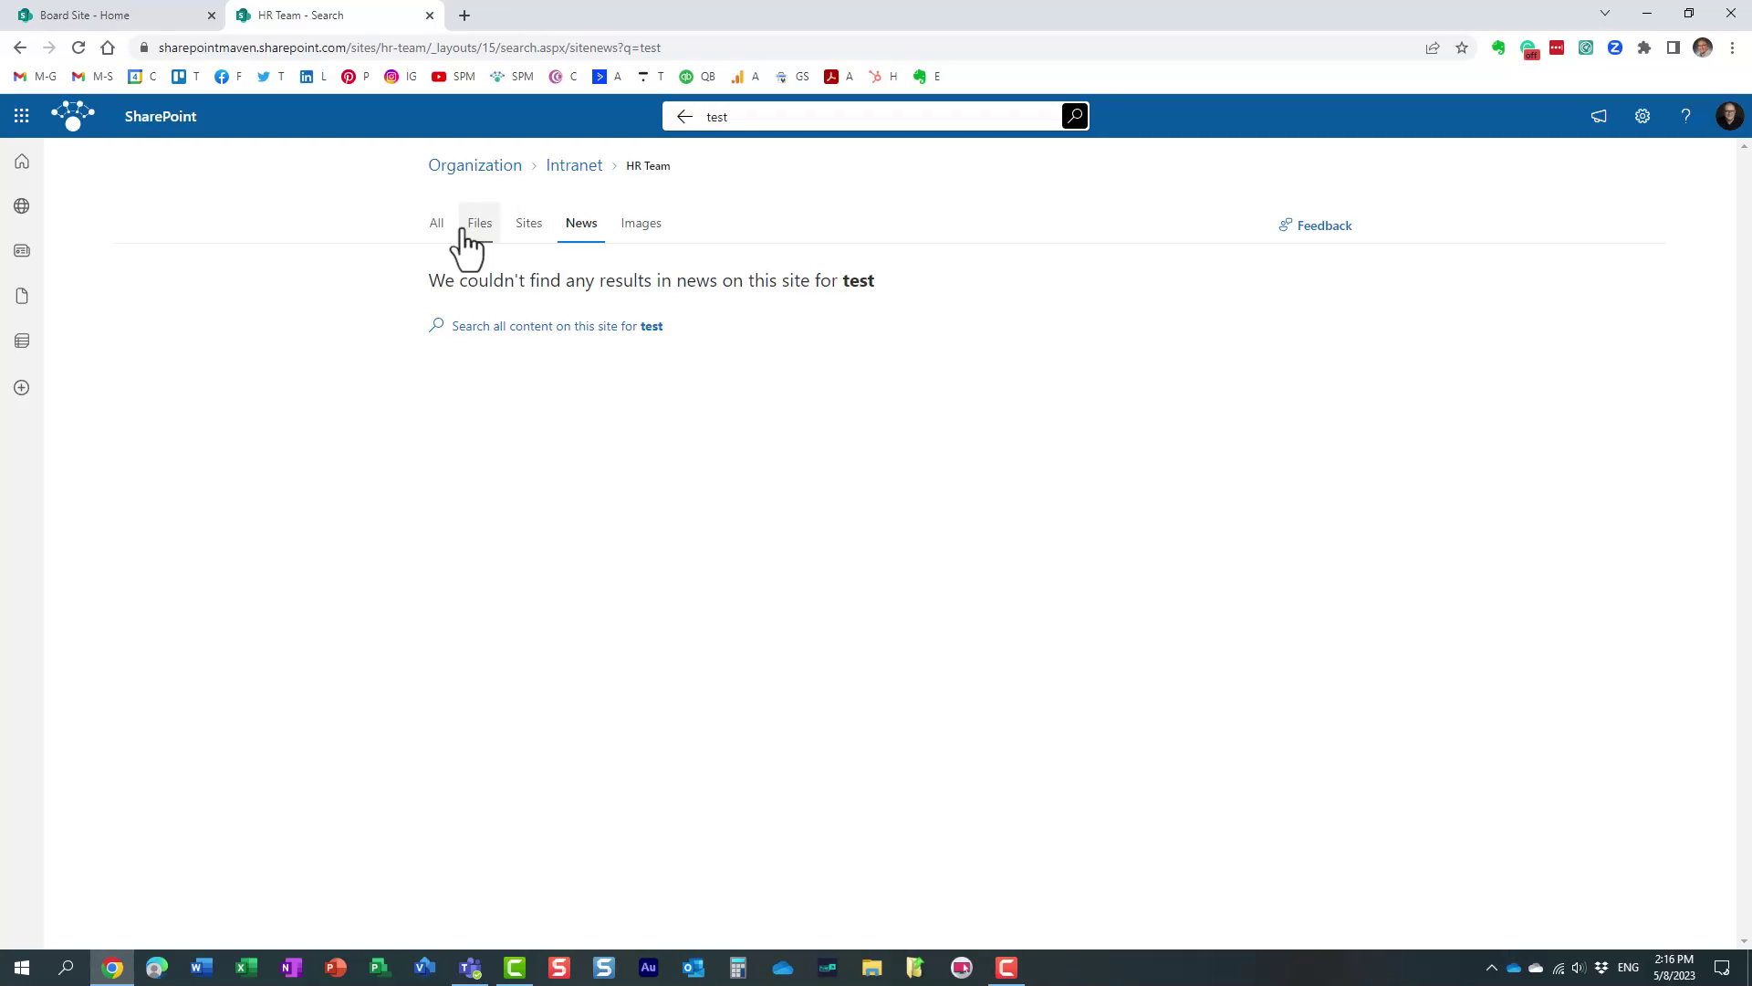
left_click(438, 228)
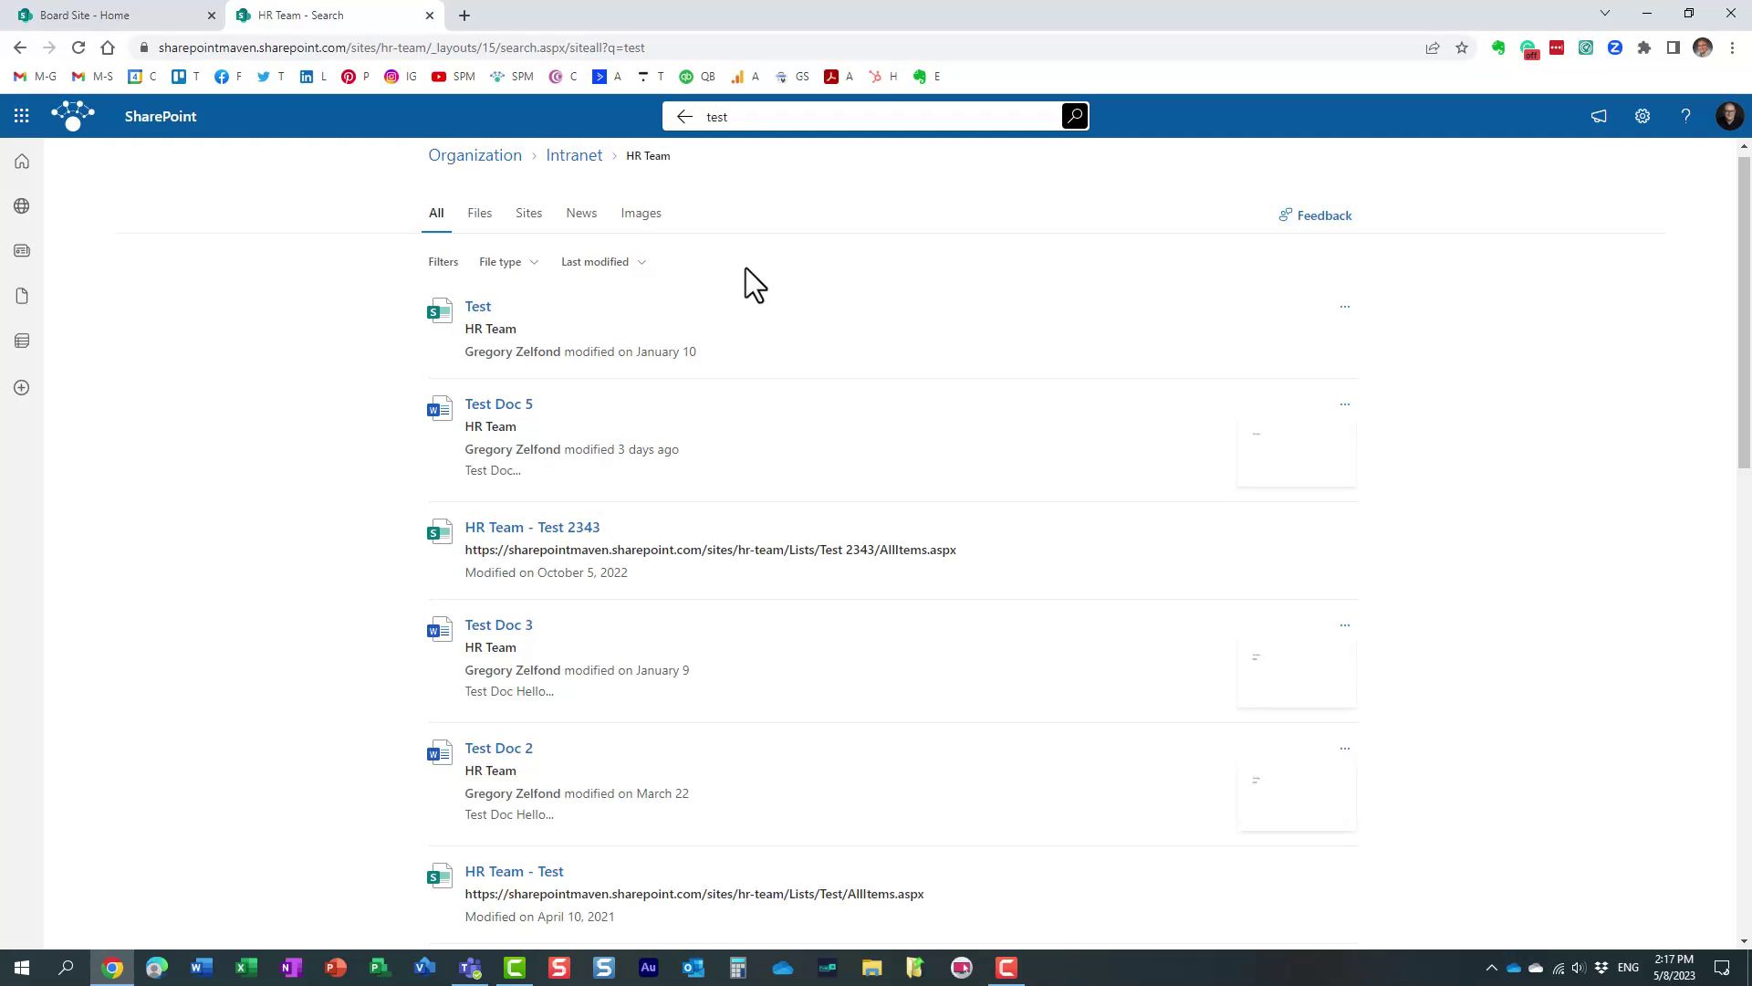
Step: Exit the search results to the HR Team home, then switch to the Board Site - Home tab
left_click(685, 116)
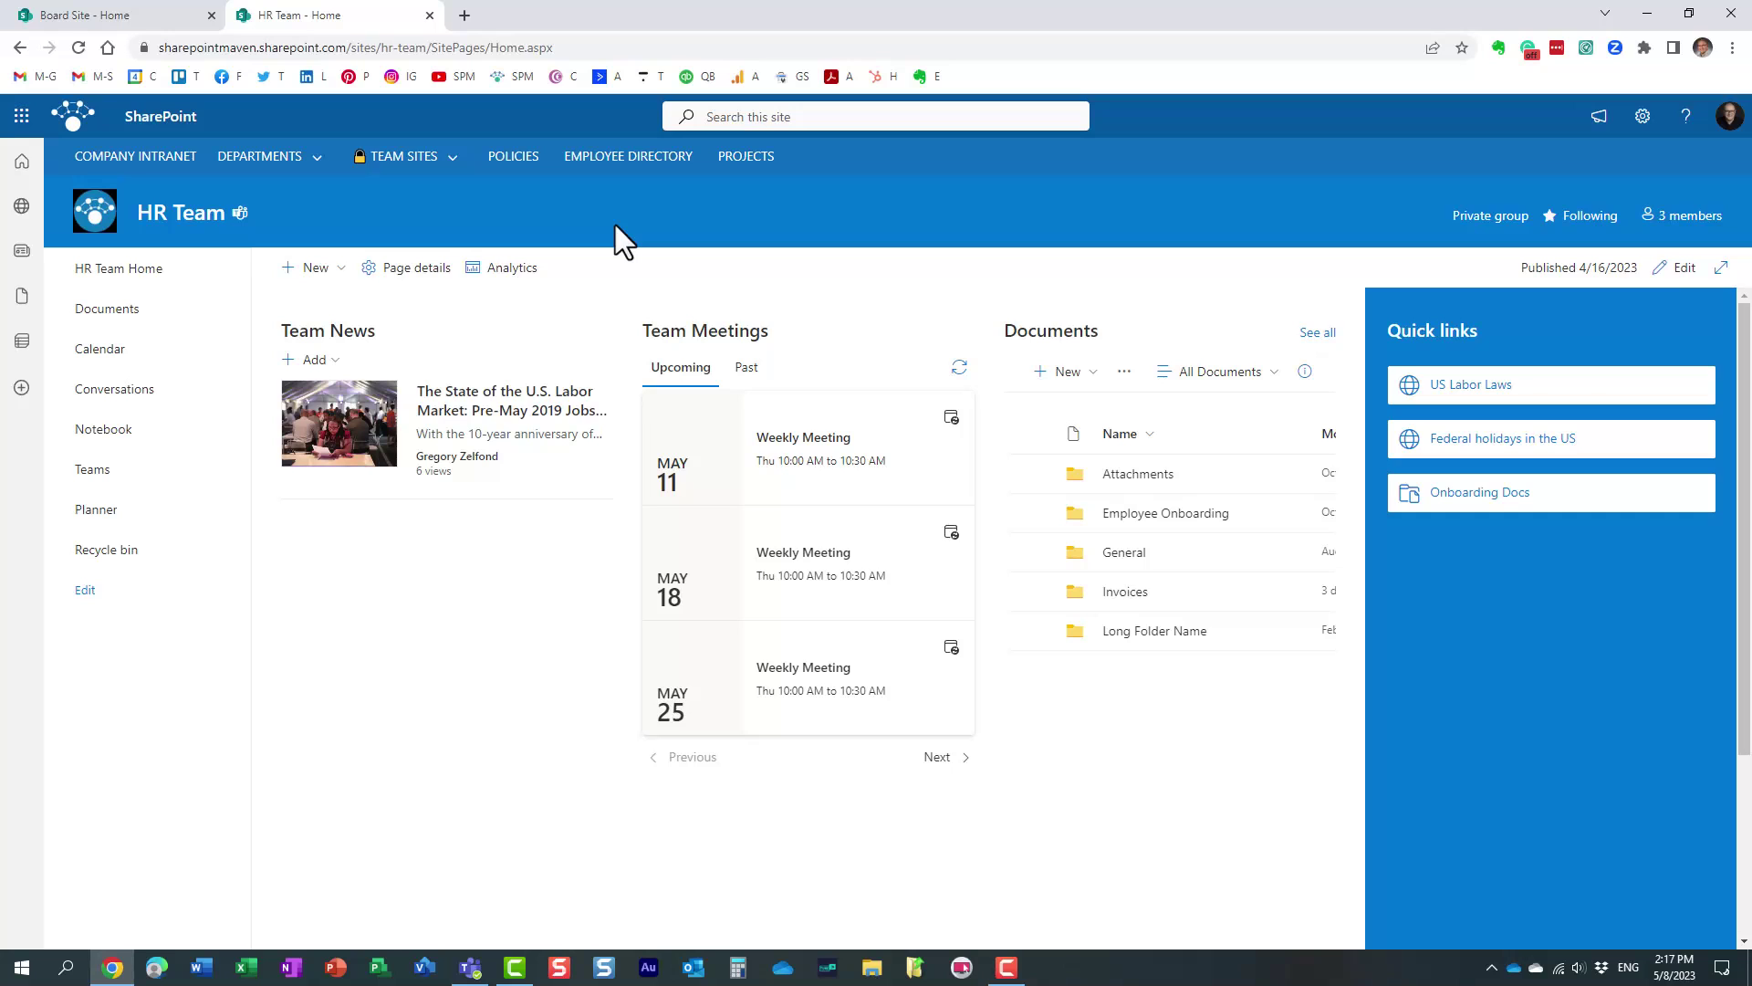
left_click(21, 115)
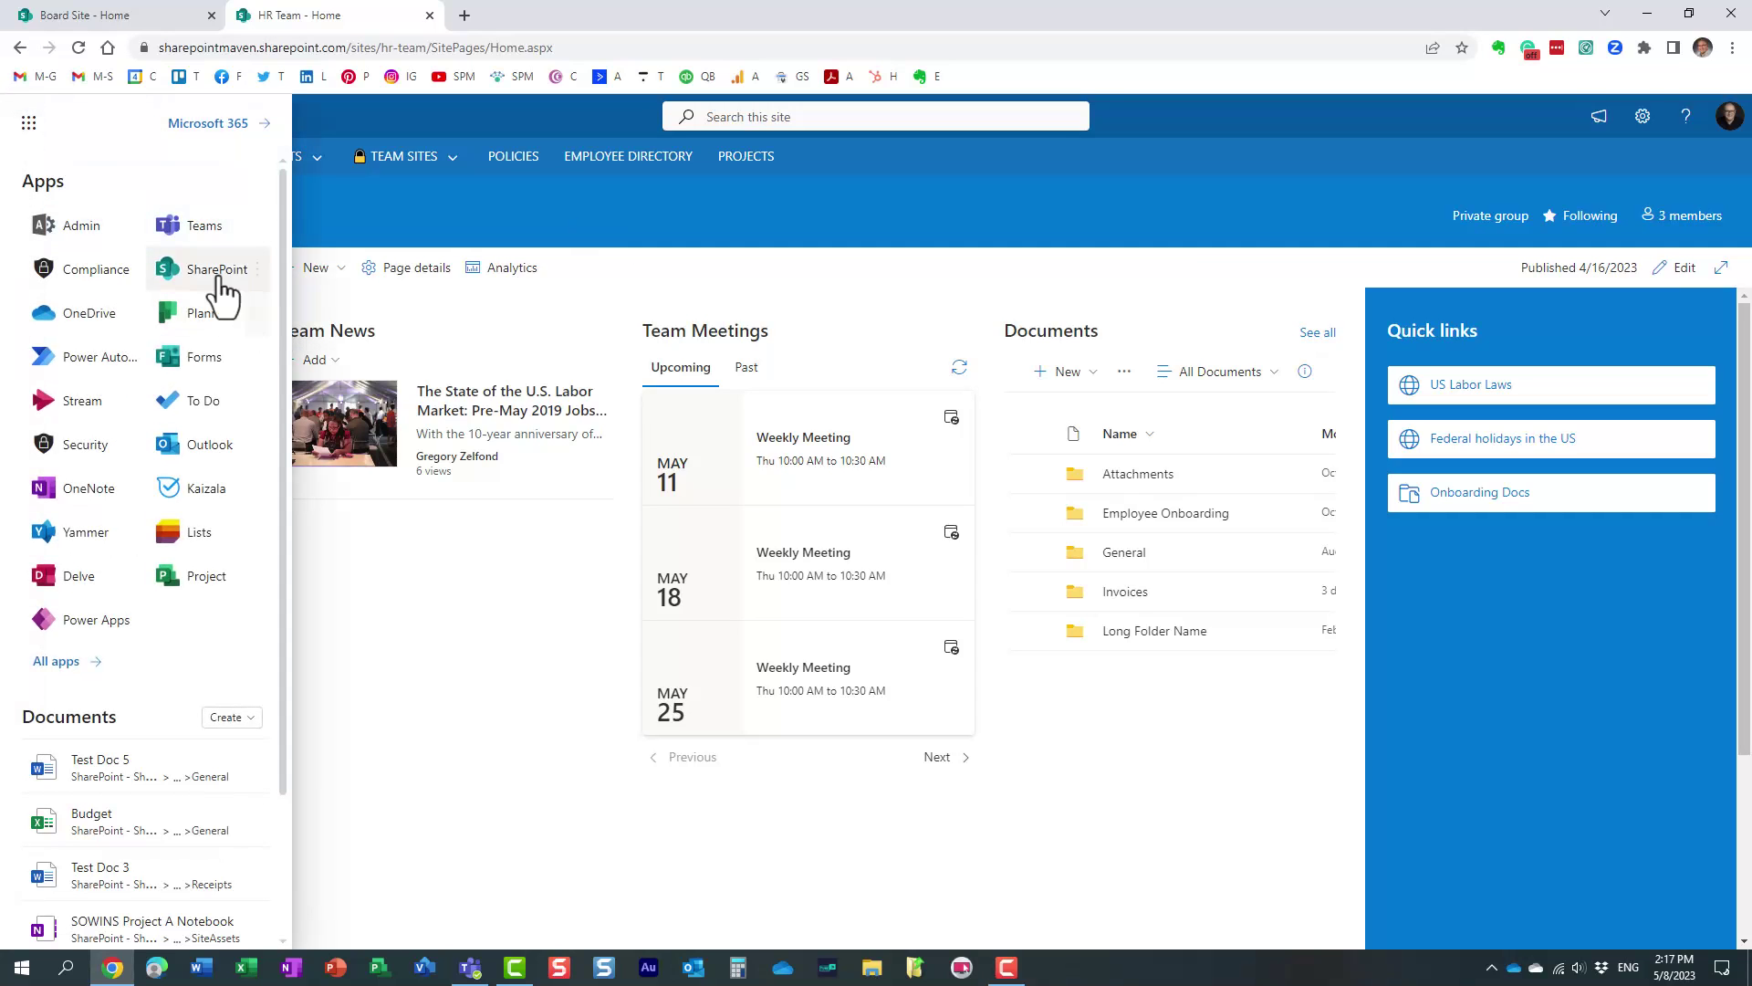
left_click(640, 212)
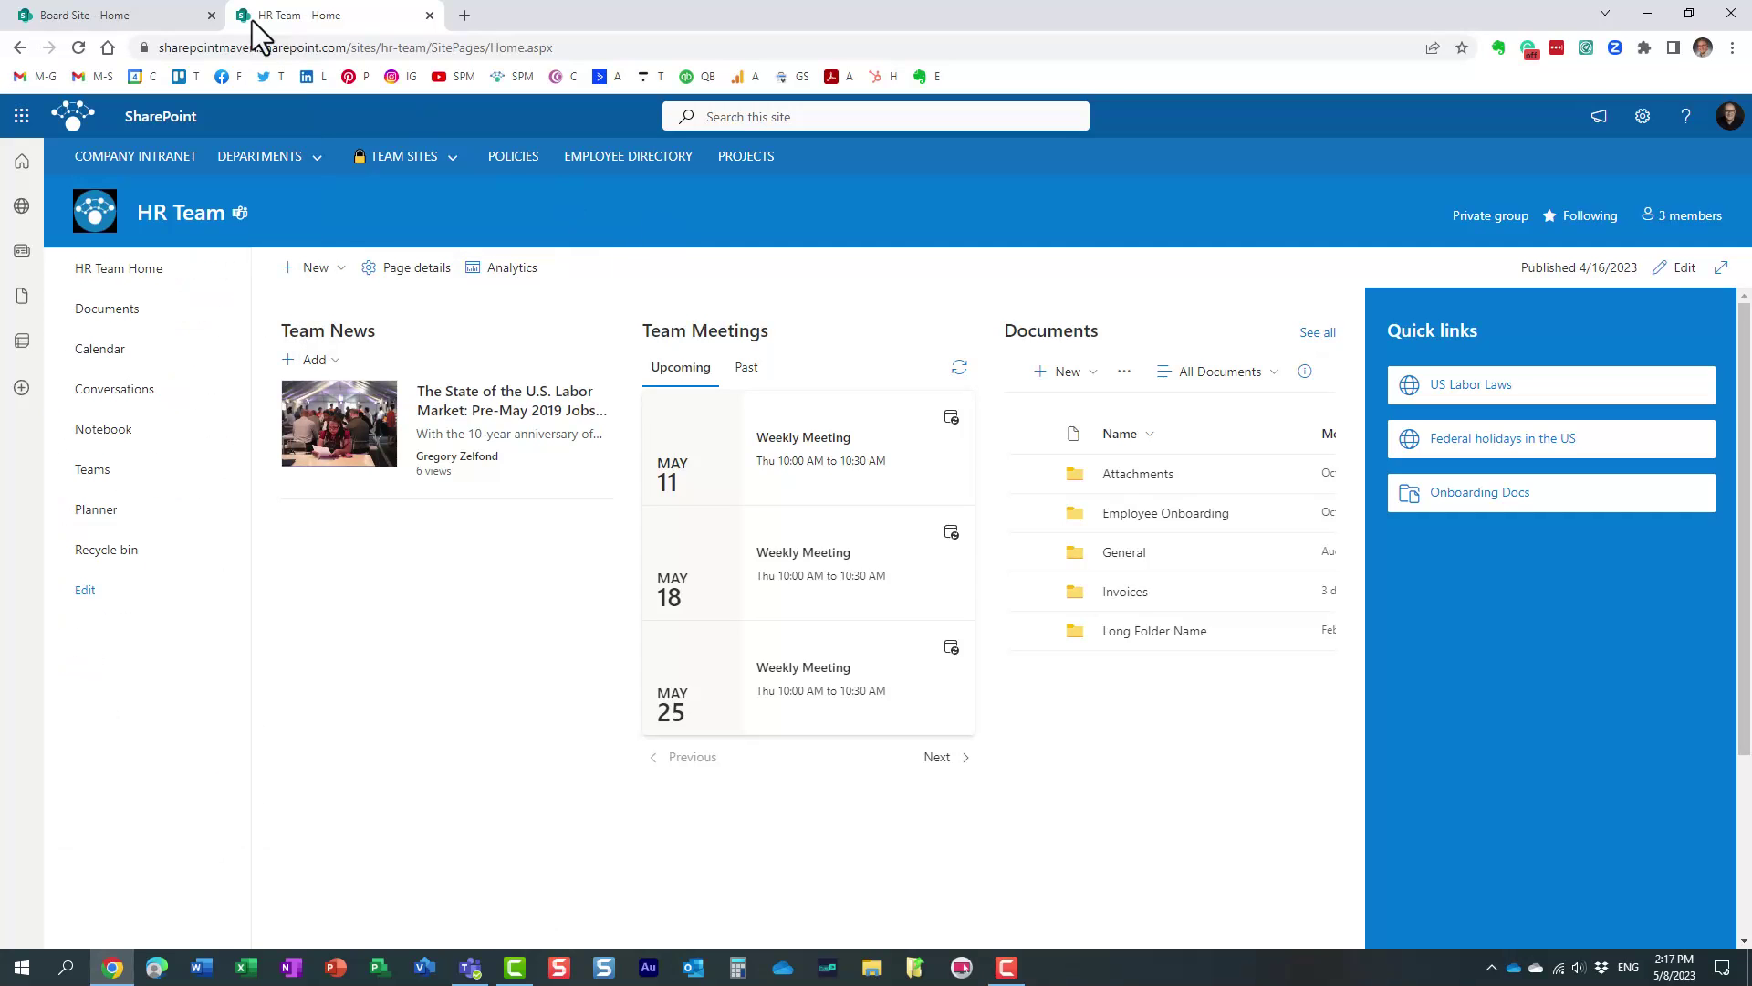
left_click(137, 14)
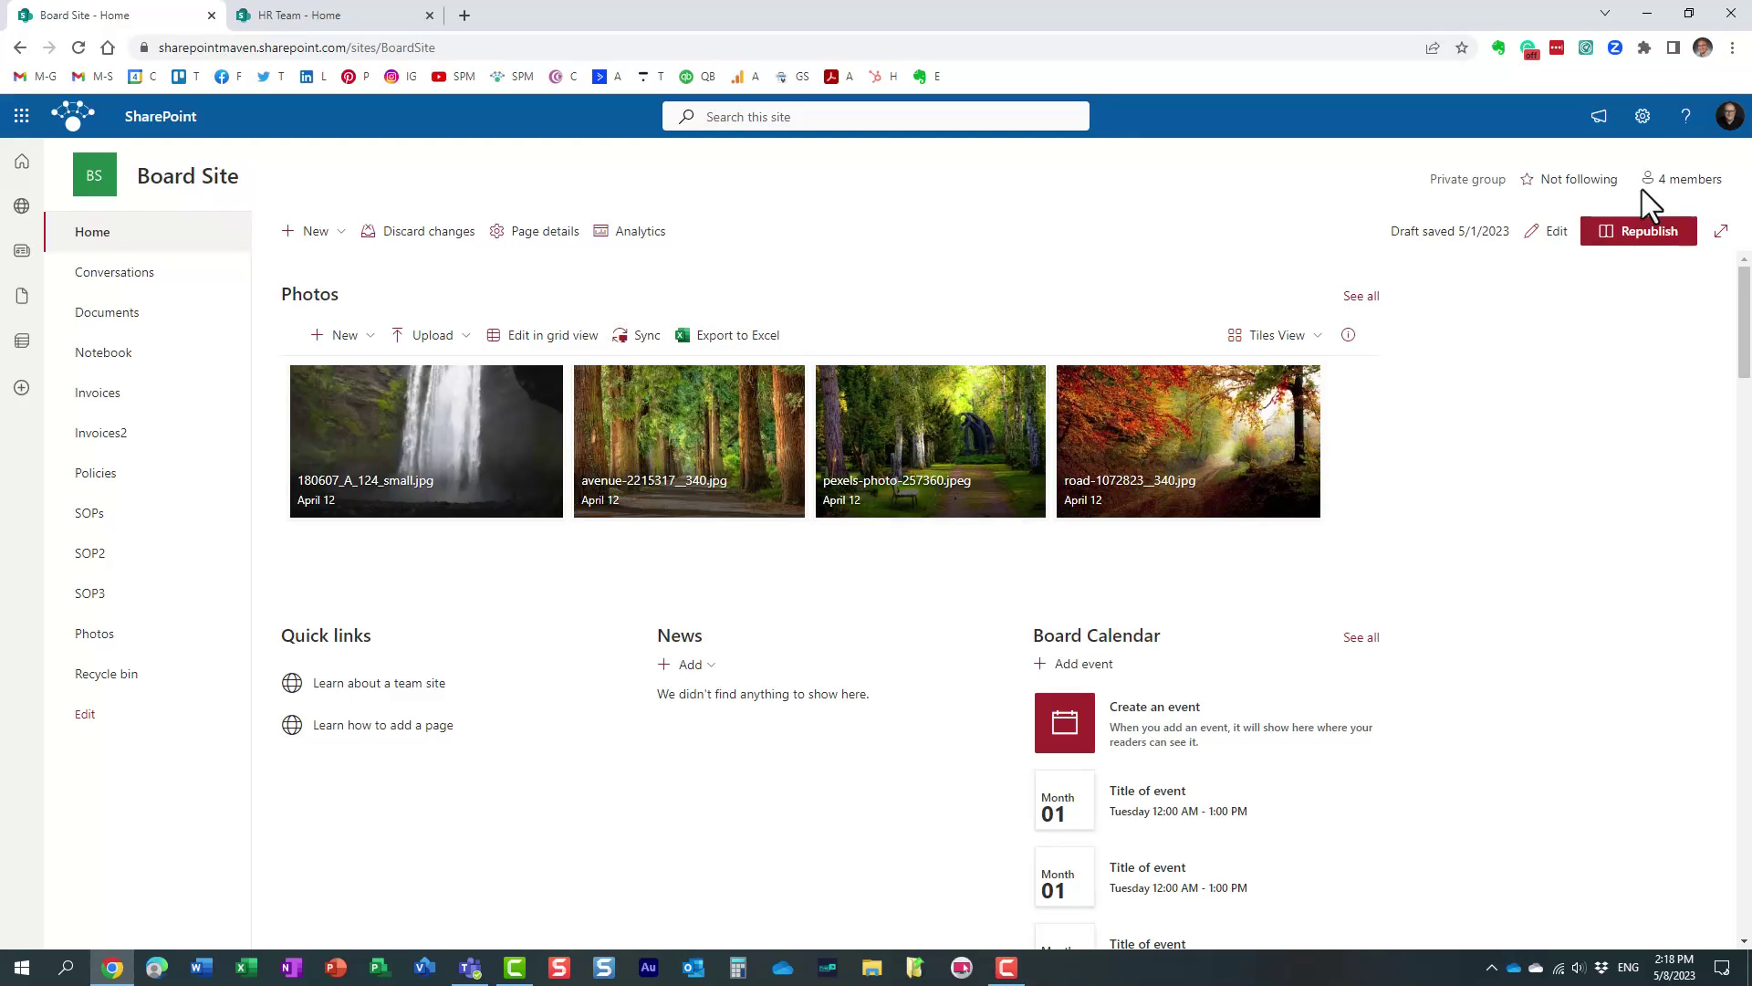
Step: Open the Board Site's classic Site Settings page through the gear's Site information panel
left_click(1643, 117)
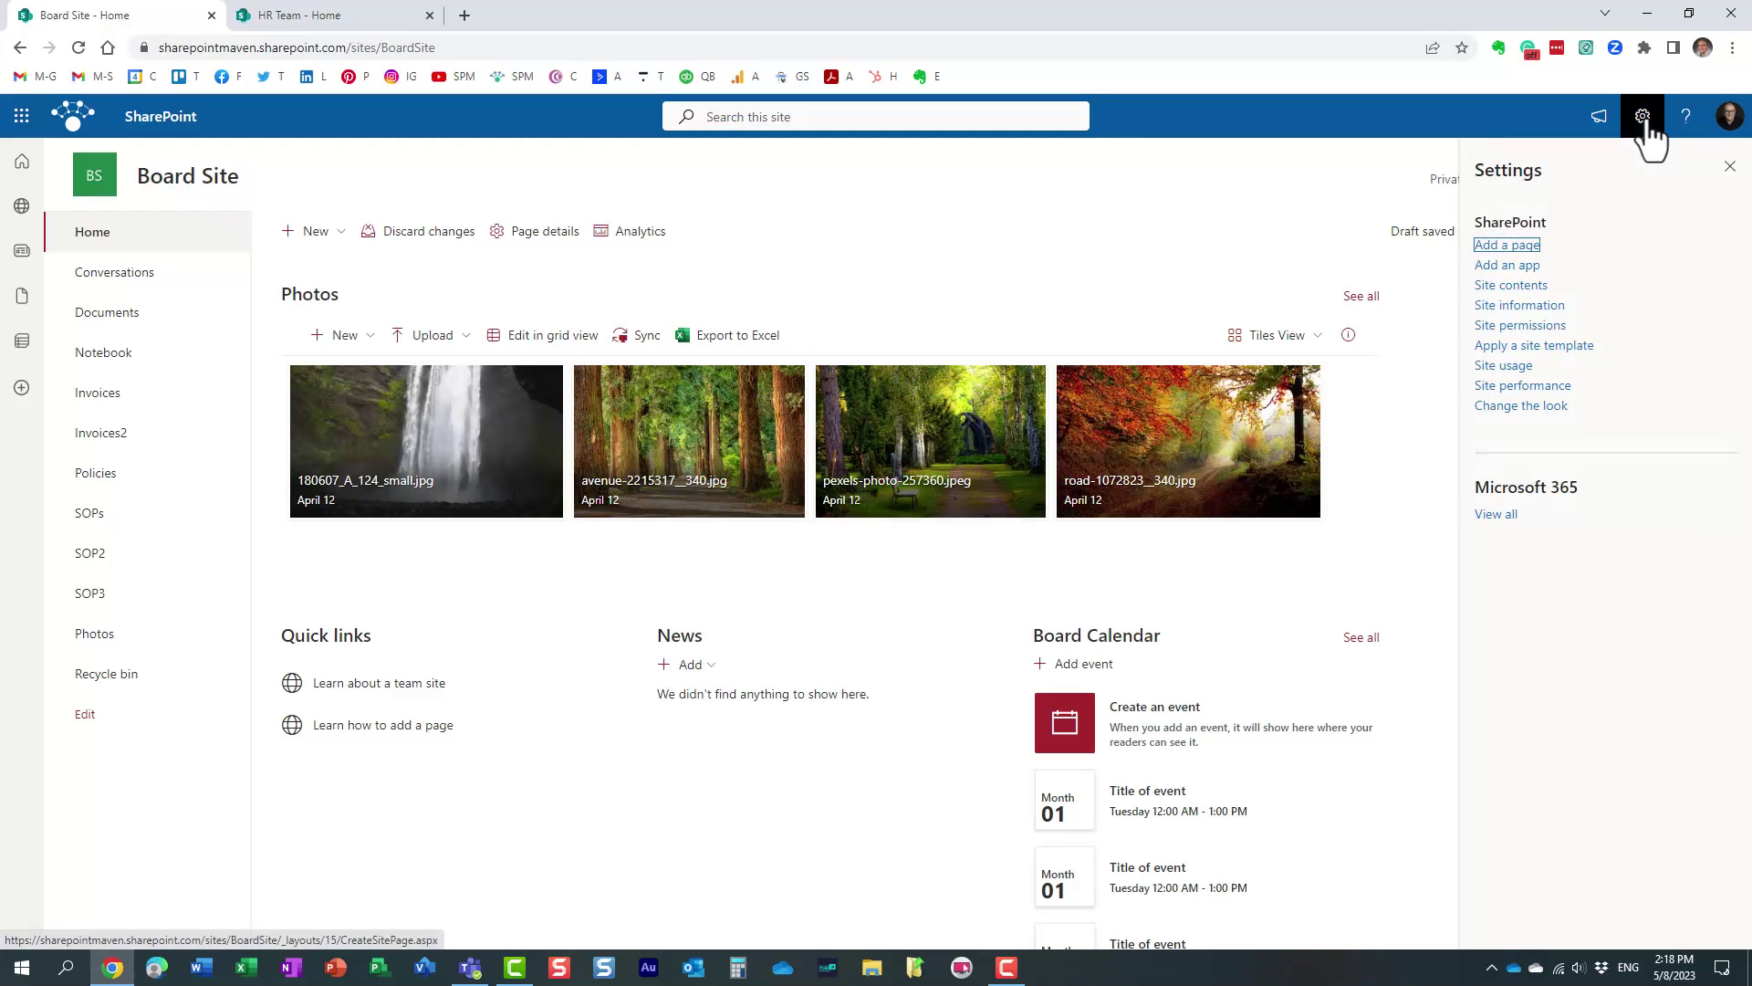
left_click(1549, 305)
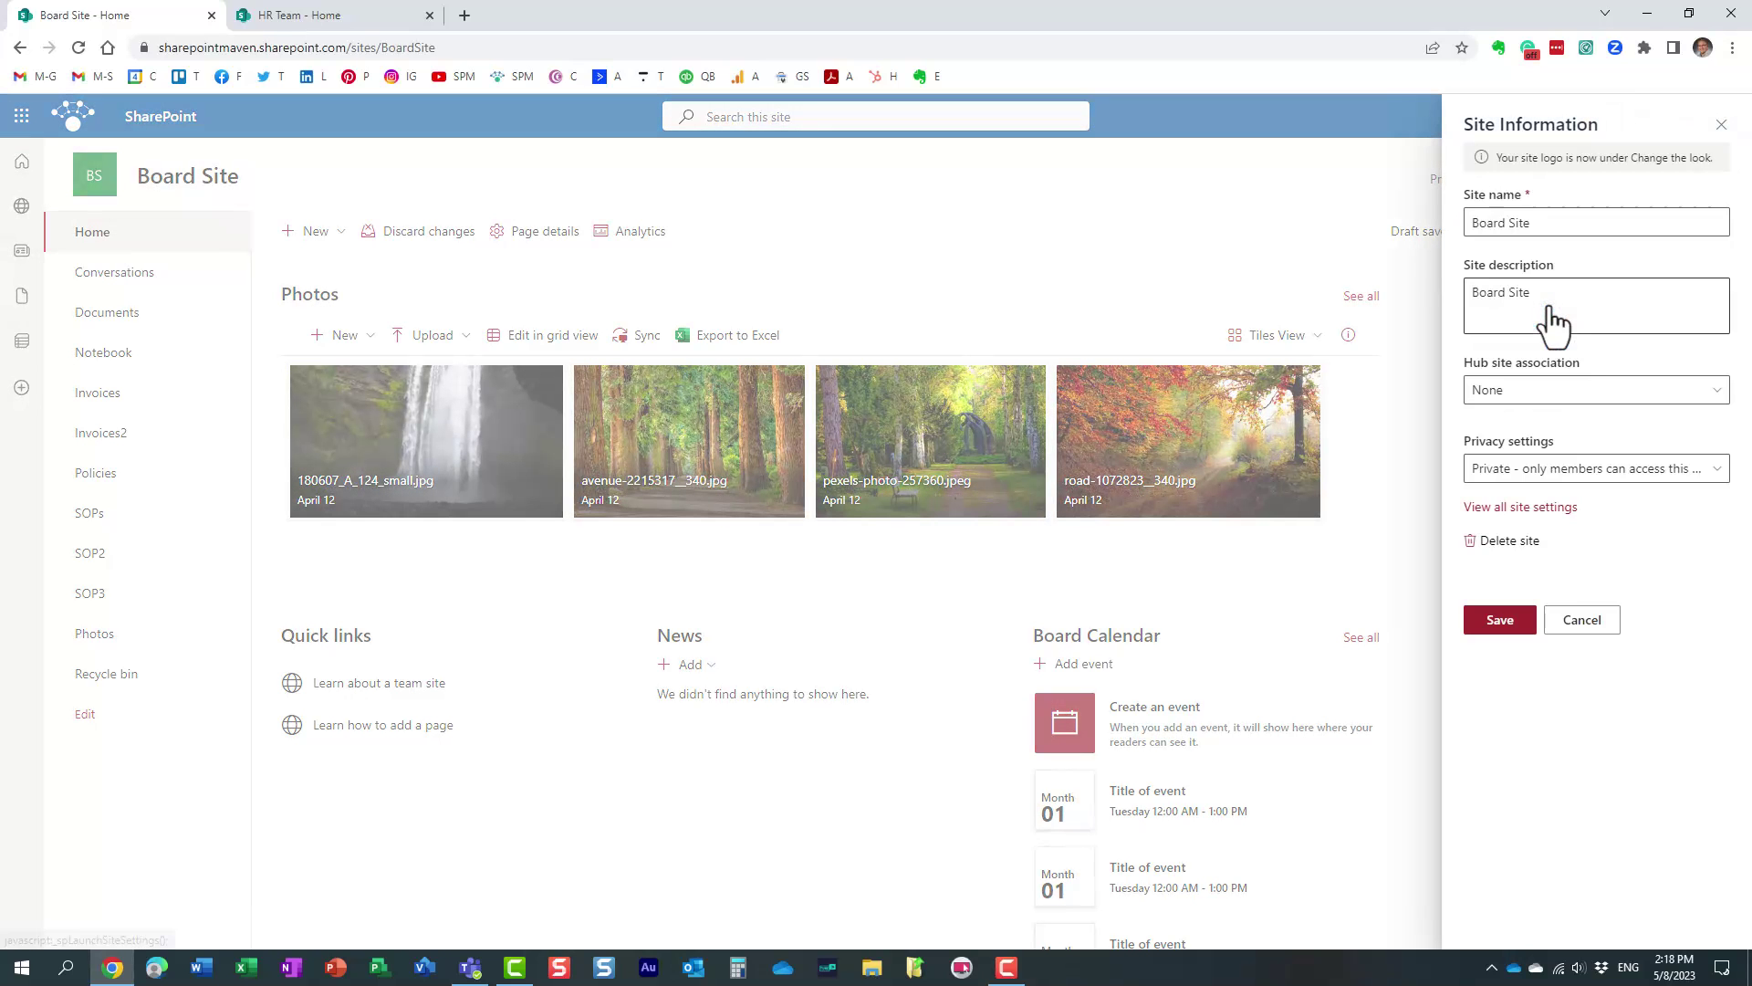
left_click(1565, 510)
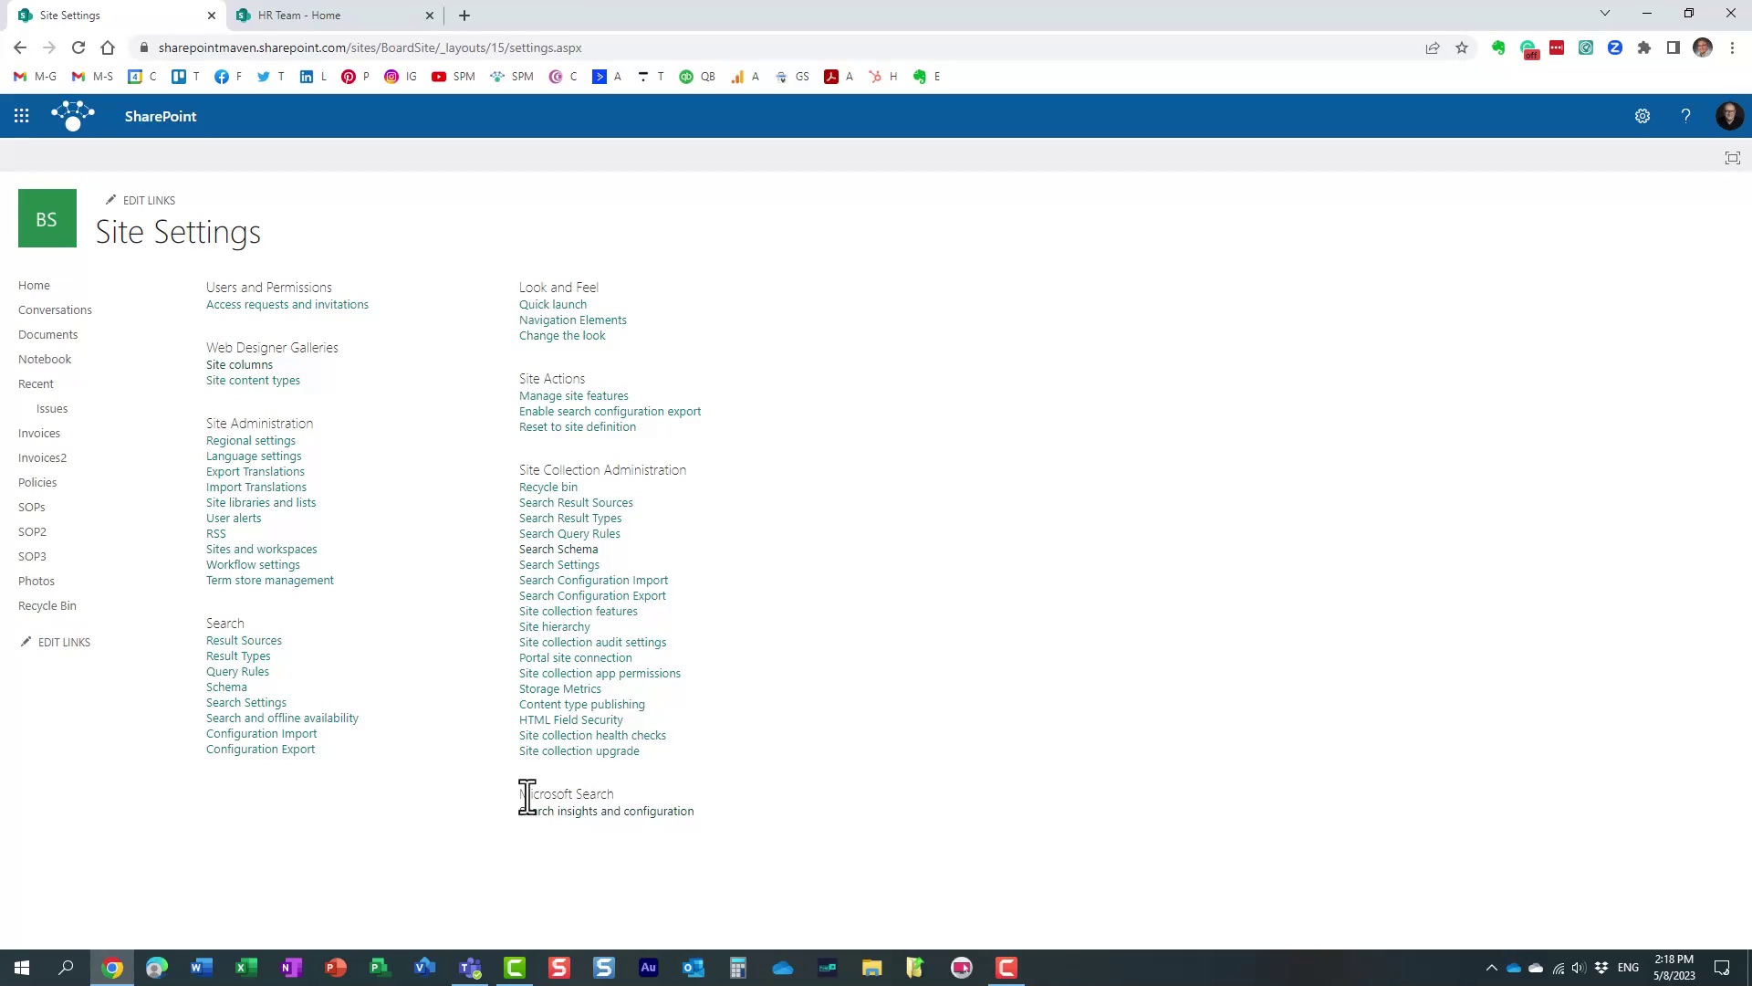
Step: Show the Verticals tab of the Board Site's Microsoft Search insights and configuration
left_click(586, 818)
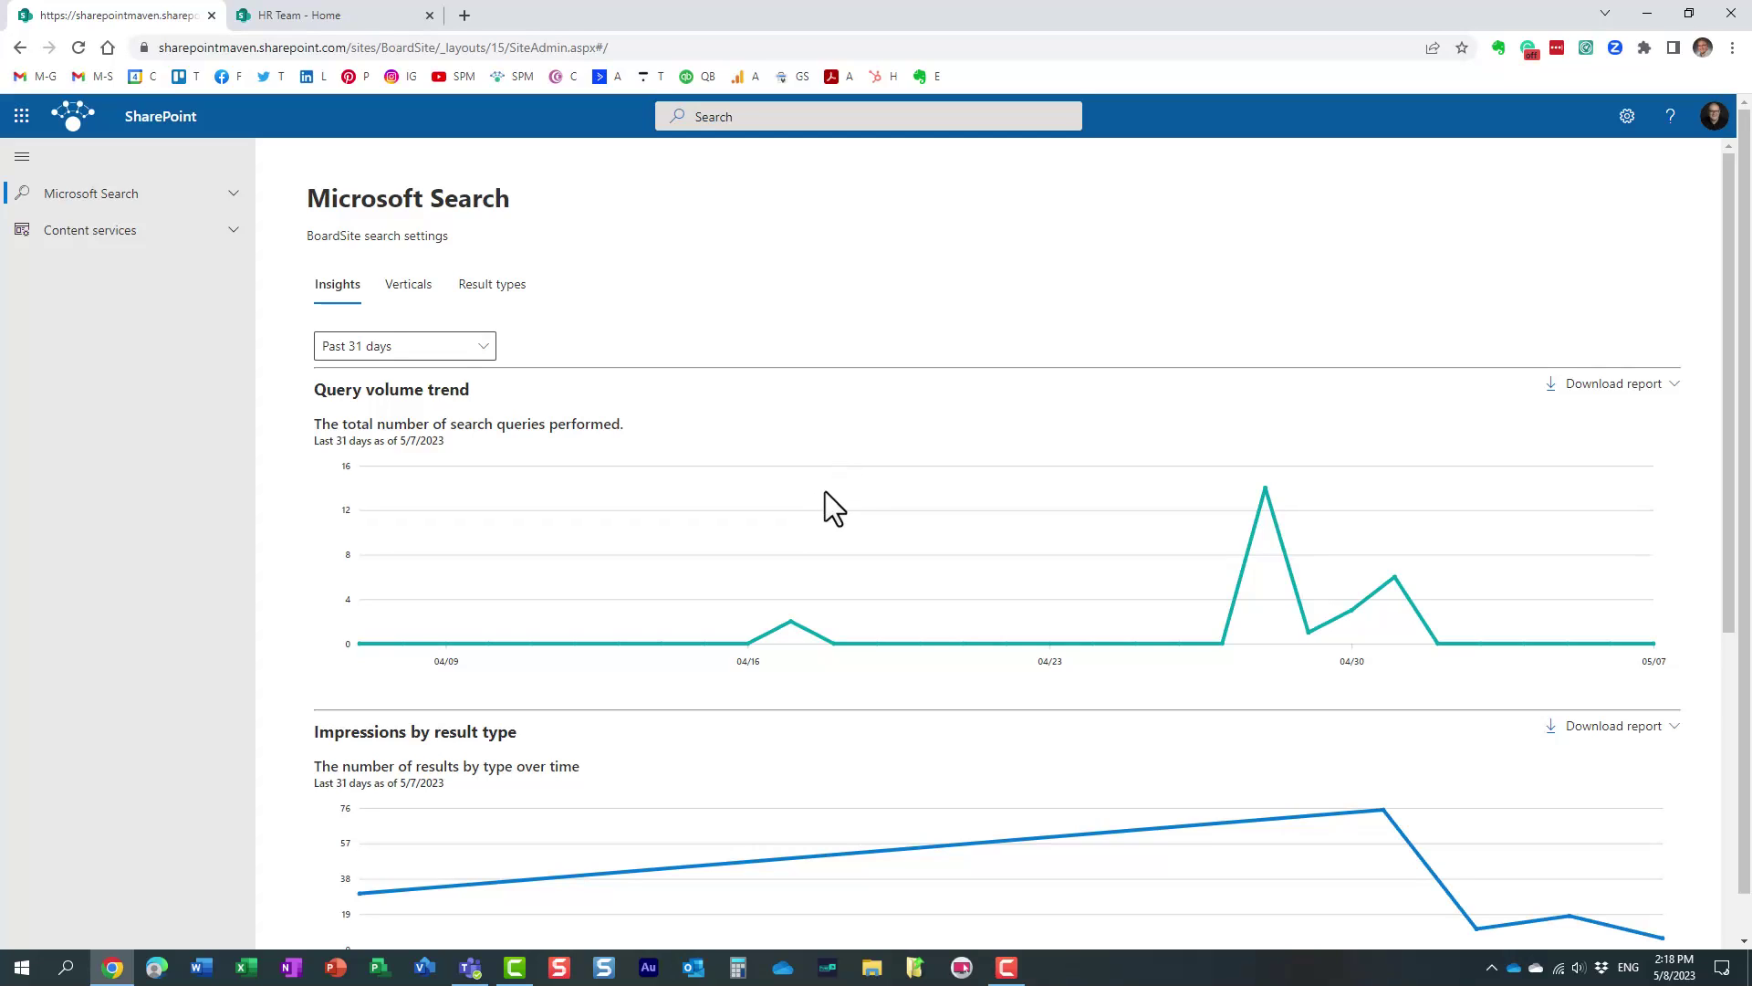
left_click(411, 289)
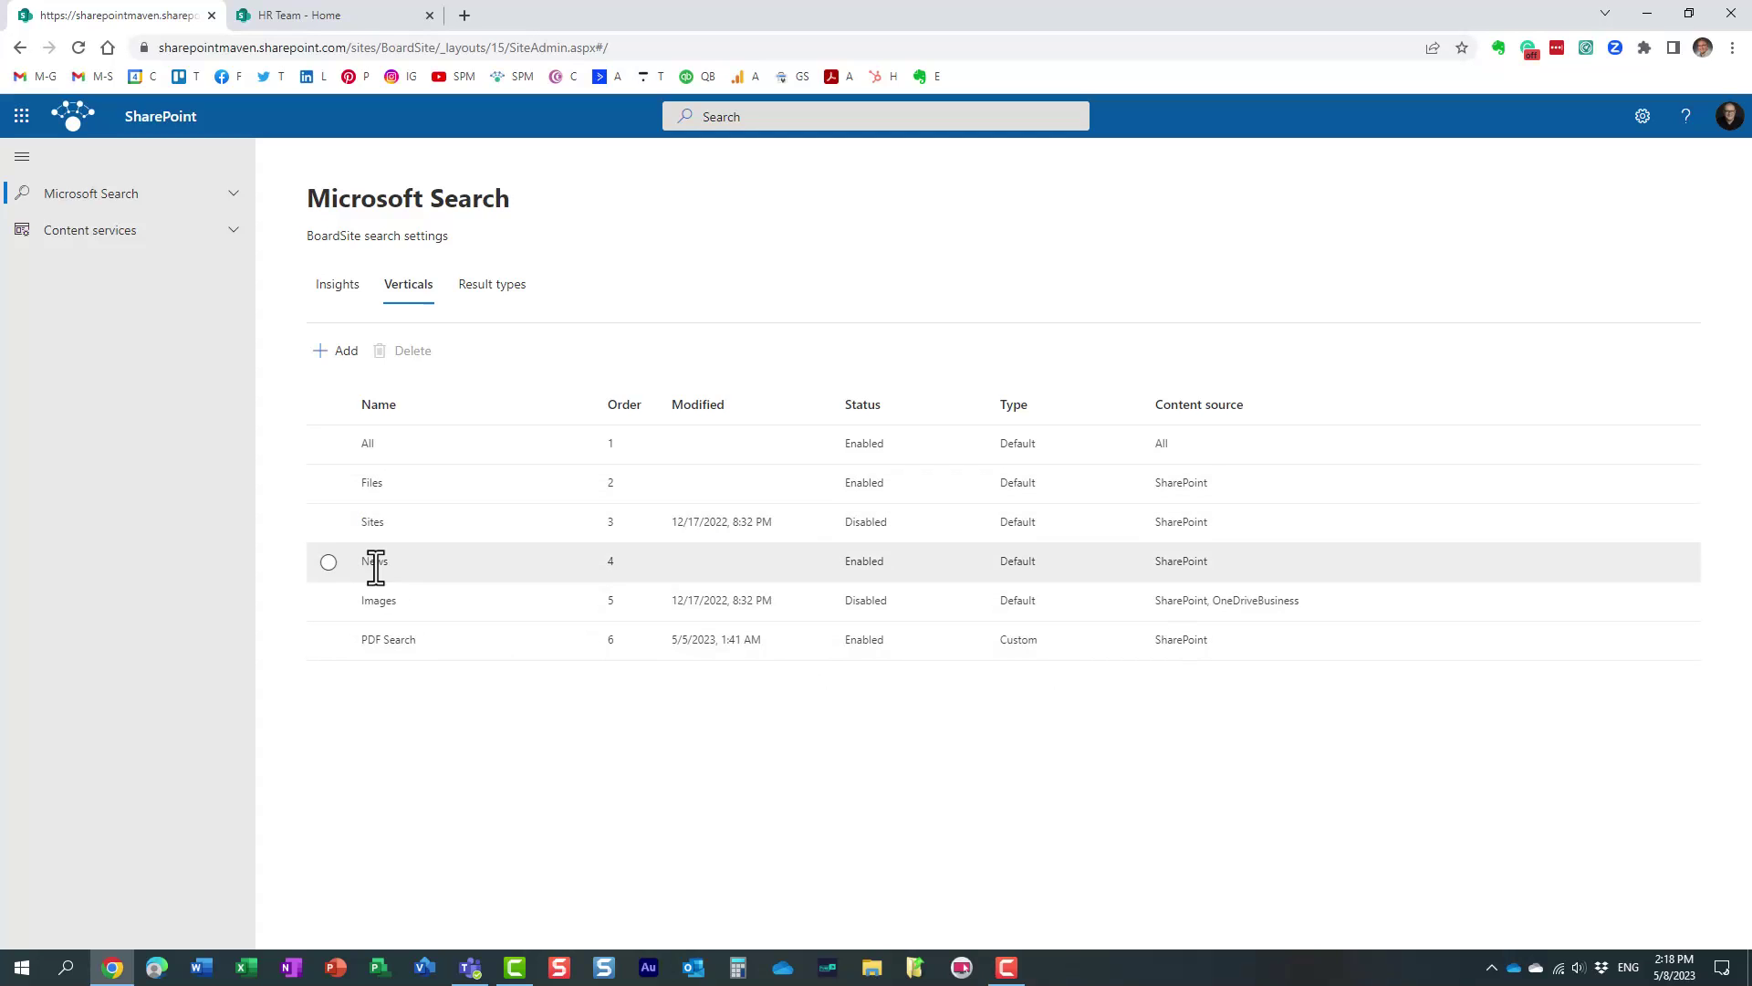
Step: Show the News vertical's details panel: SharePoint source, no query, Enabled
left_click(328, 561)
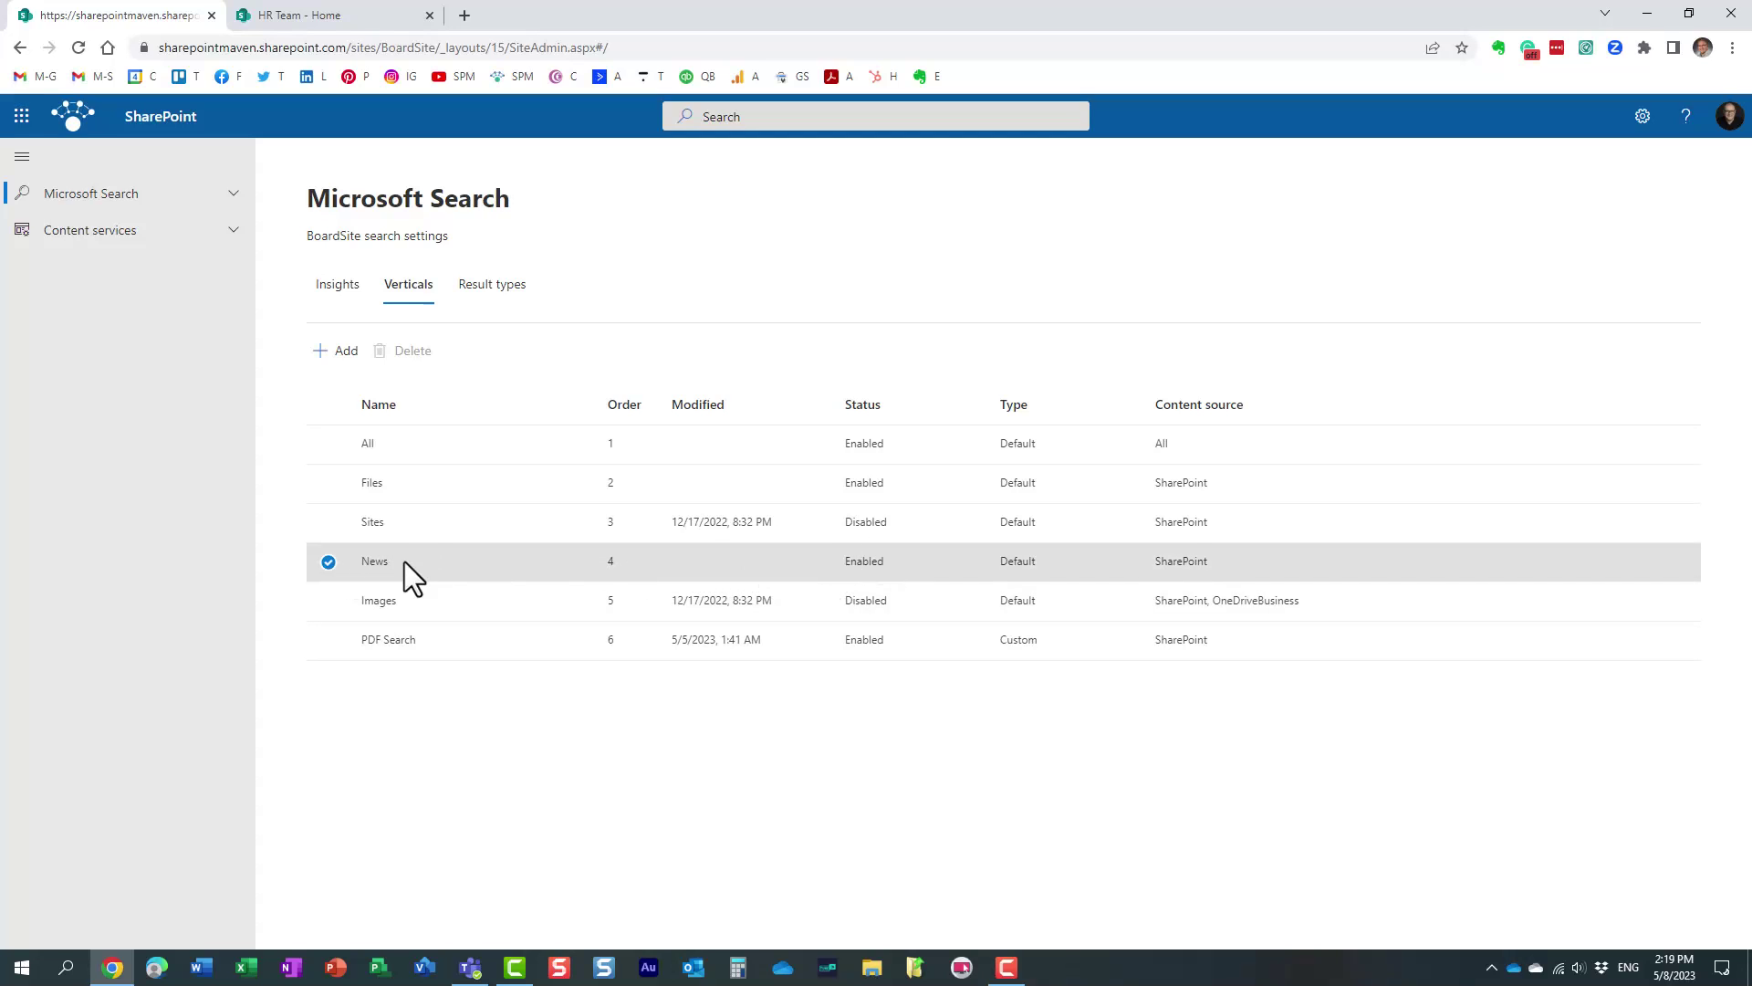
left_click(329, 562)
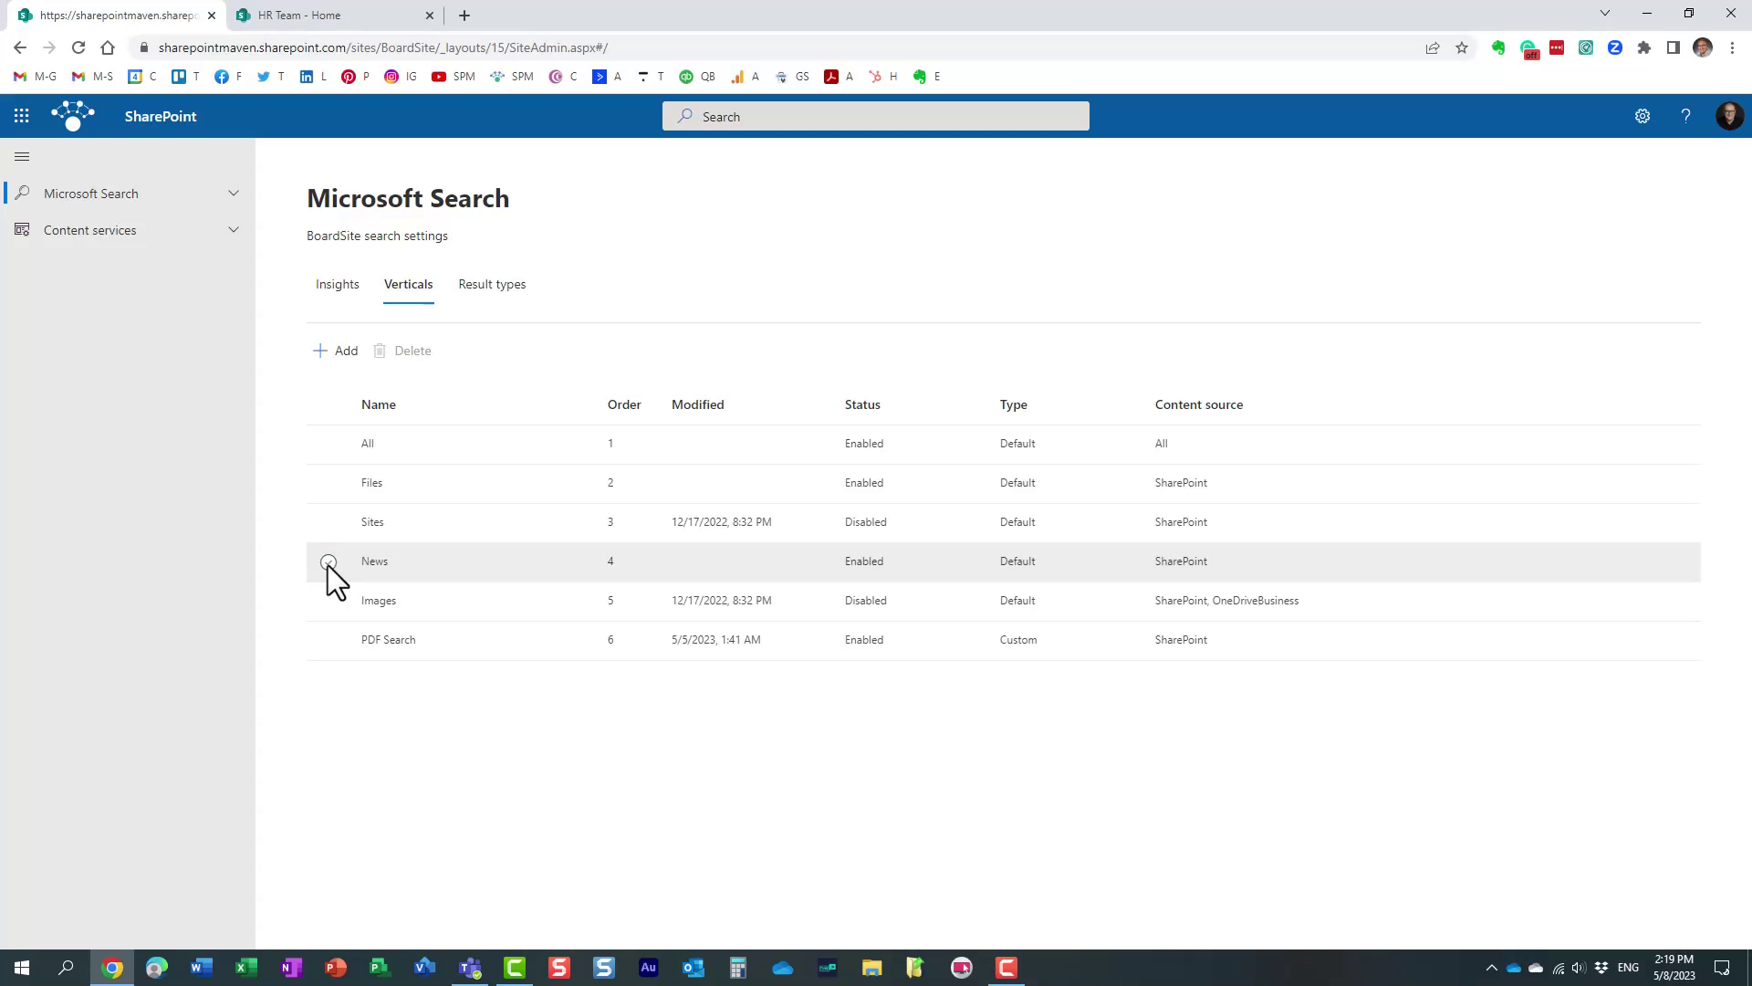
left_click(502, 563)
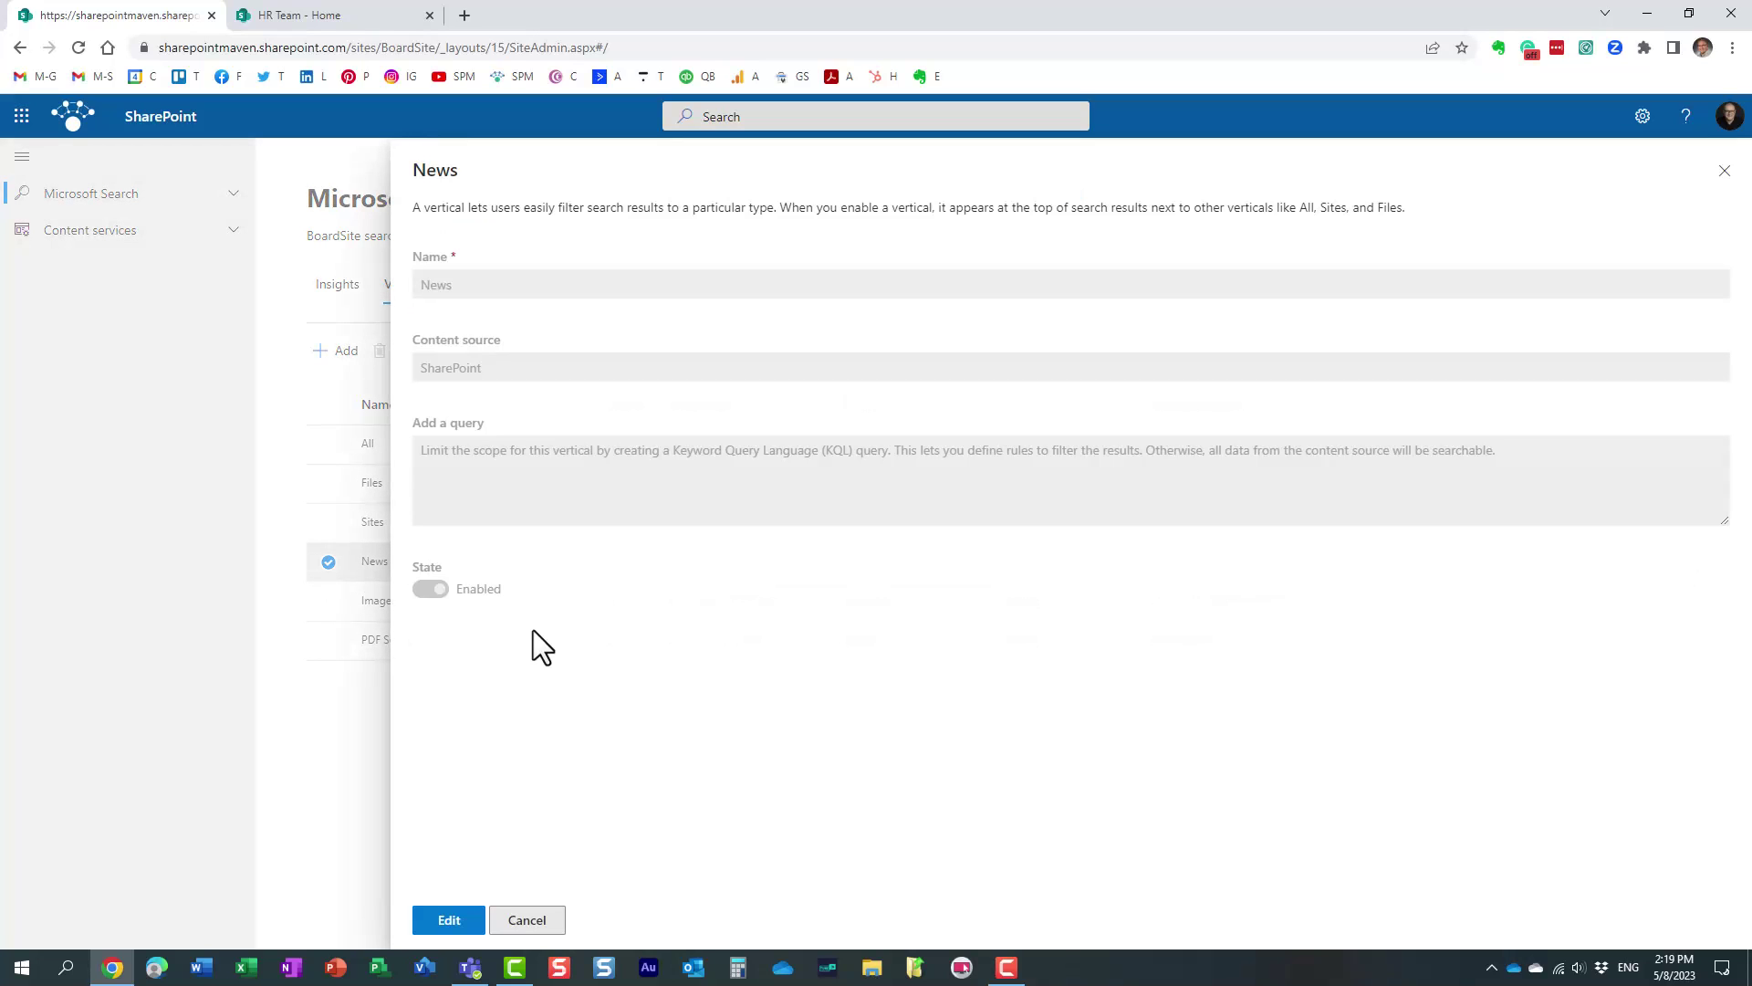
Step: Turn the News vertical's State off and save the updated vertical
left_click(448, 918)
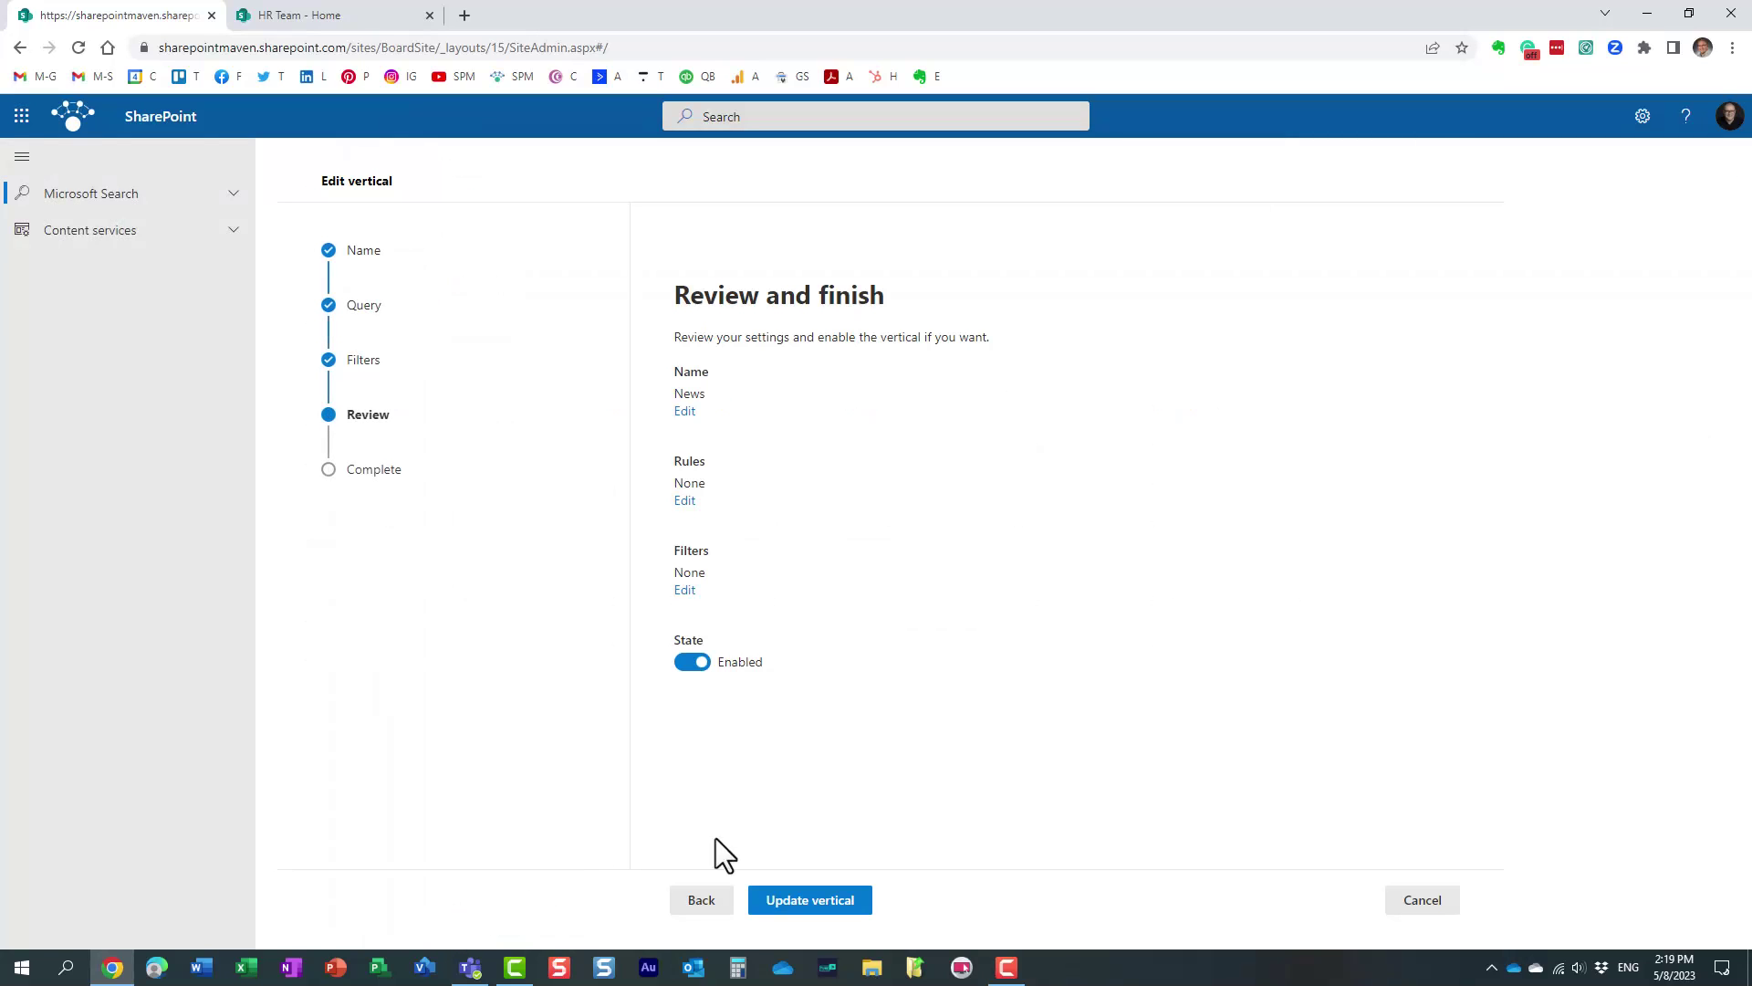
left_click(692, 663)
left_click(809, 902)
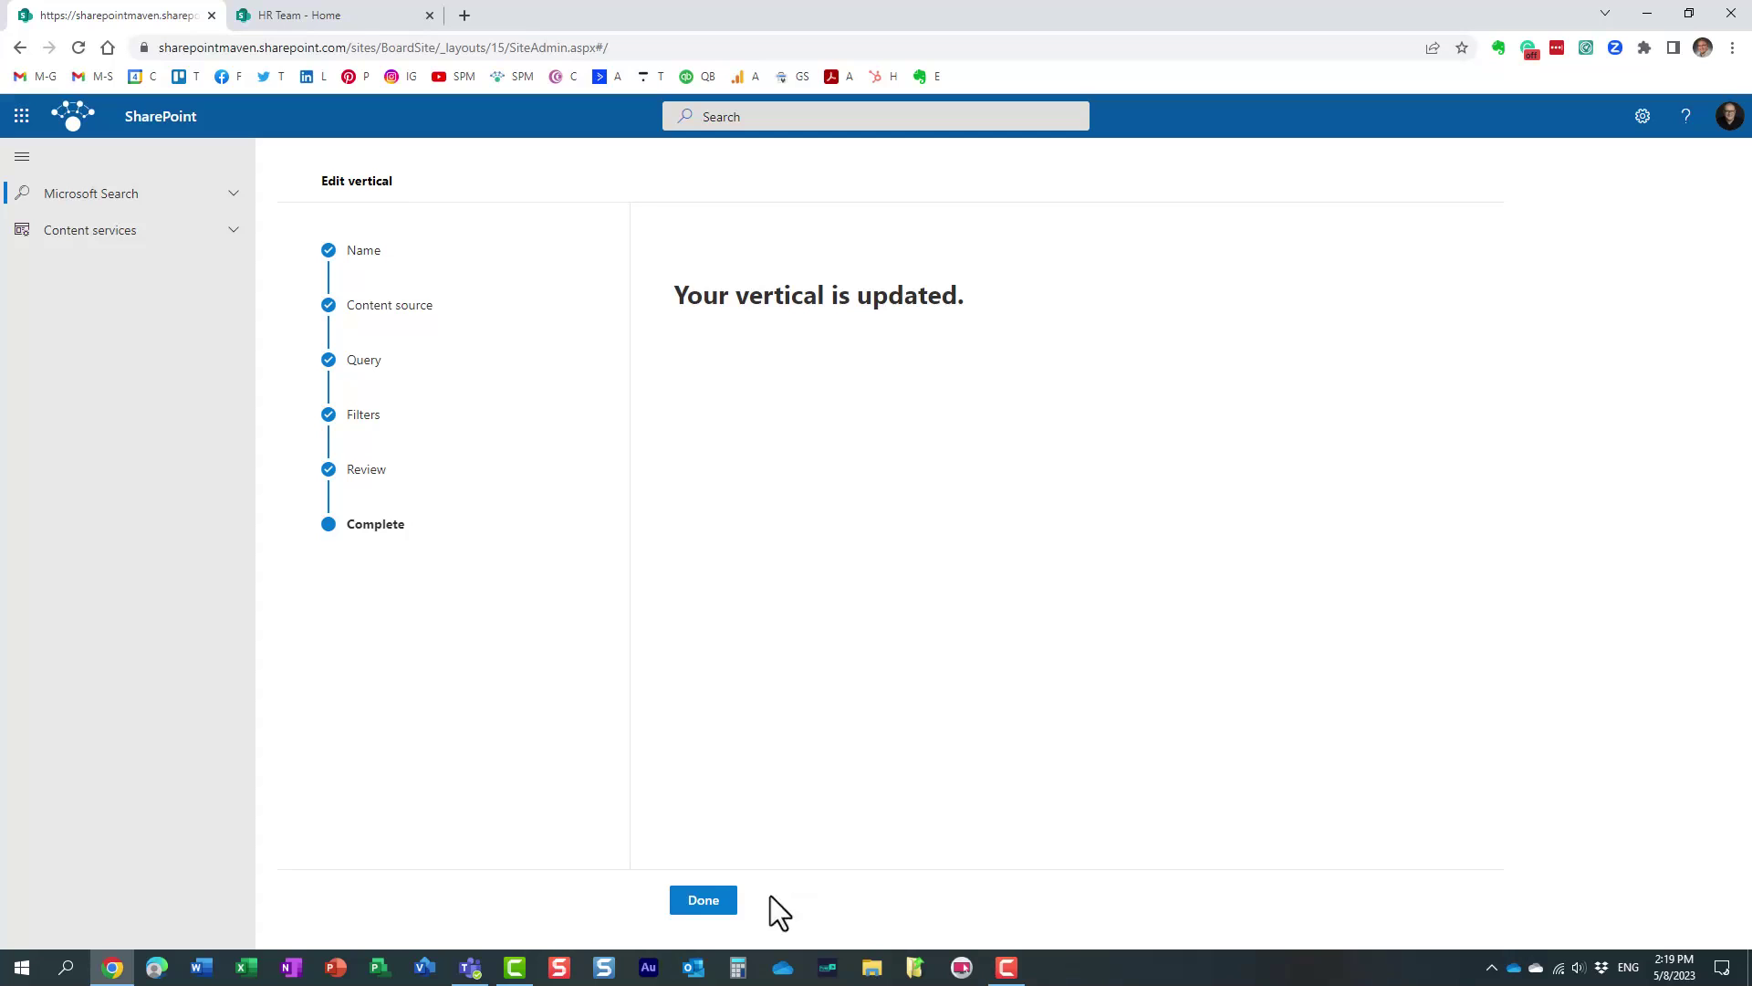
left_click(699, 900)
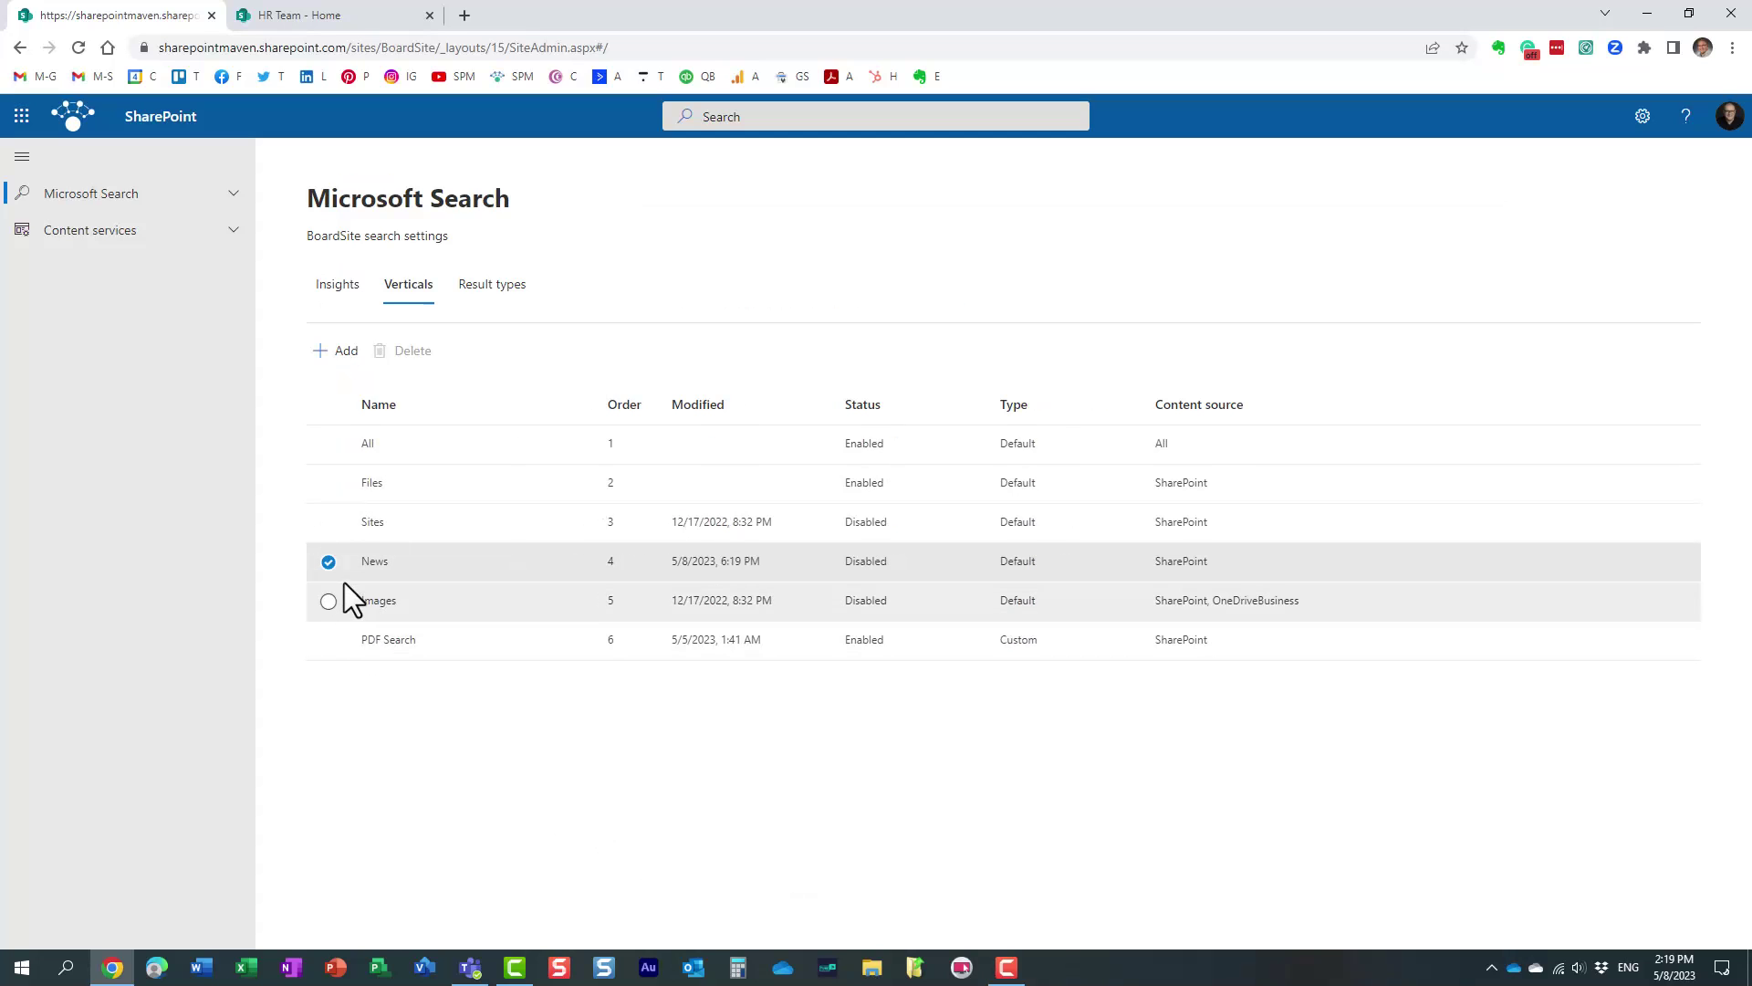
Step: Clear the News selection and restart the Add a new vertical wizard
left_click(329, 561)
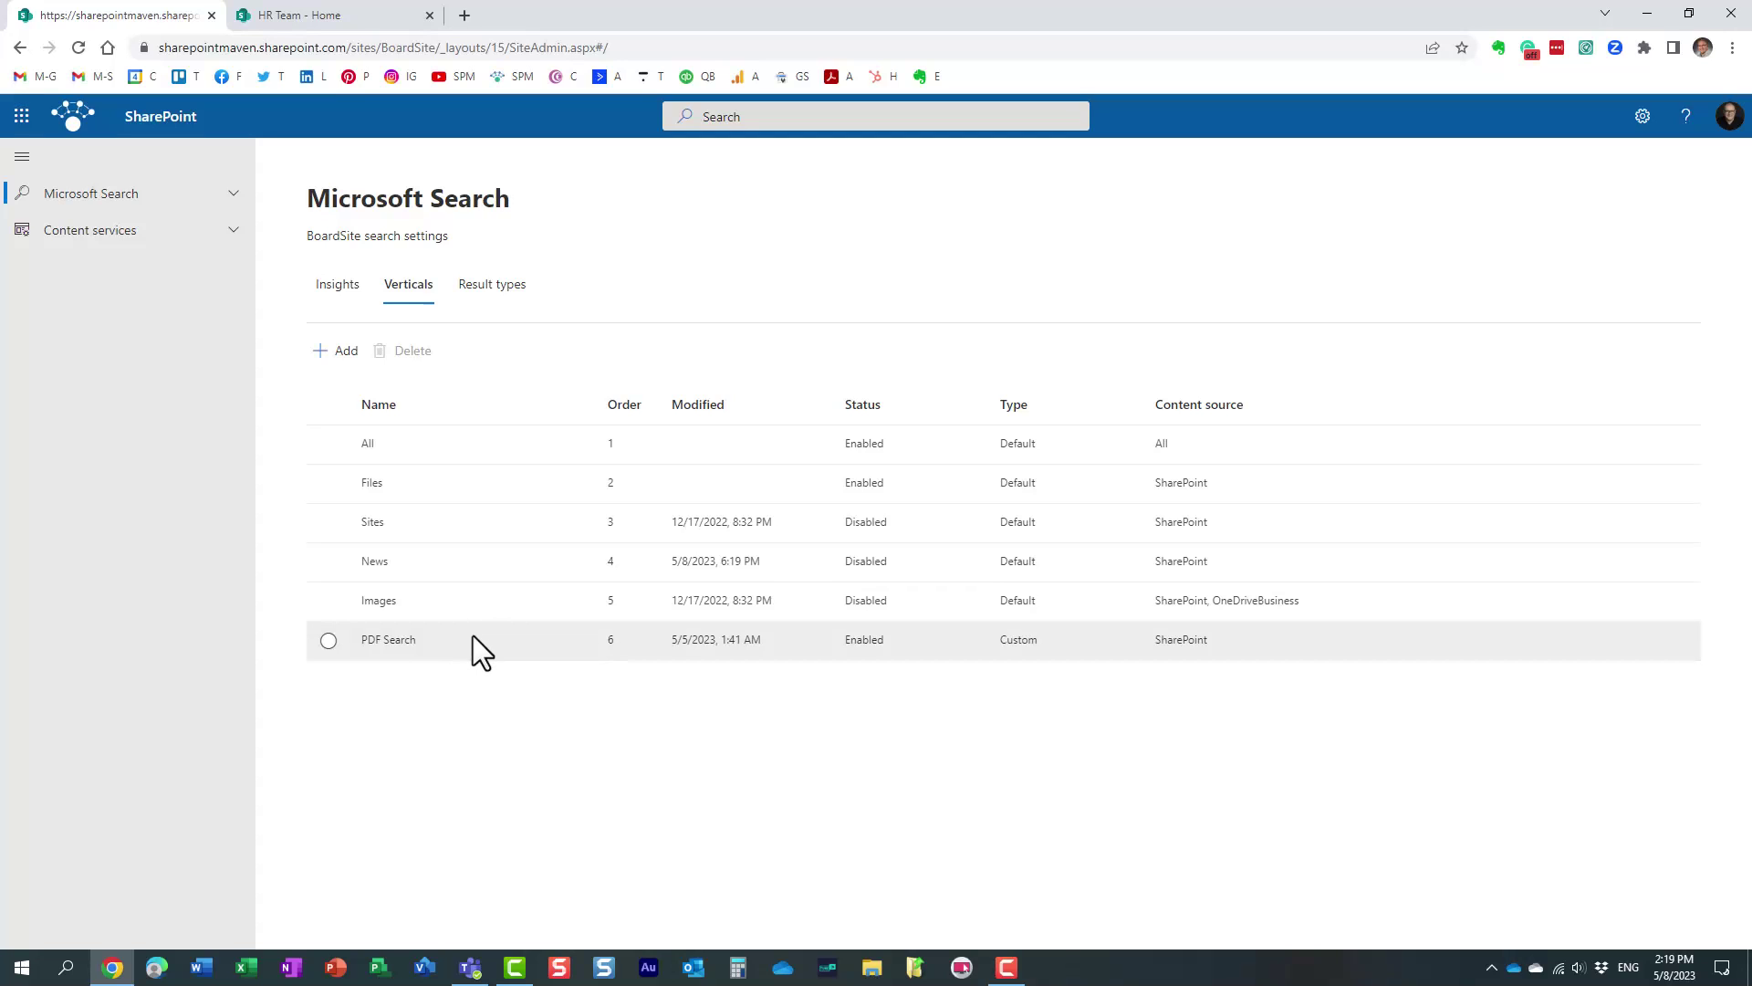
left_click(334, 363)
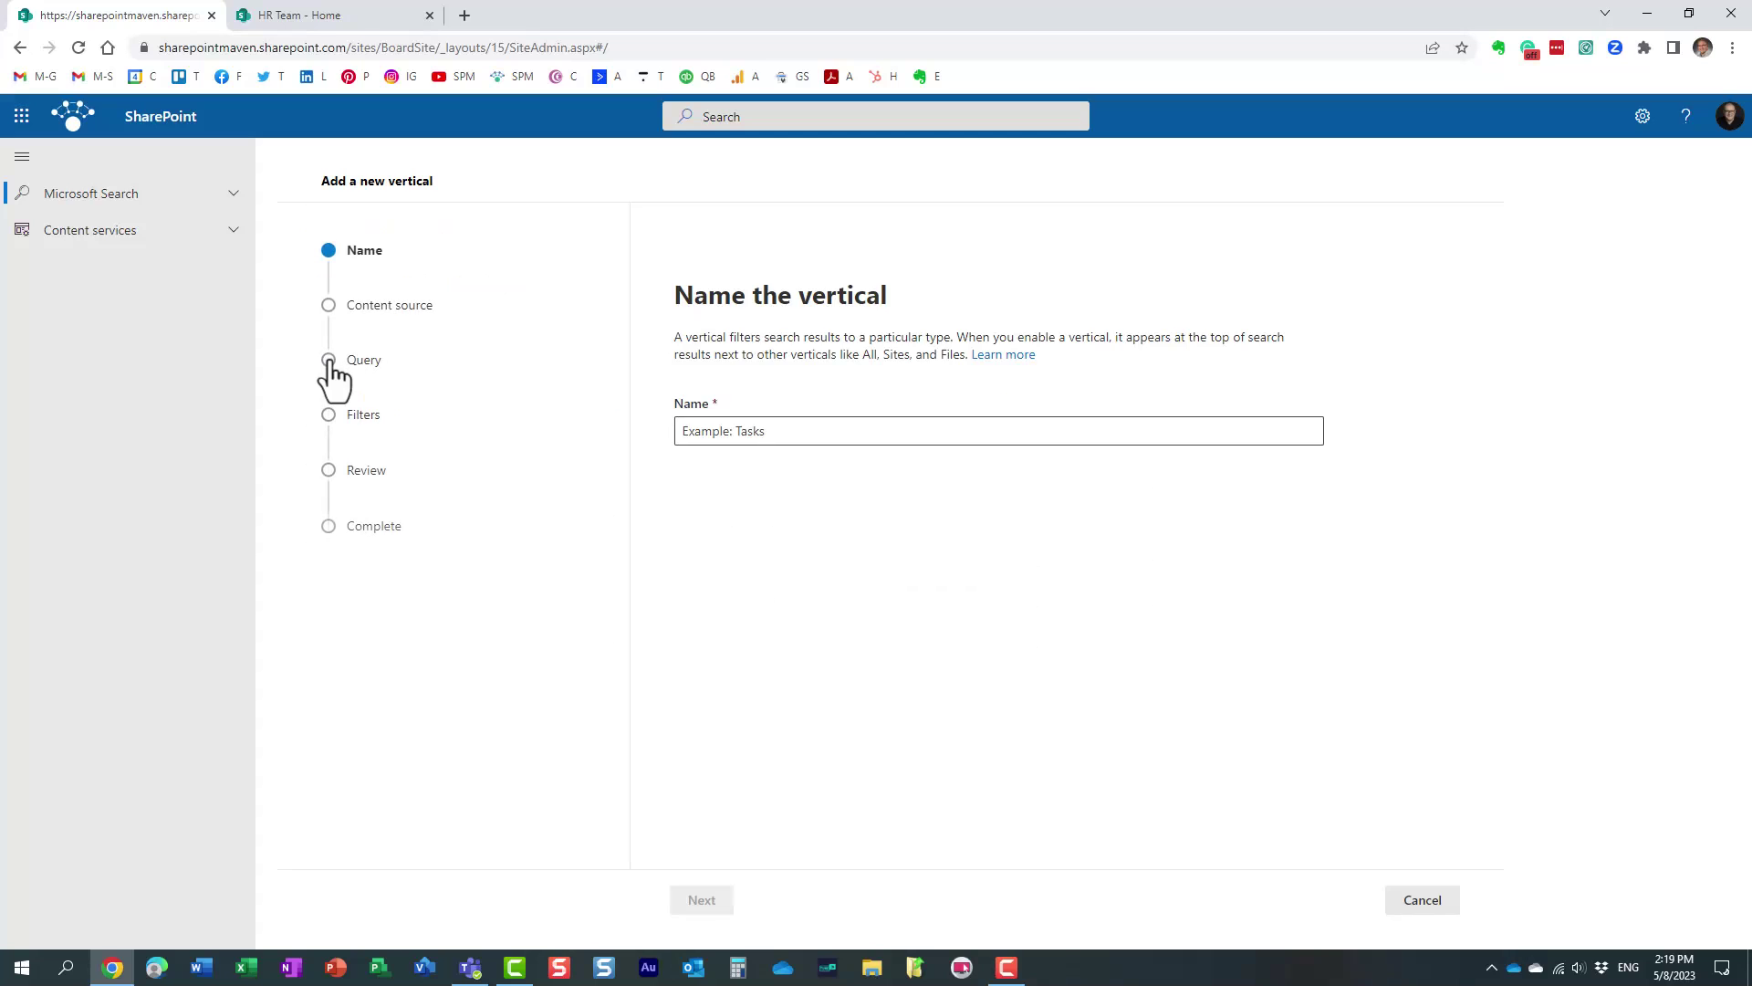
left_click(1420, 901)
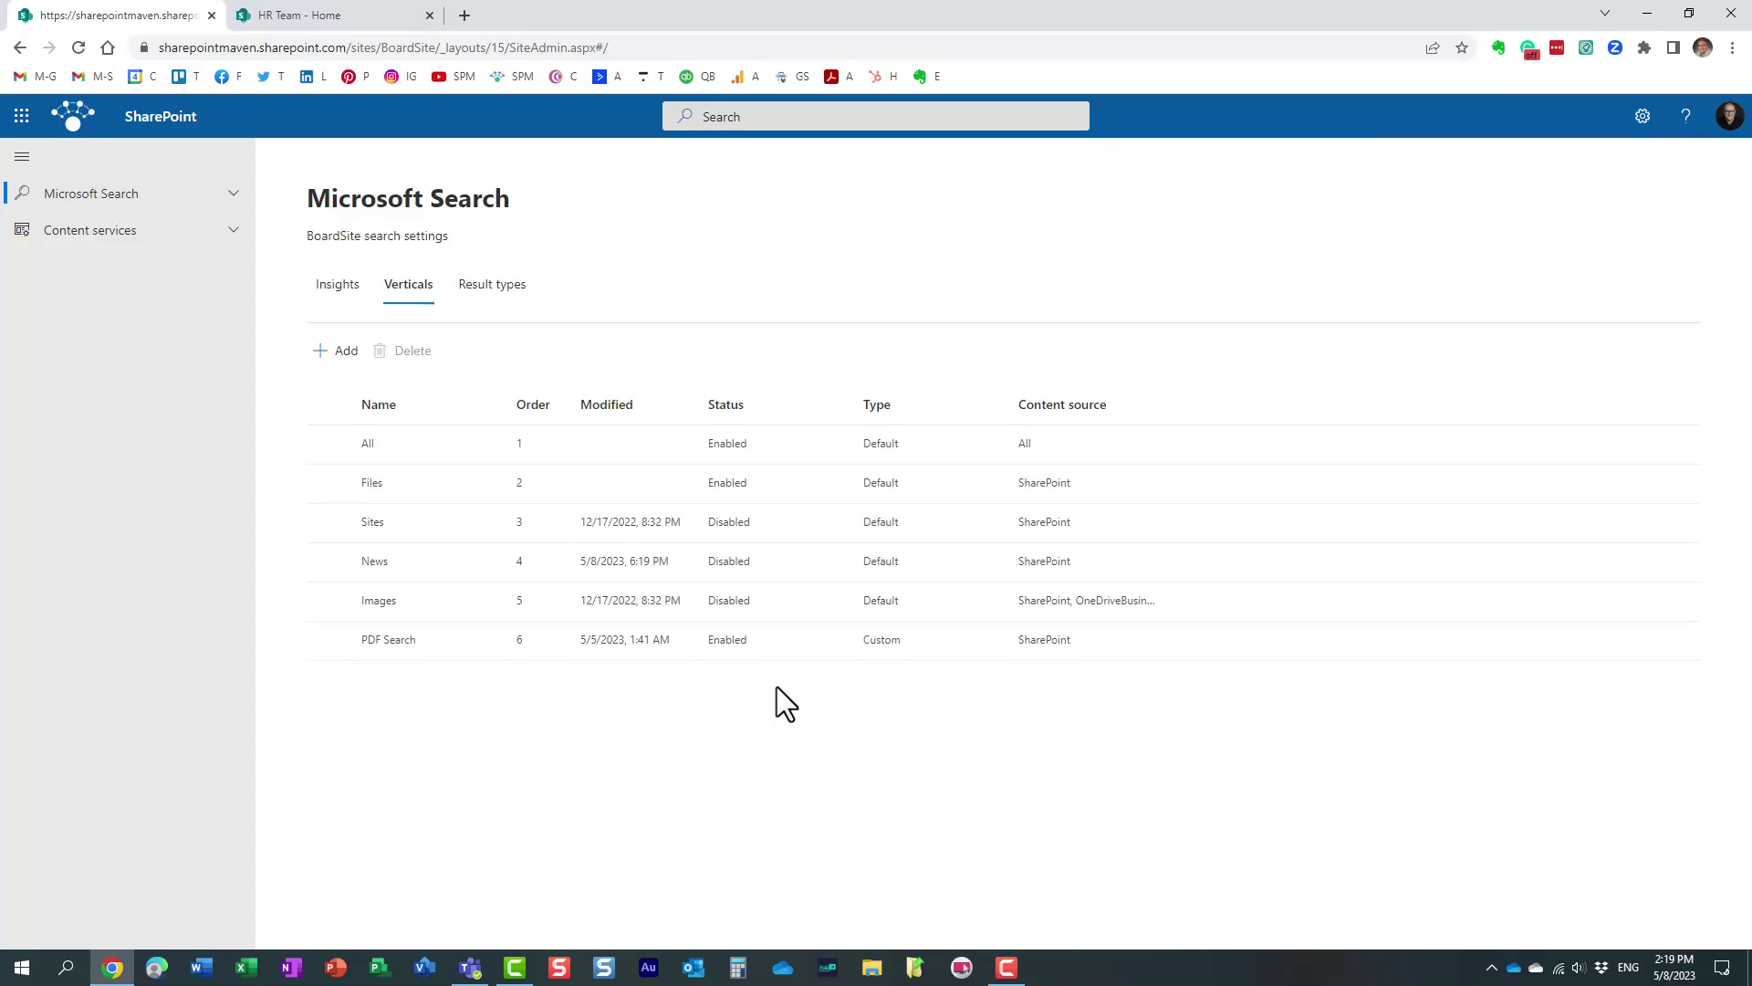
left_click(334, 363)
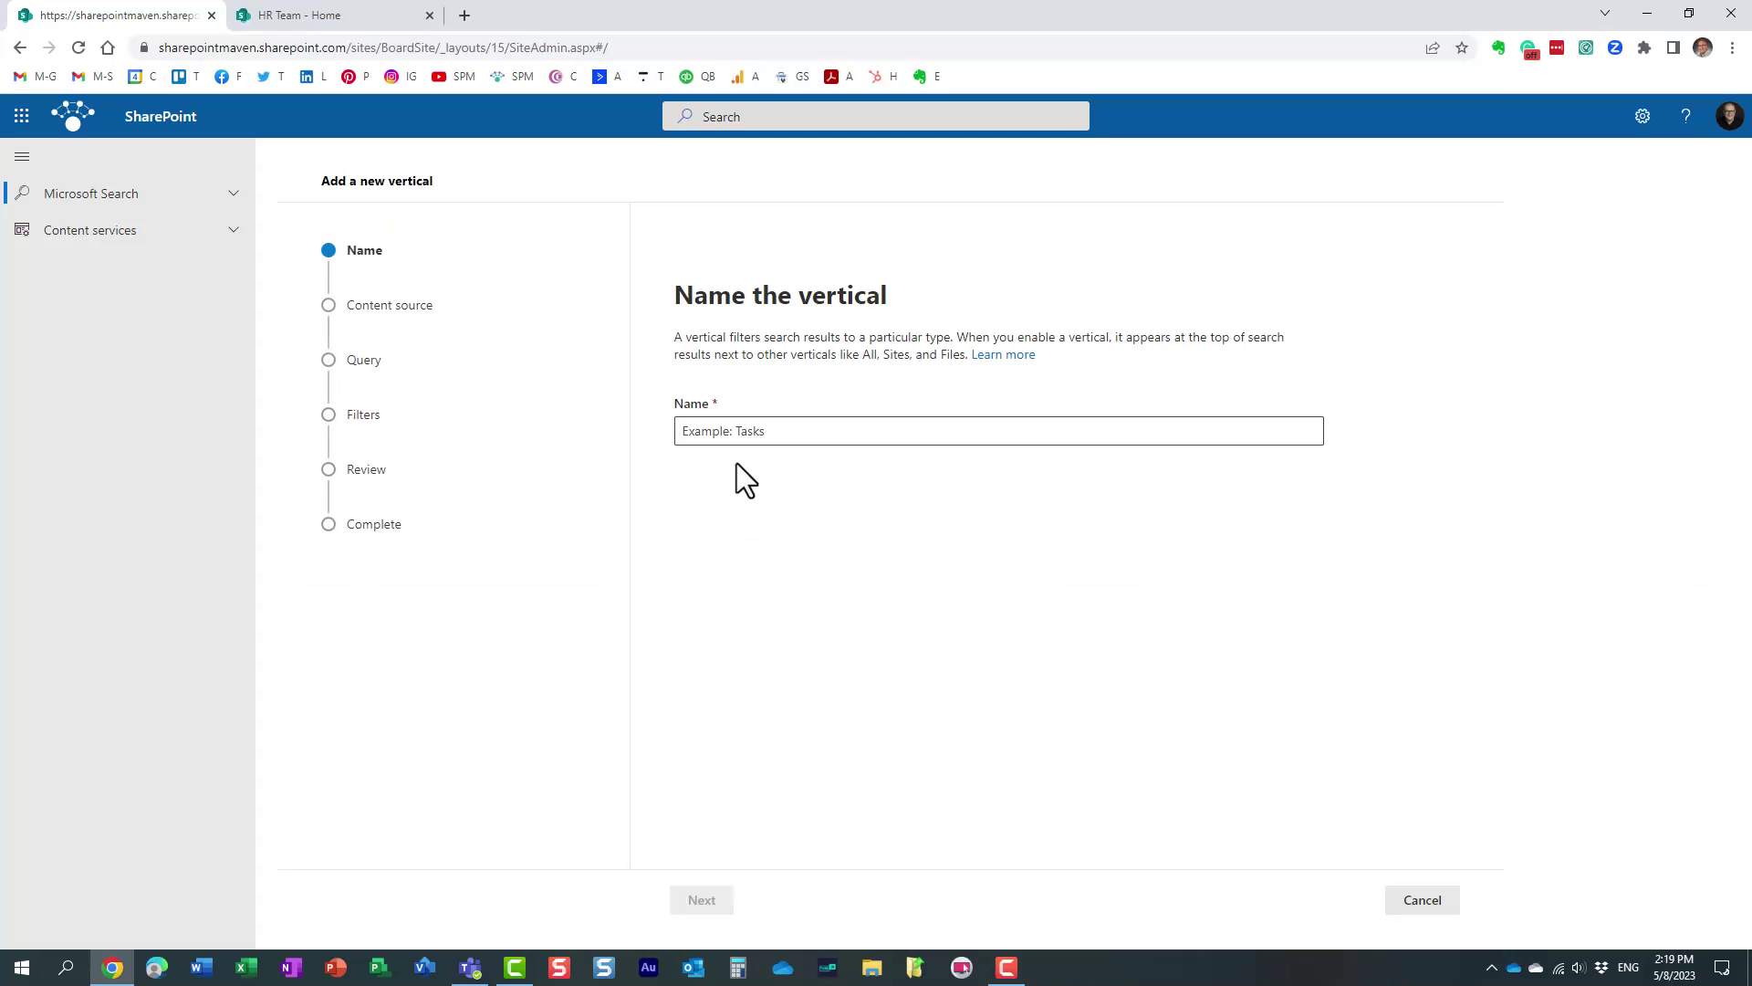
Step: Name the new vertical 'Test' and pick SharePoint as its content source
left_click(710, 433)
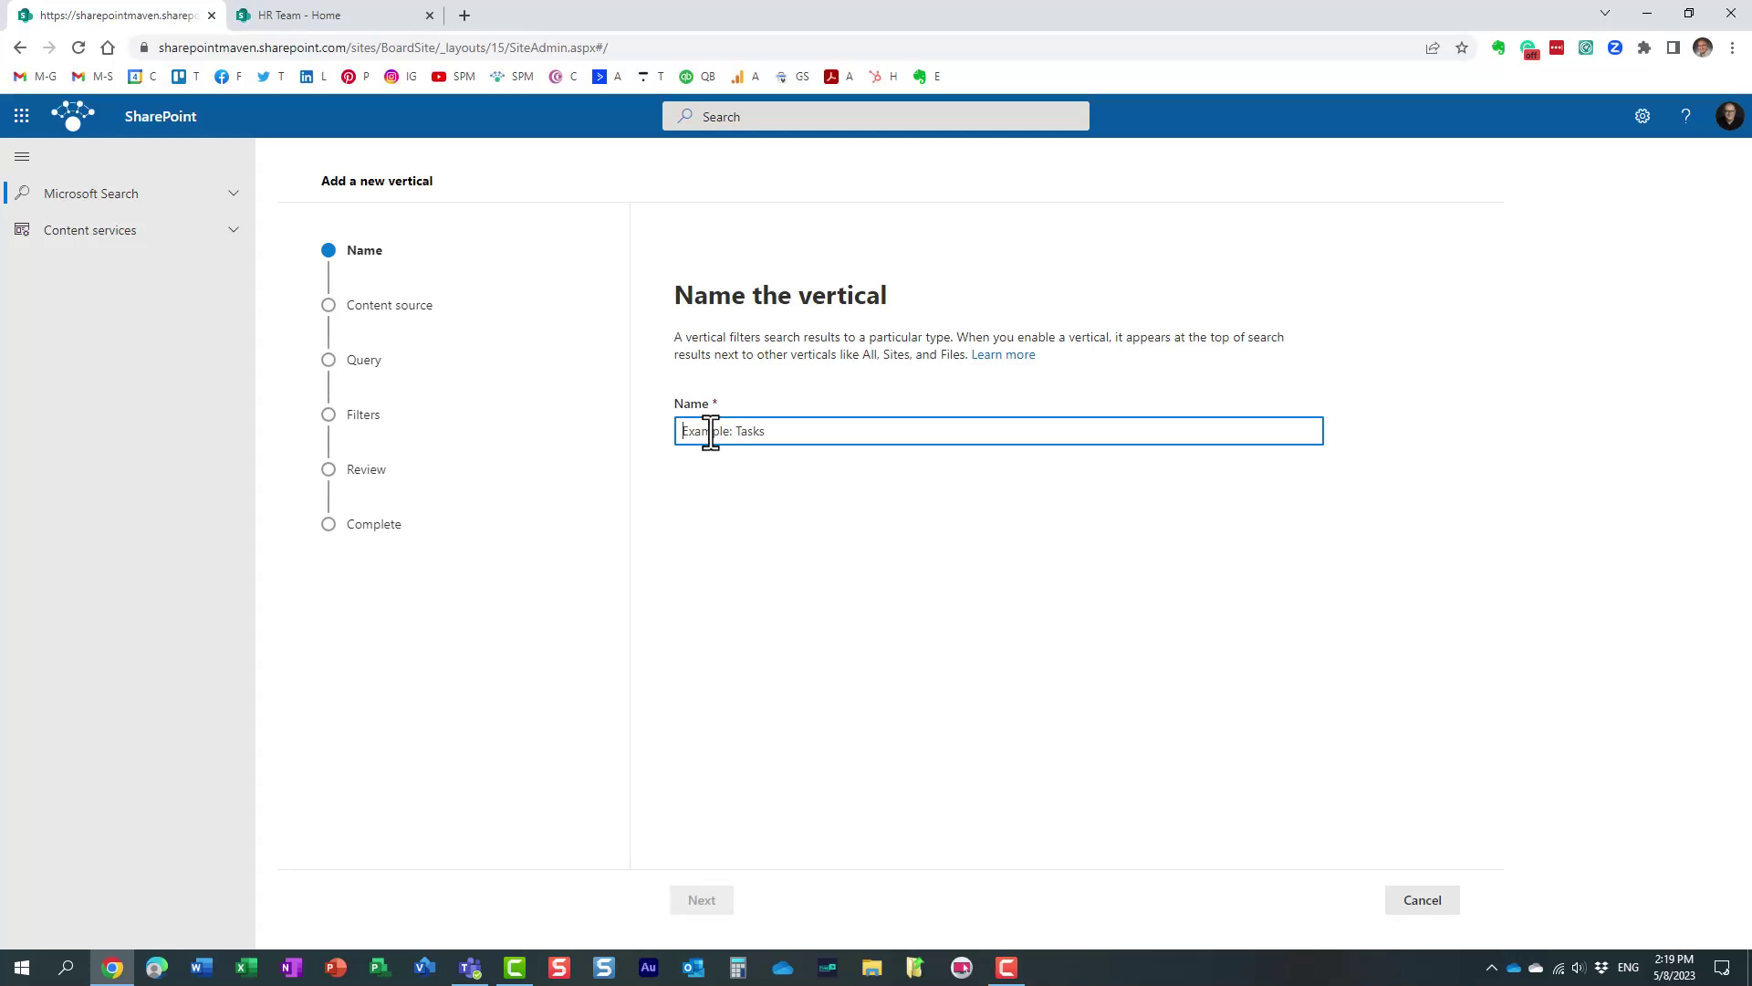
type("Test")
left_click(705, 901)
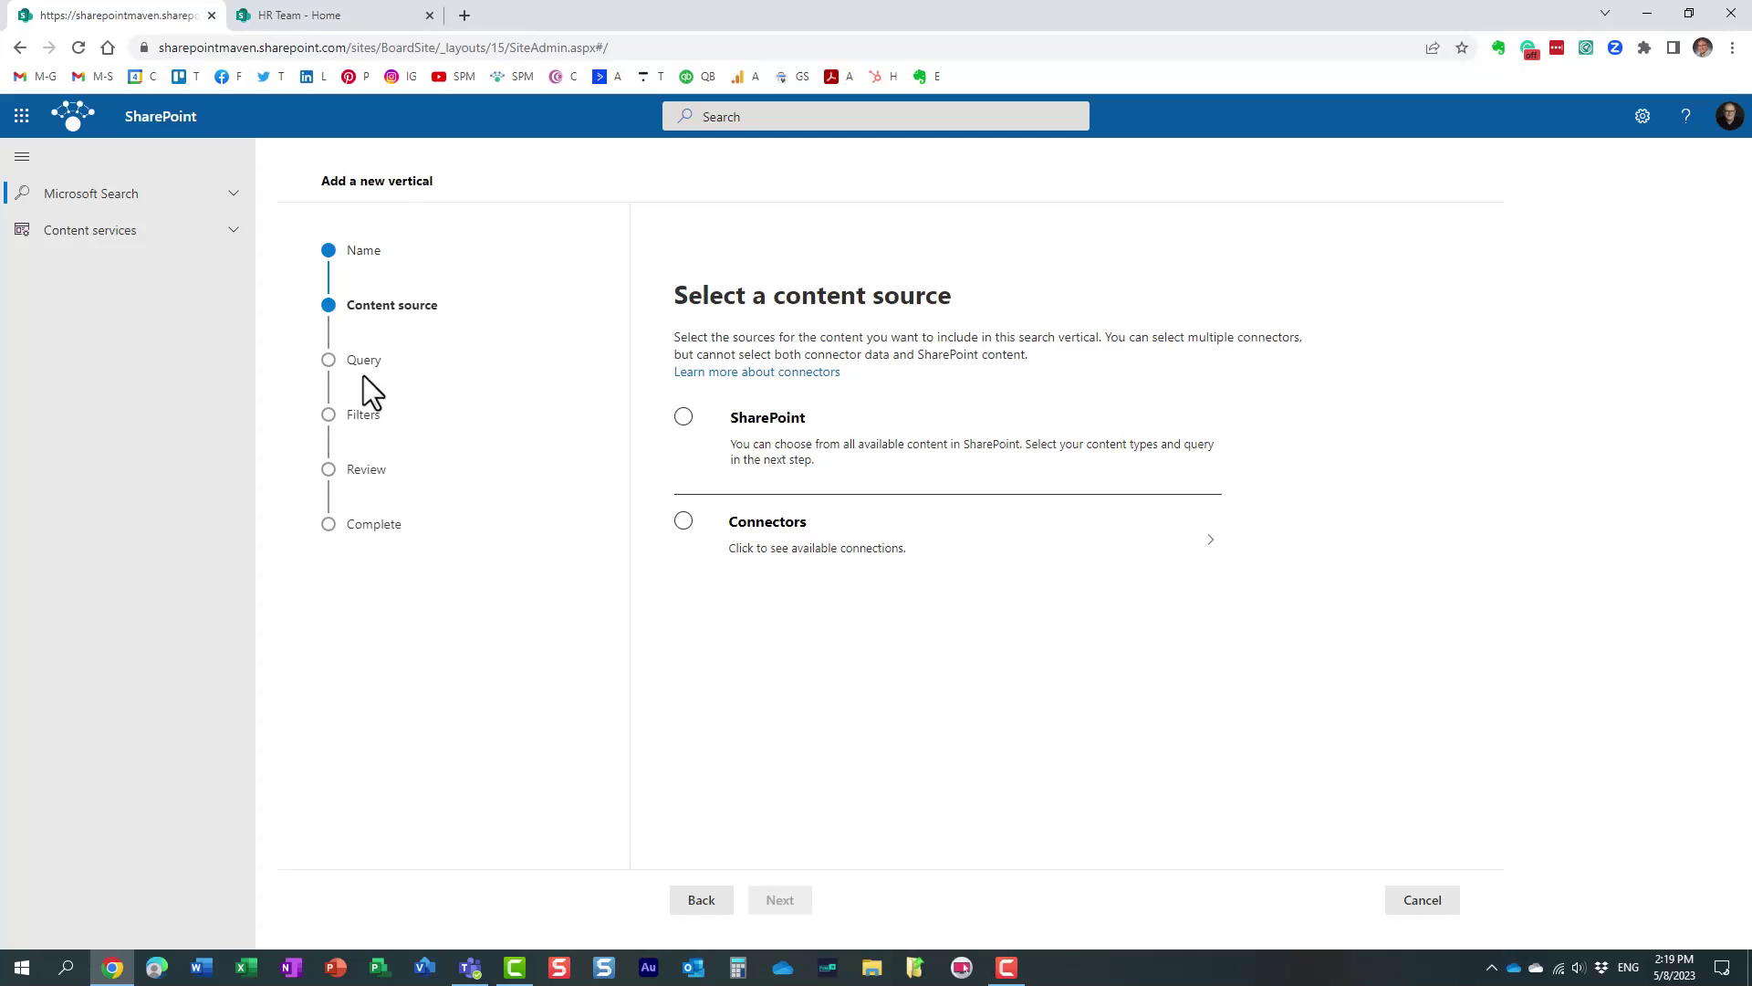
left_click(683, 417)
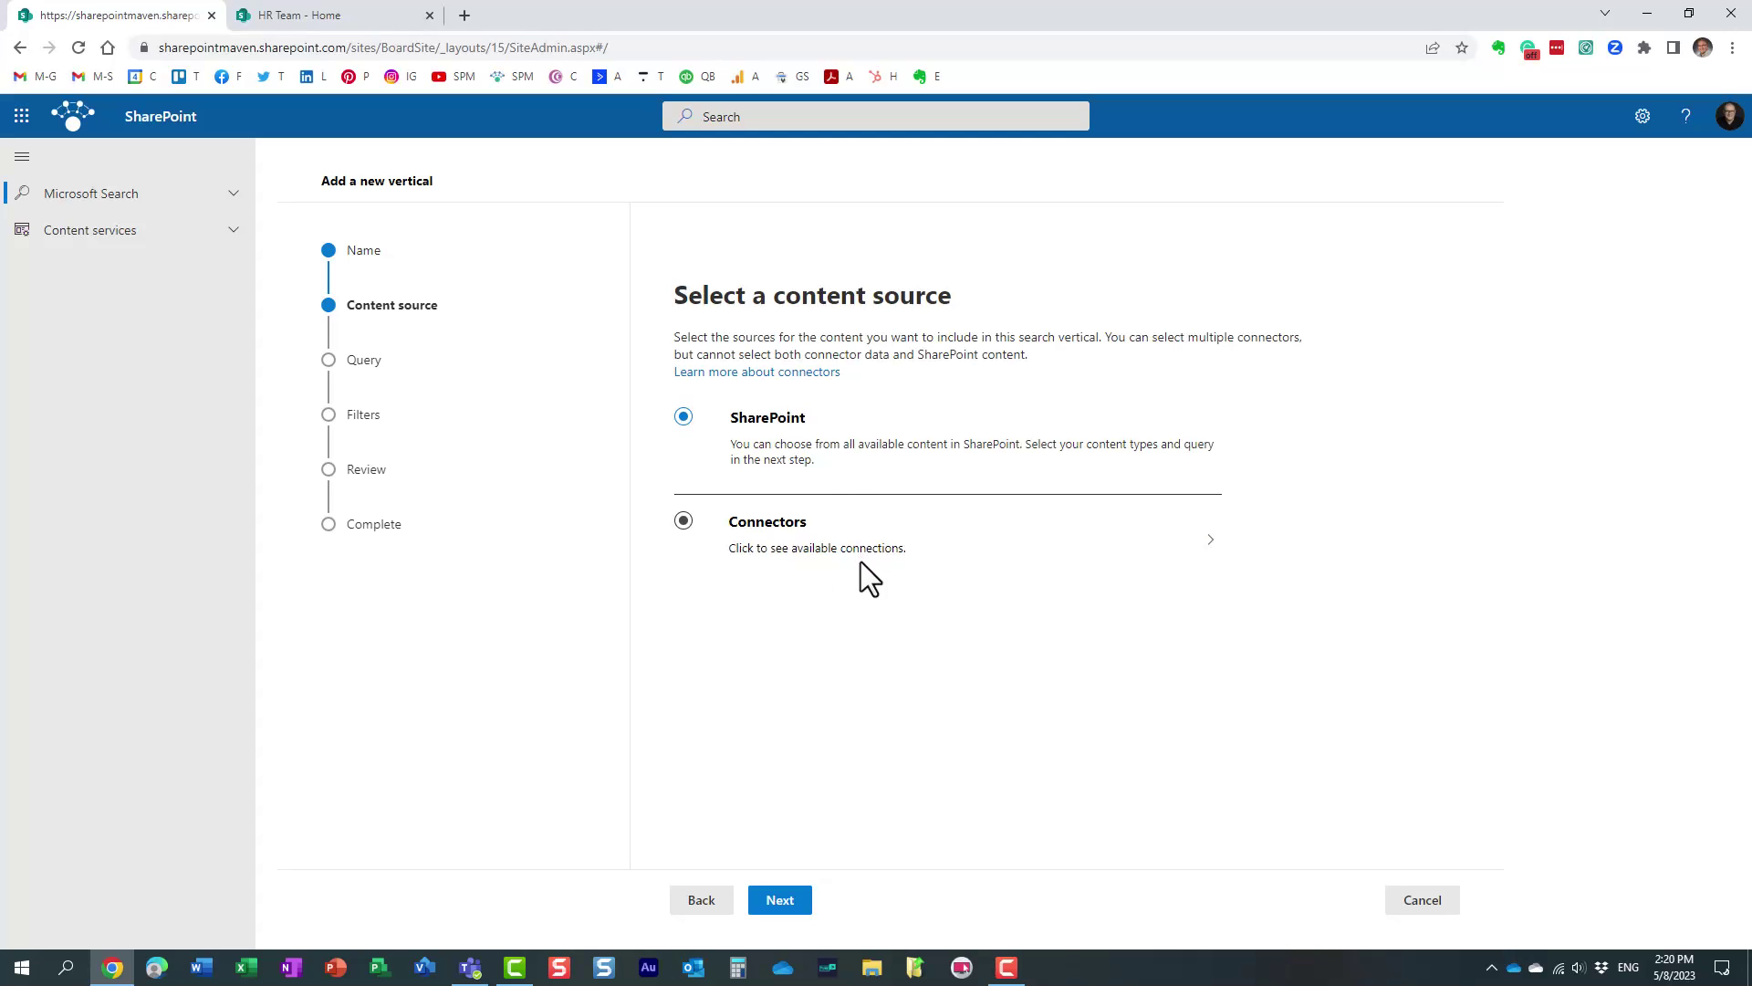
Step: Enter the KQL query 'filetype:PDF' for the Test vertical and advance to Filters
left_click(782, 901)
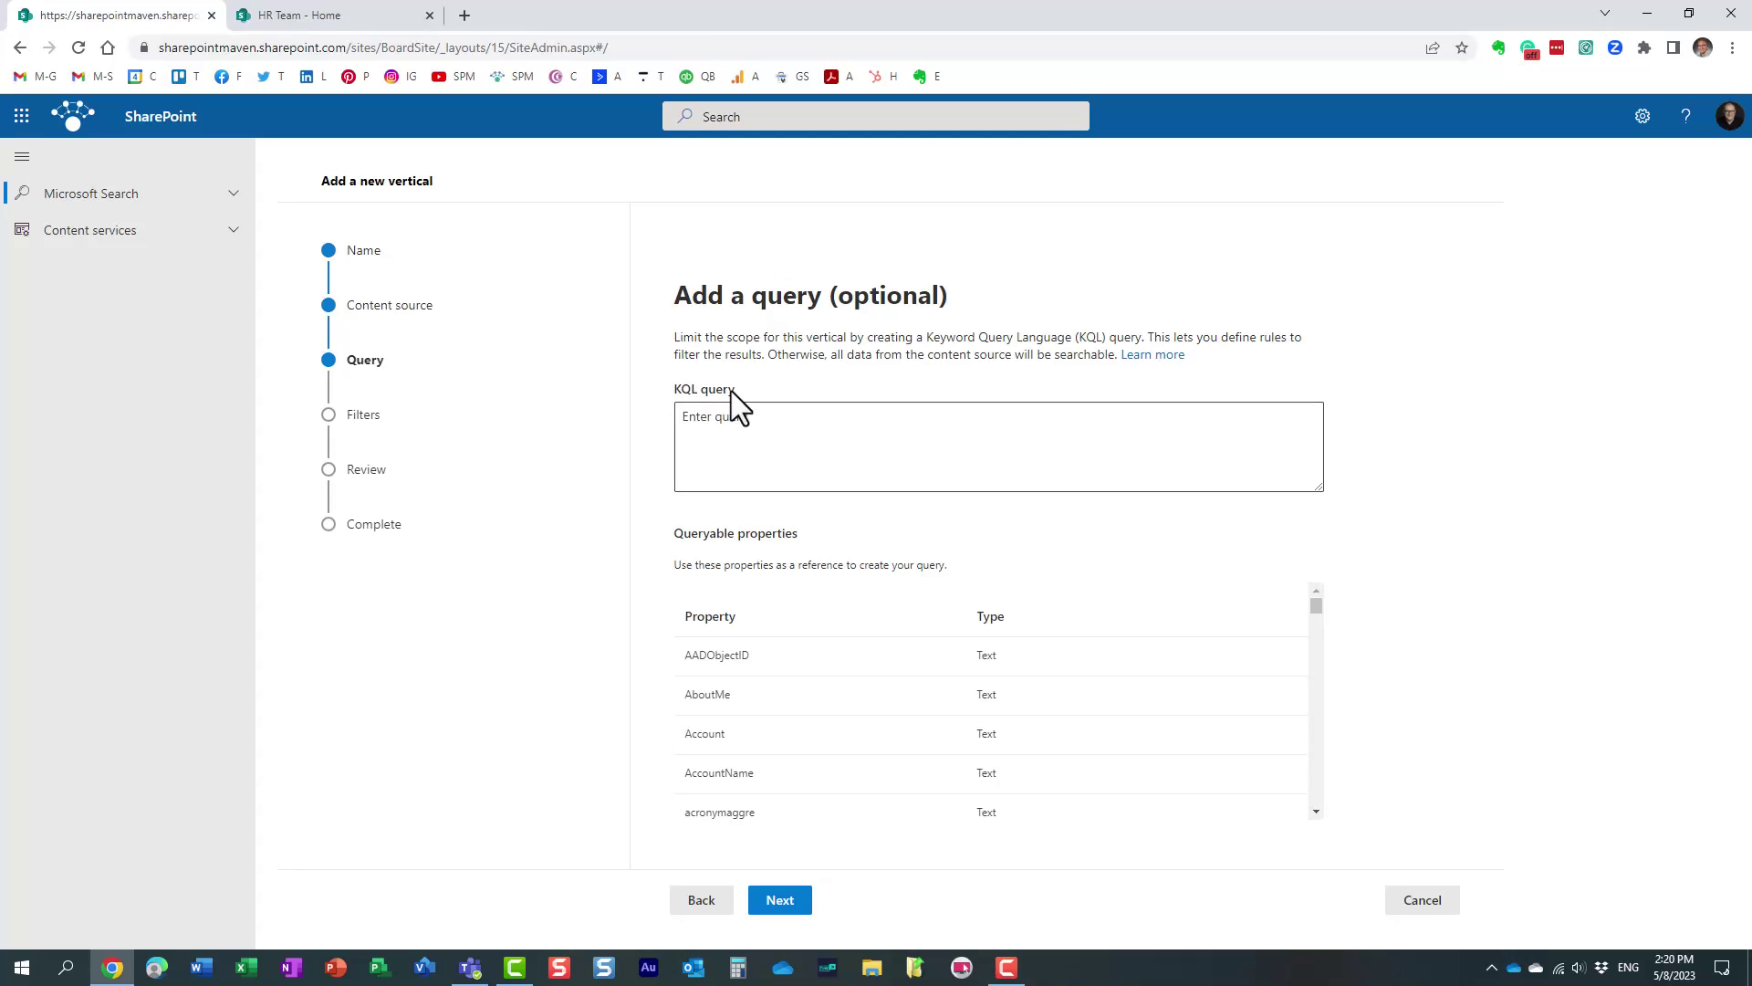
left_click(735, 424)
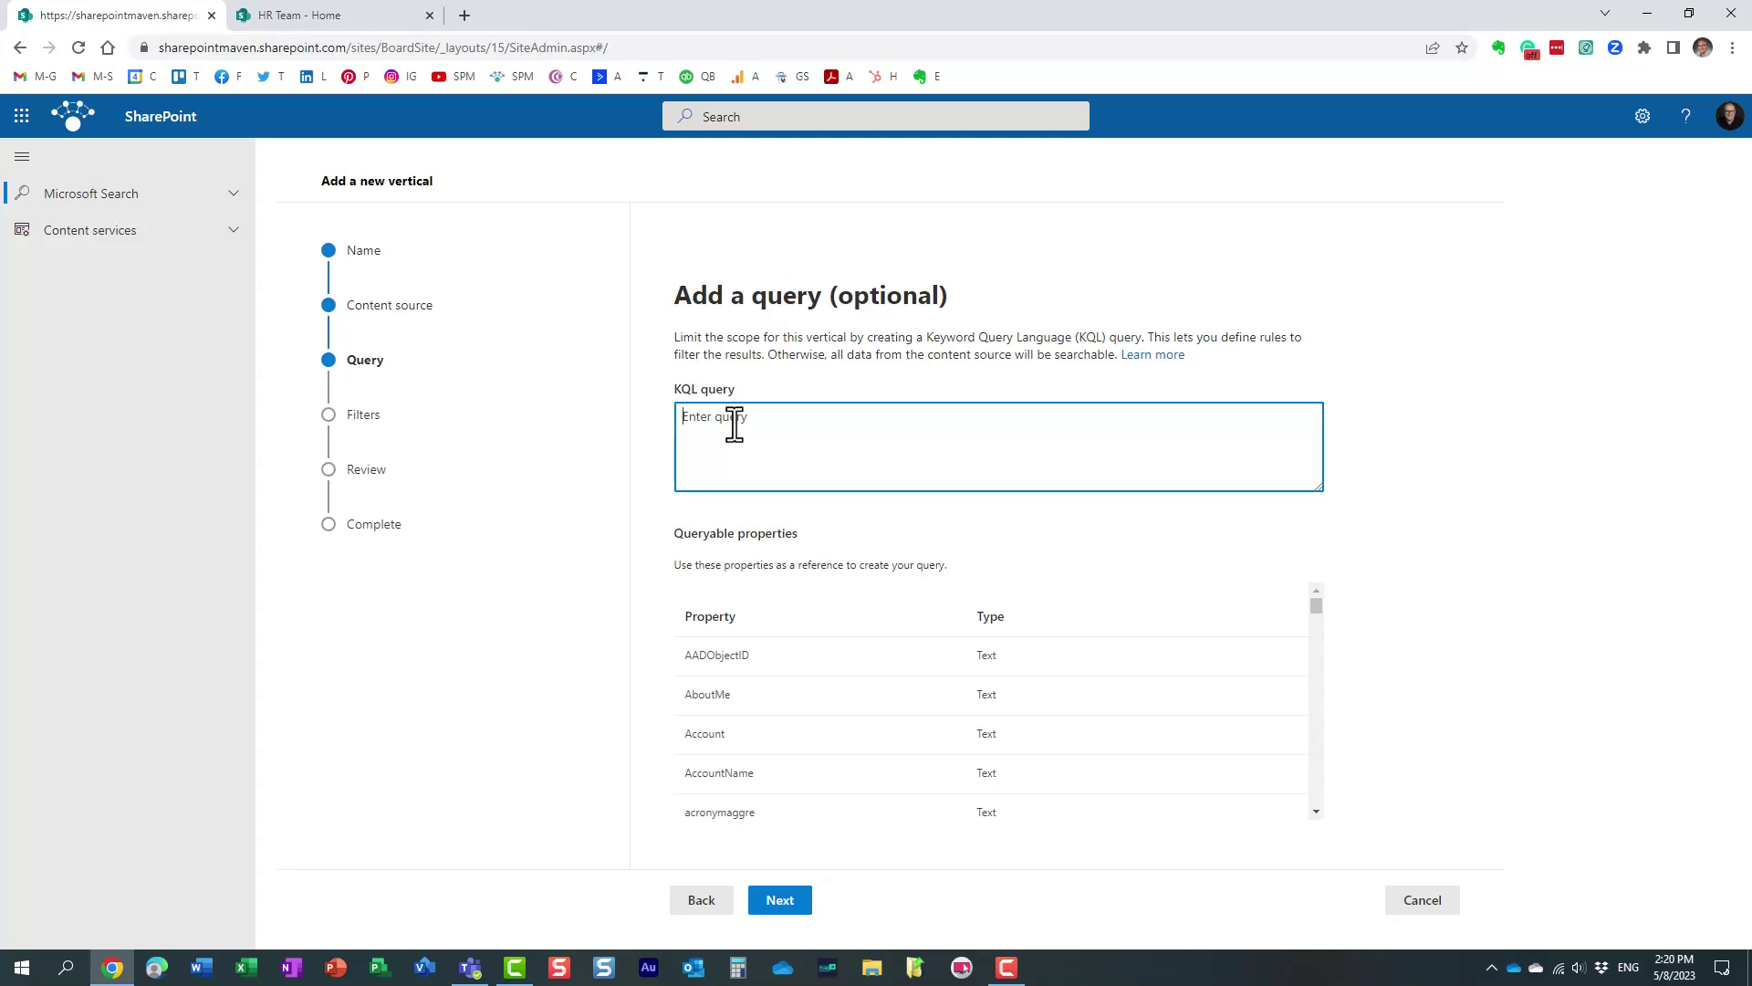
type("filetype:PDF")
mouse_move(1316, 610)
left_mouse_down()
mouse_move(1316, 632)
mouse_move(1316, 604)
left_mouse_up()
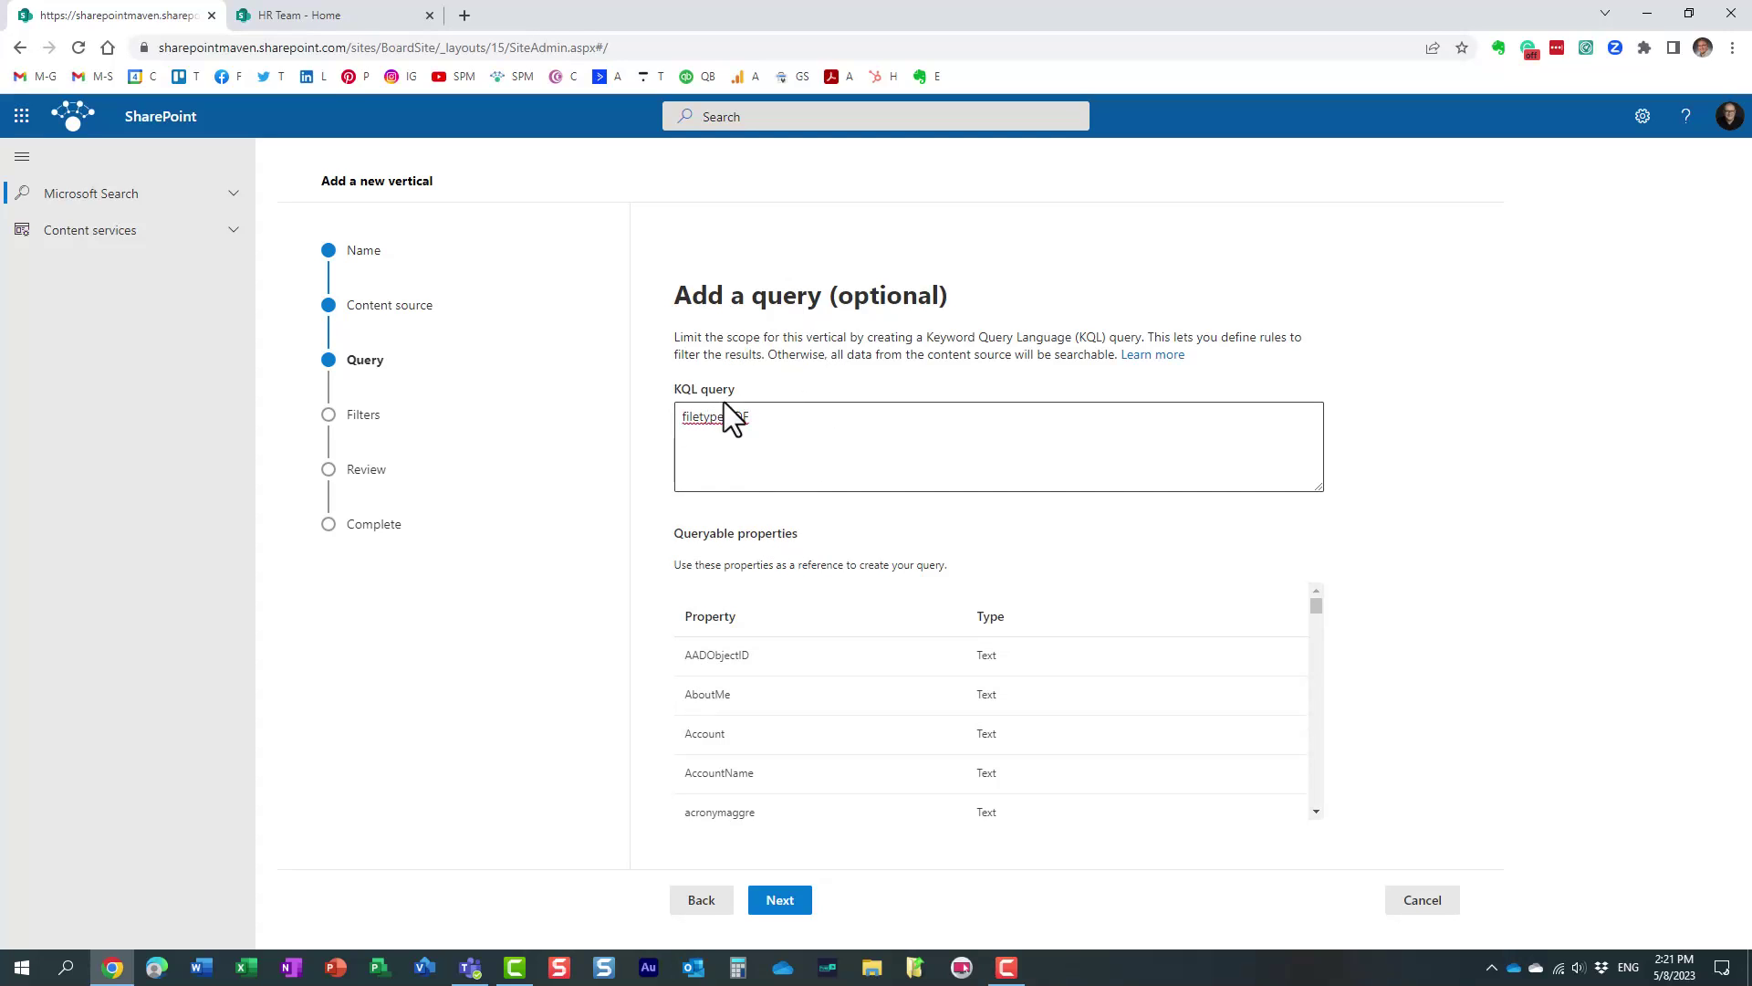
left_click(785, 904)
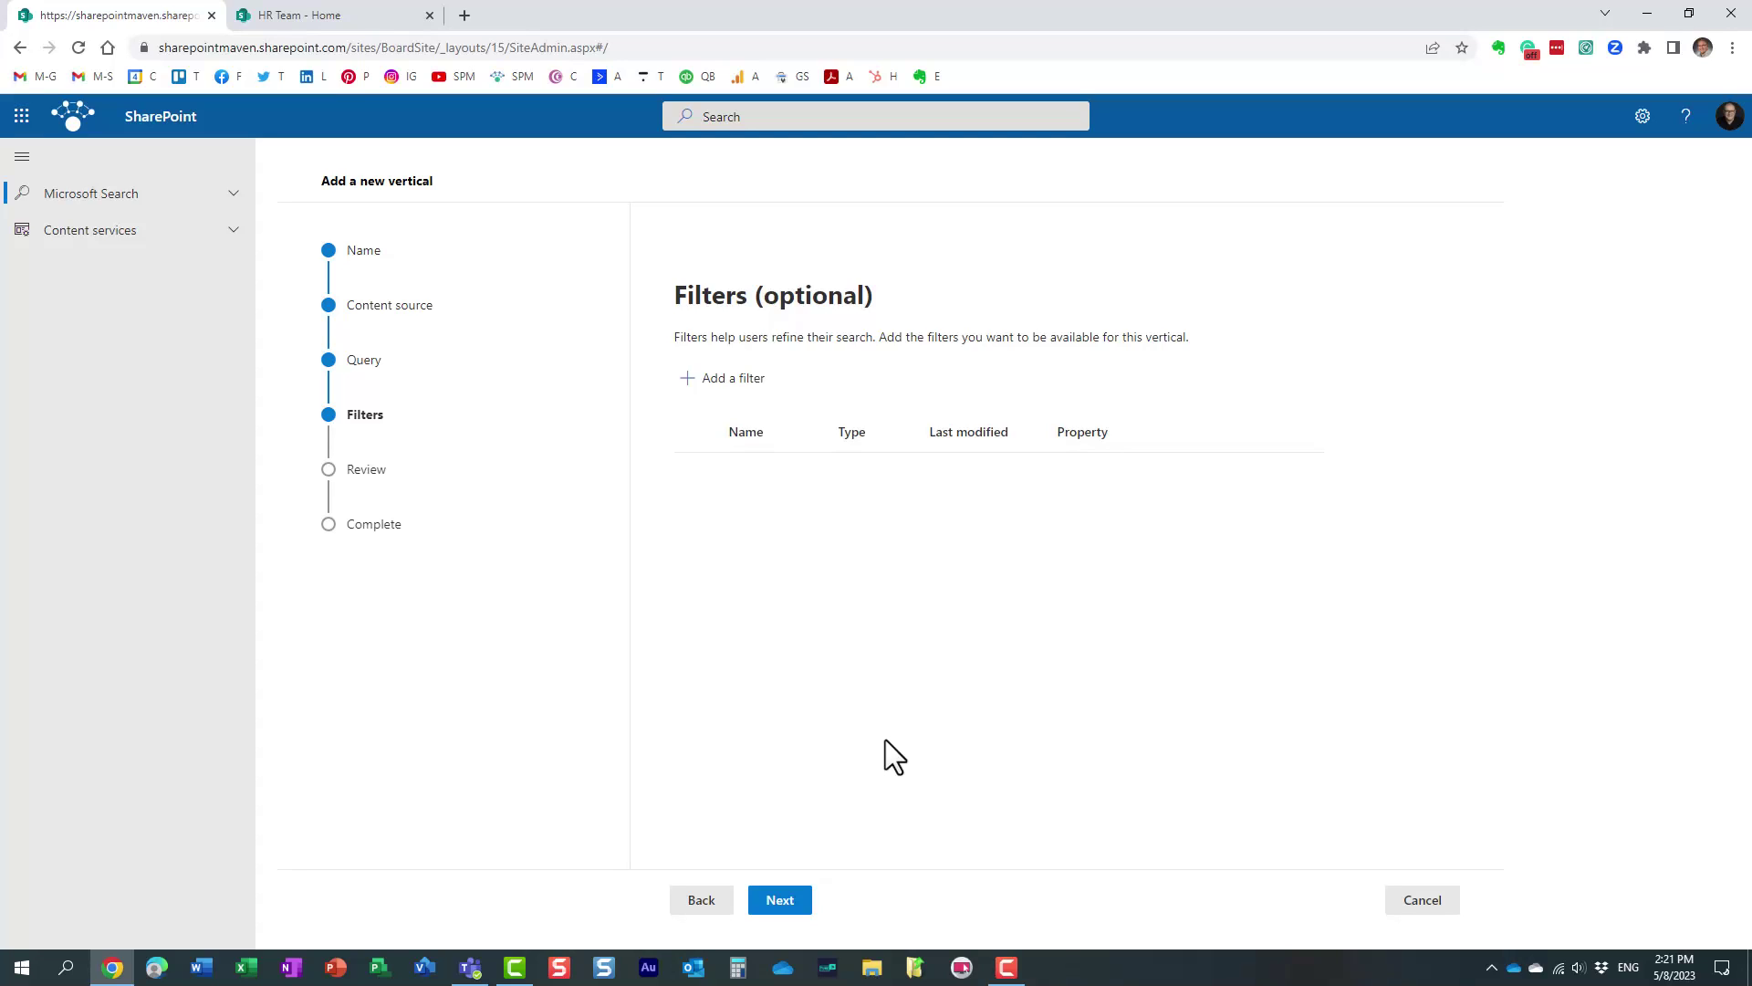
Step: Skip filters, set the Test vertical's State to Enabled, and create it
left_click(747, 379)
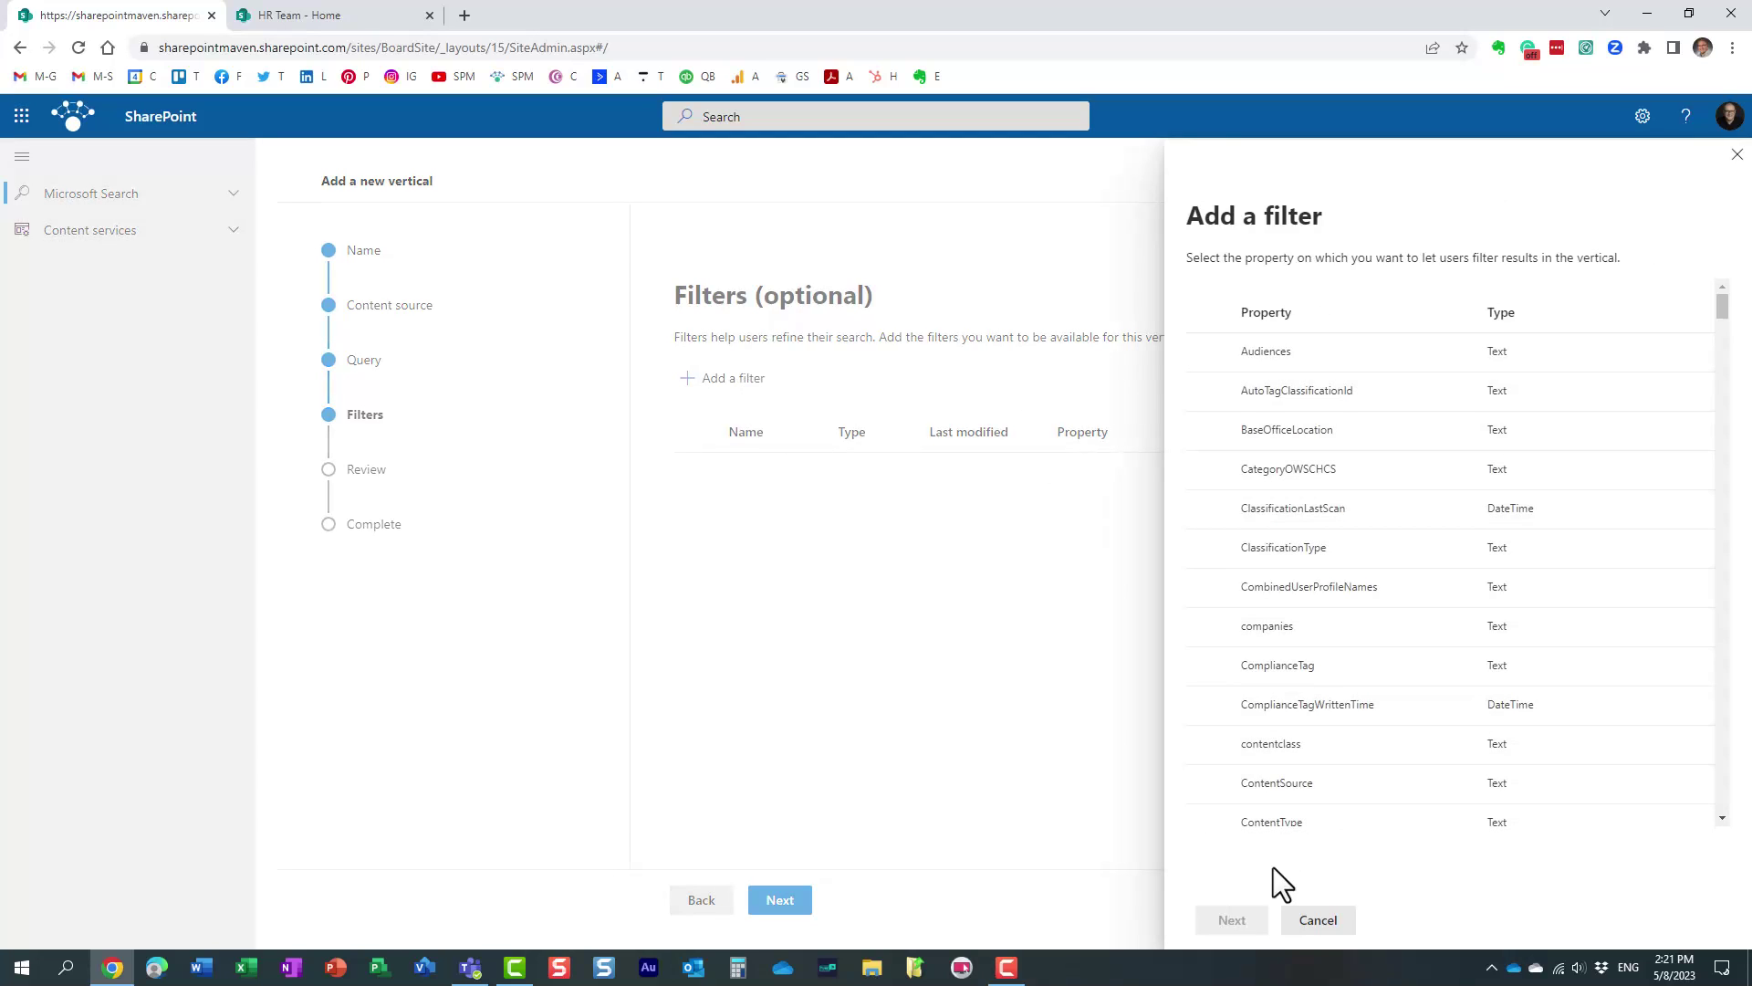
left_click(1320, 922)
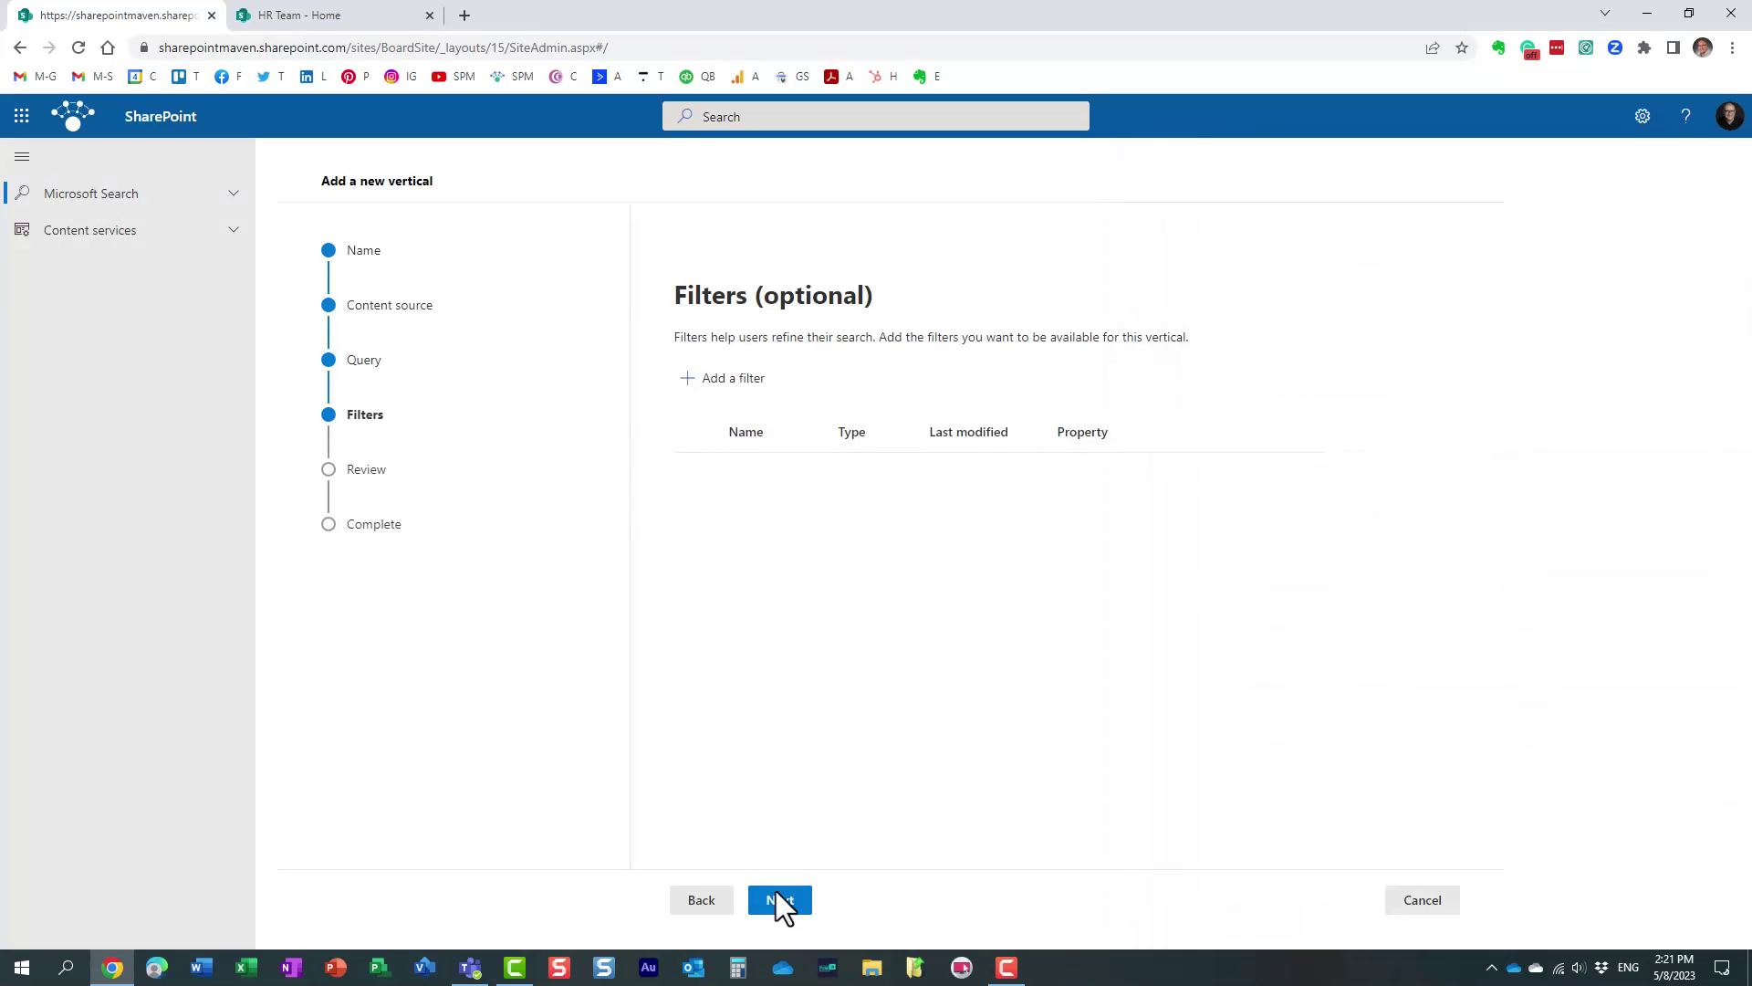
left_click(782, 901)
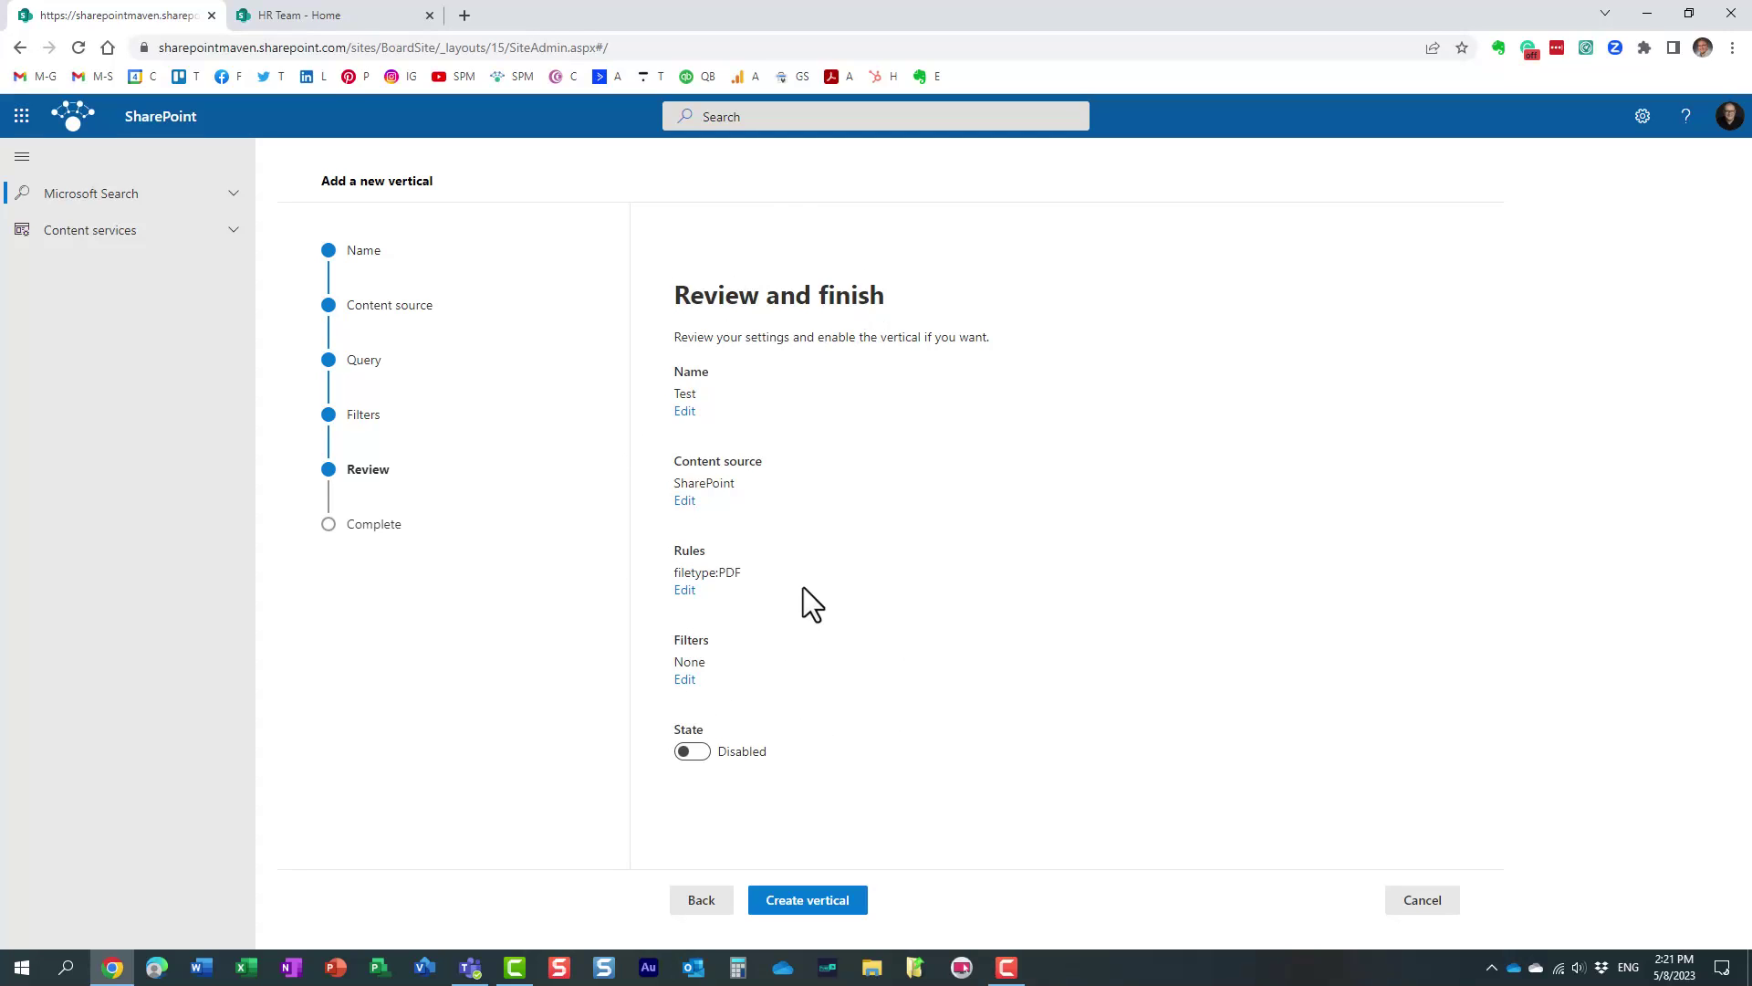
left_click(694, 751)
left_click(847, 901)
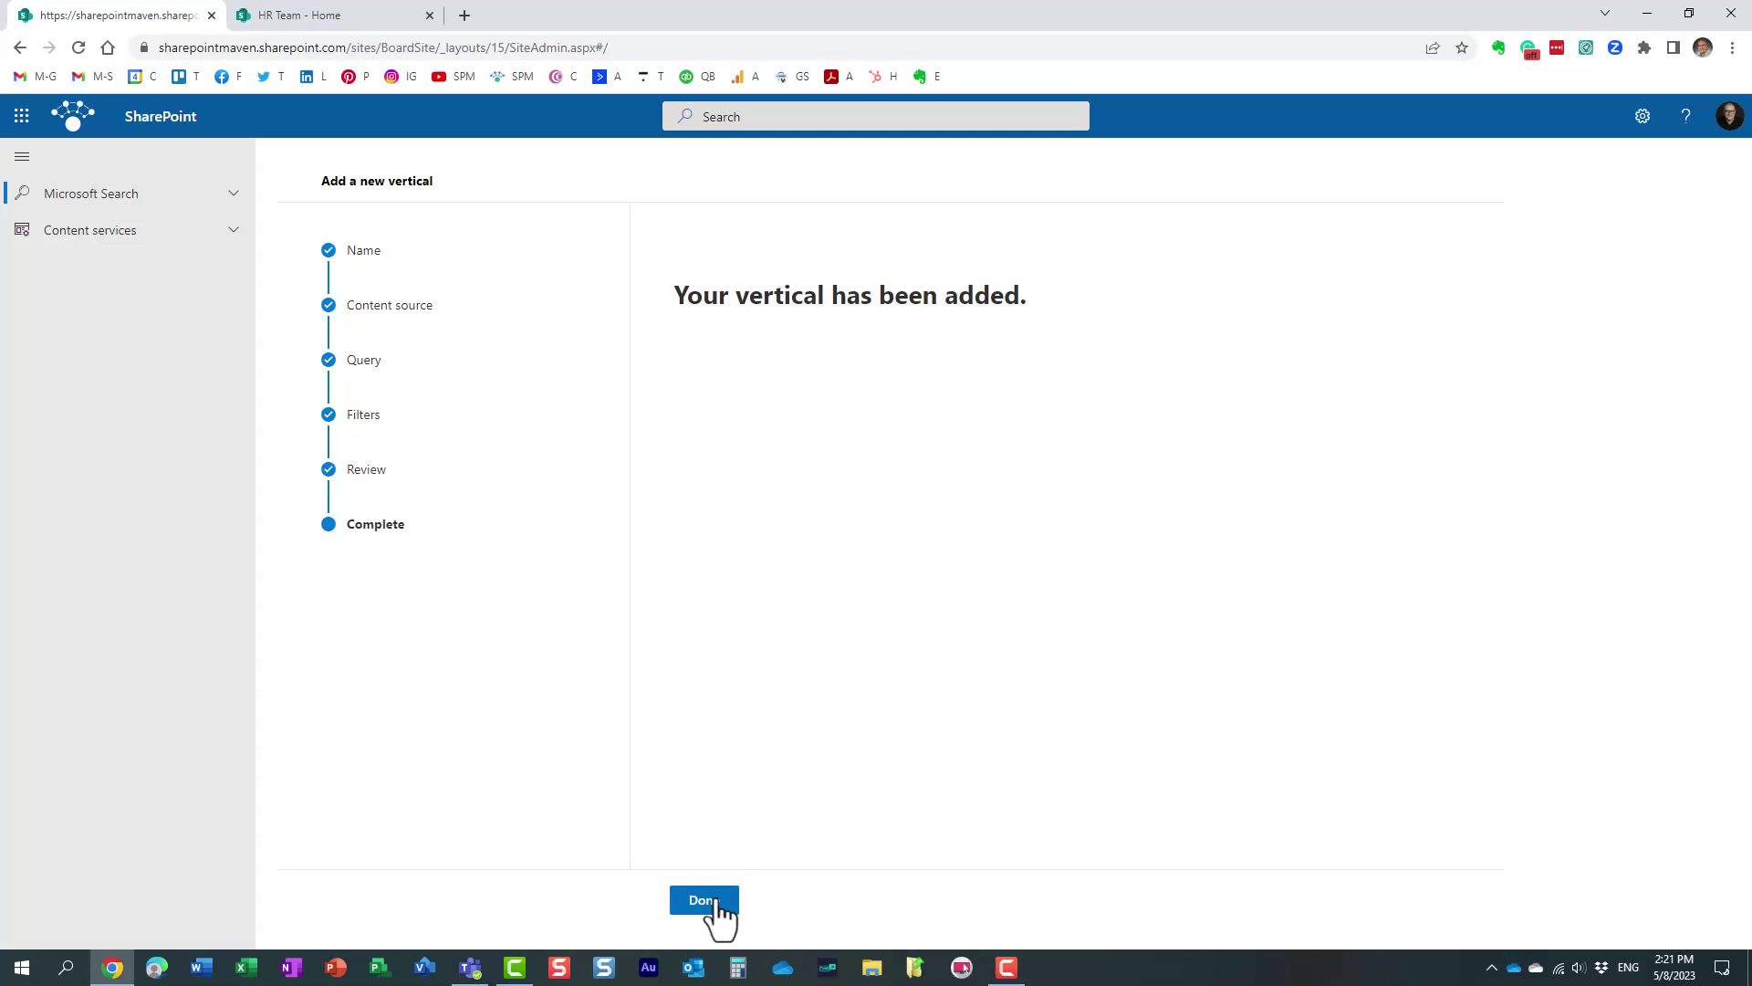
left_click(718, 901)
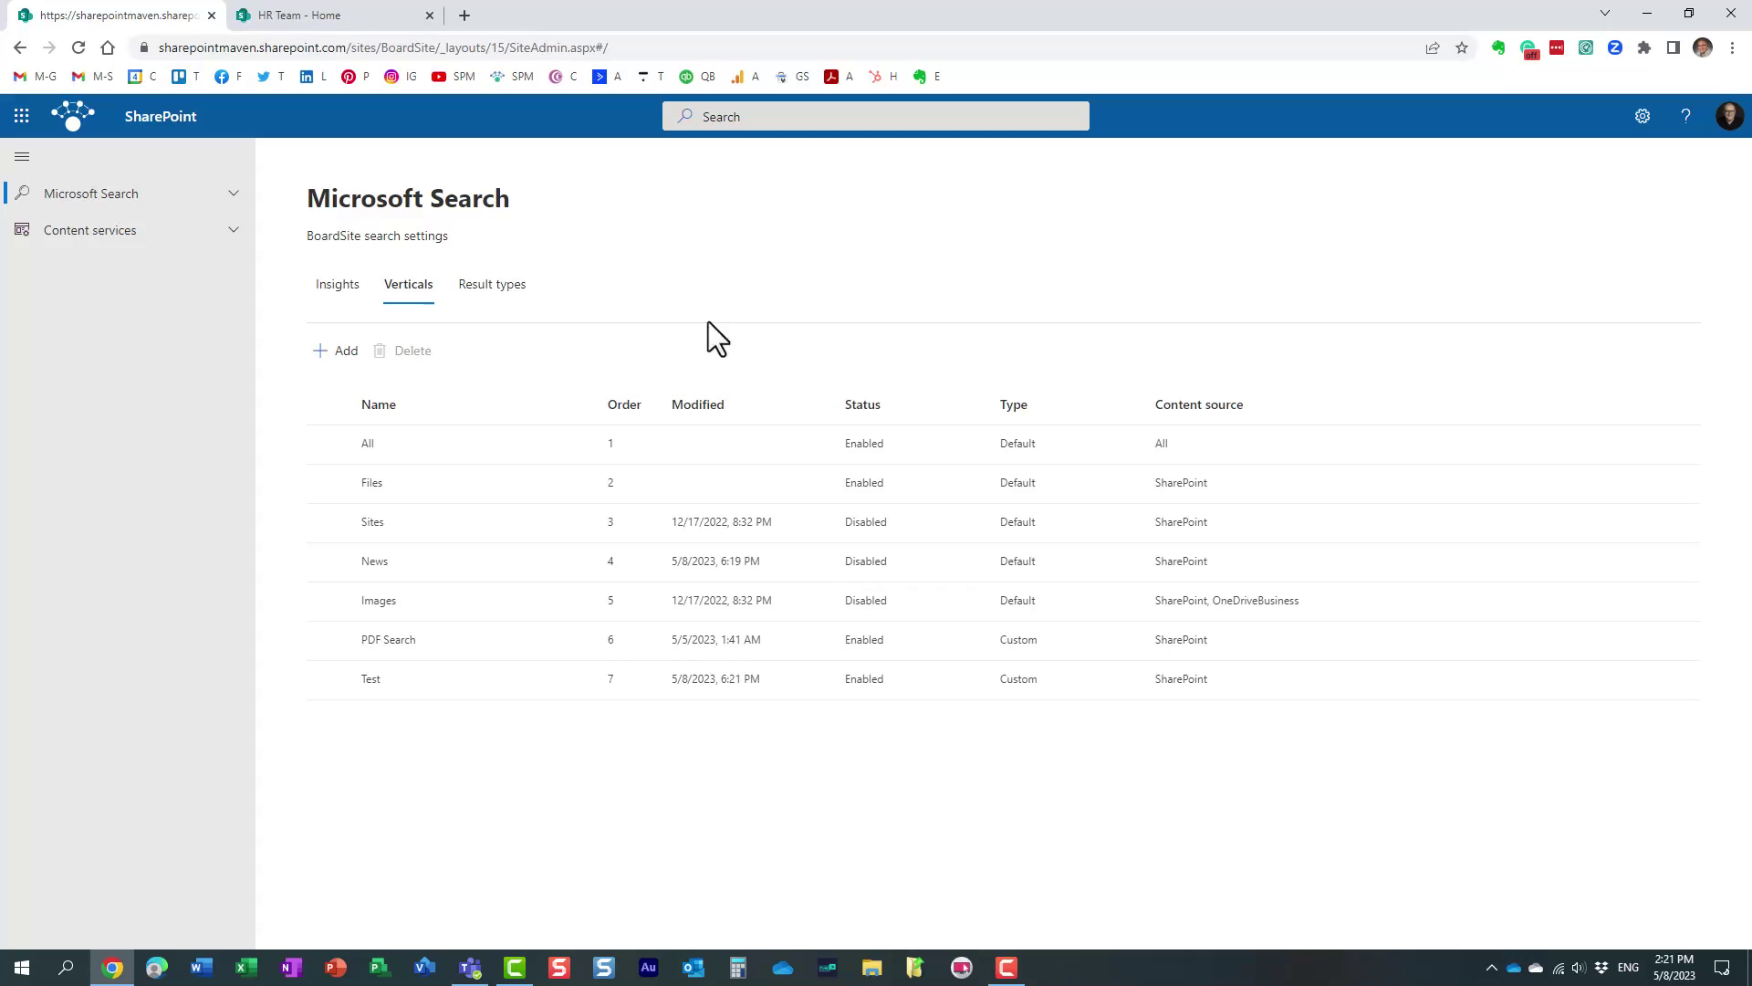
Step: Remove '_layouts/15/SiteAdmin.aspx#/' from the address to load the Board Site home page
left_click_drag(446, 48, 765, 48)
key("BackSpace")
key("Return")
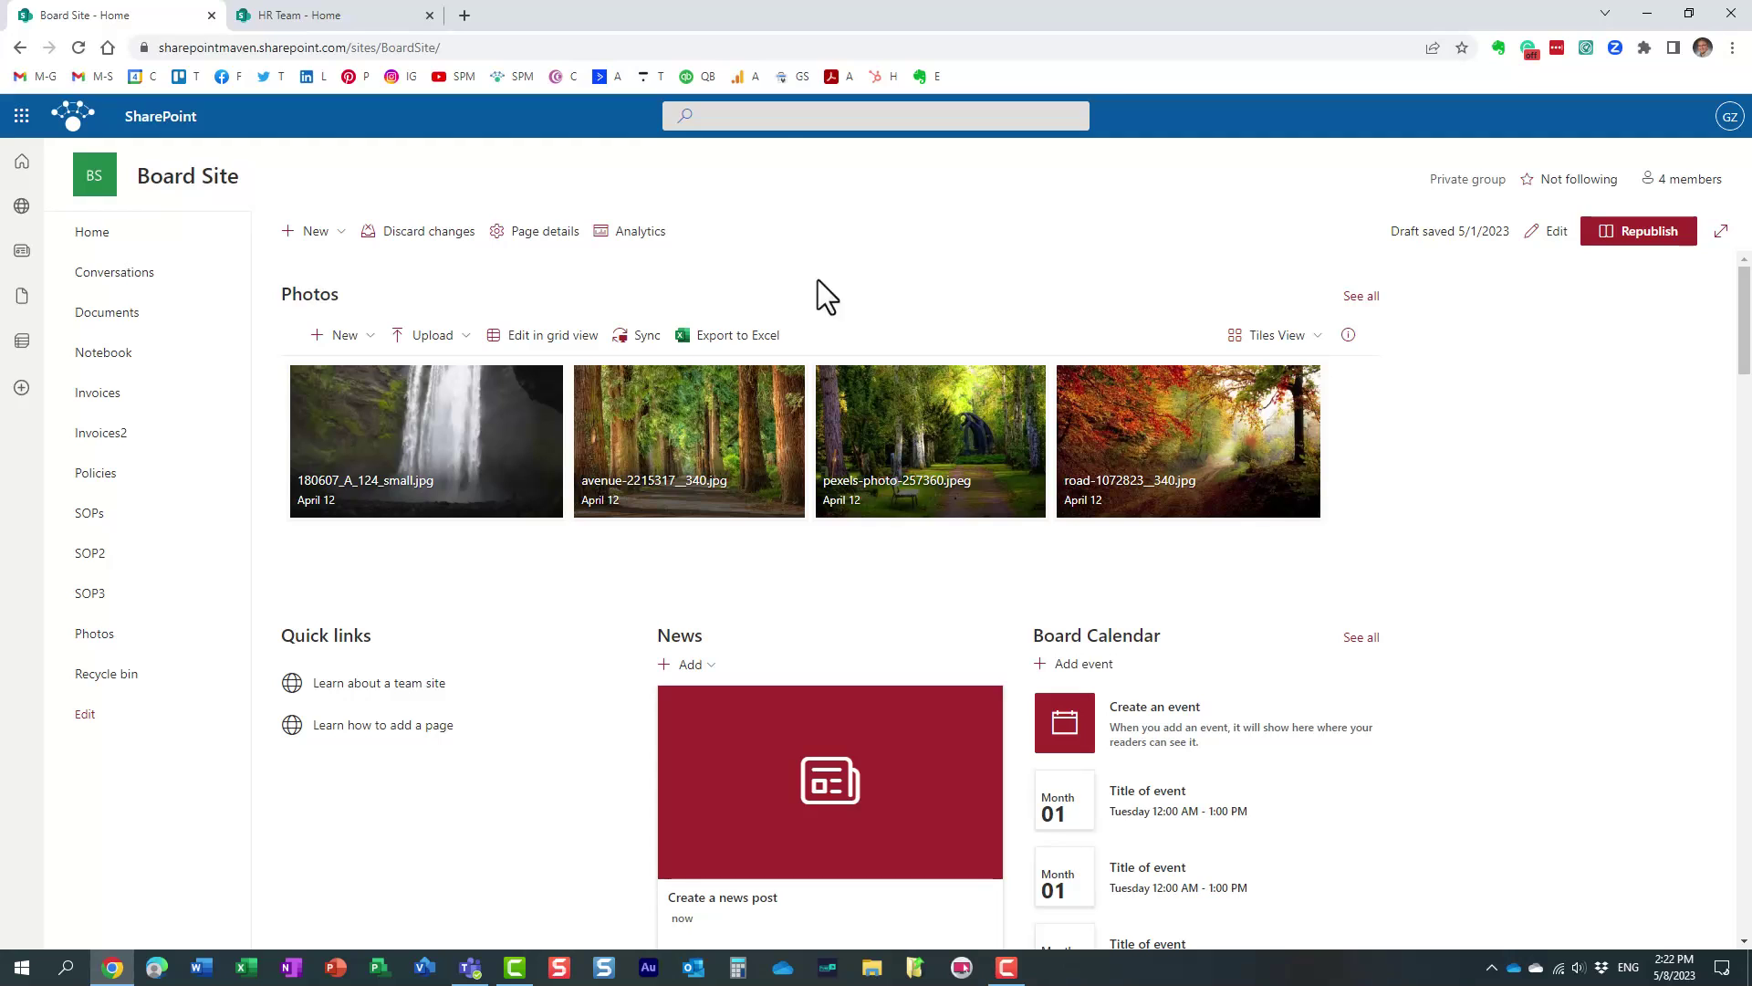
Step: Search the Board Site for 'test' to list results such as Test Doc 1 and Test Doc 6
left_click(717, 119)
type("test")
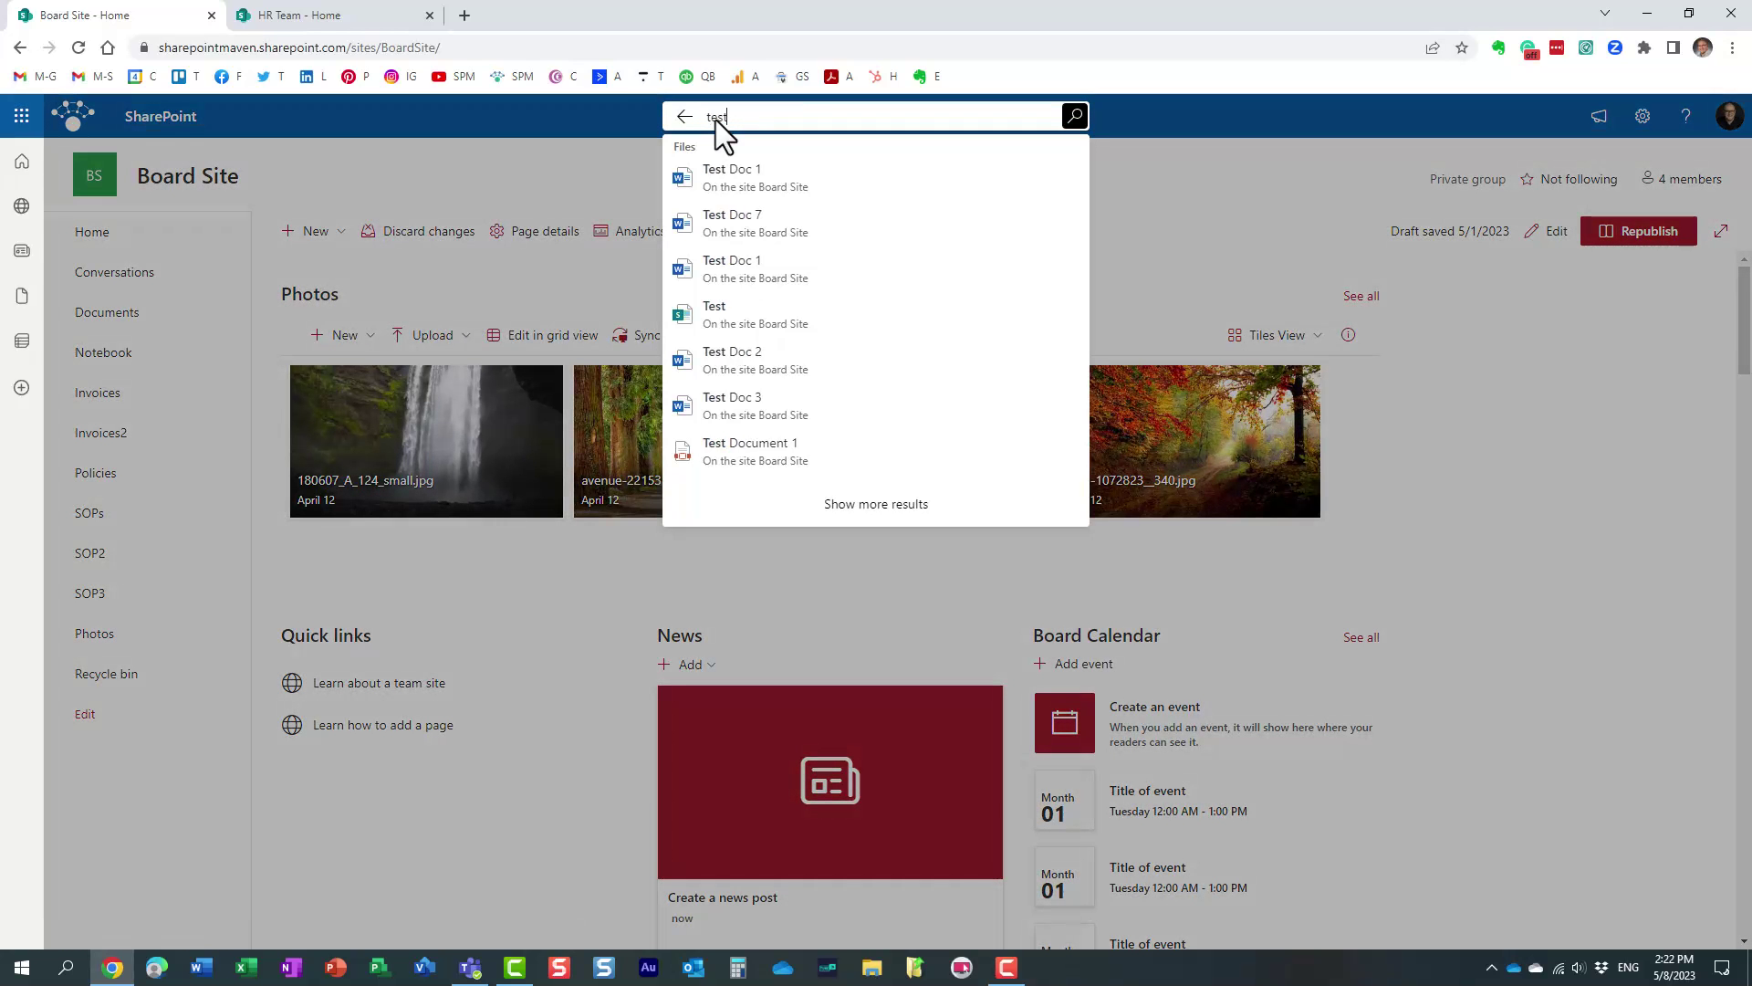
key("Return")
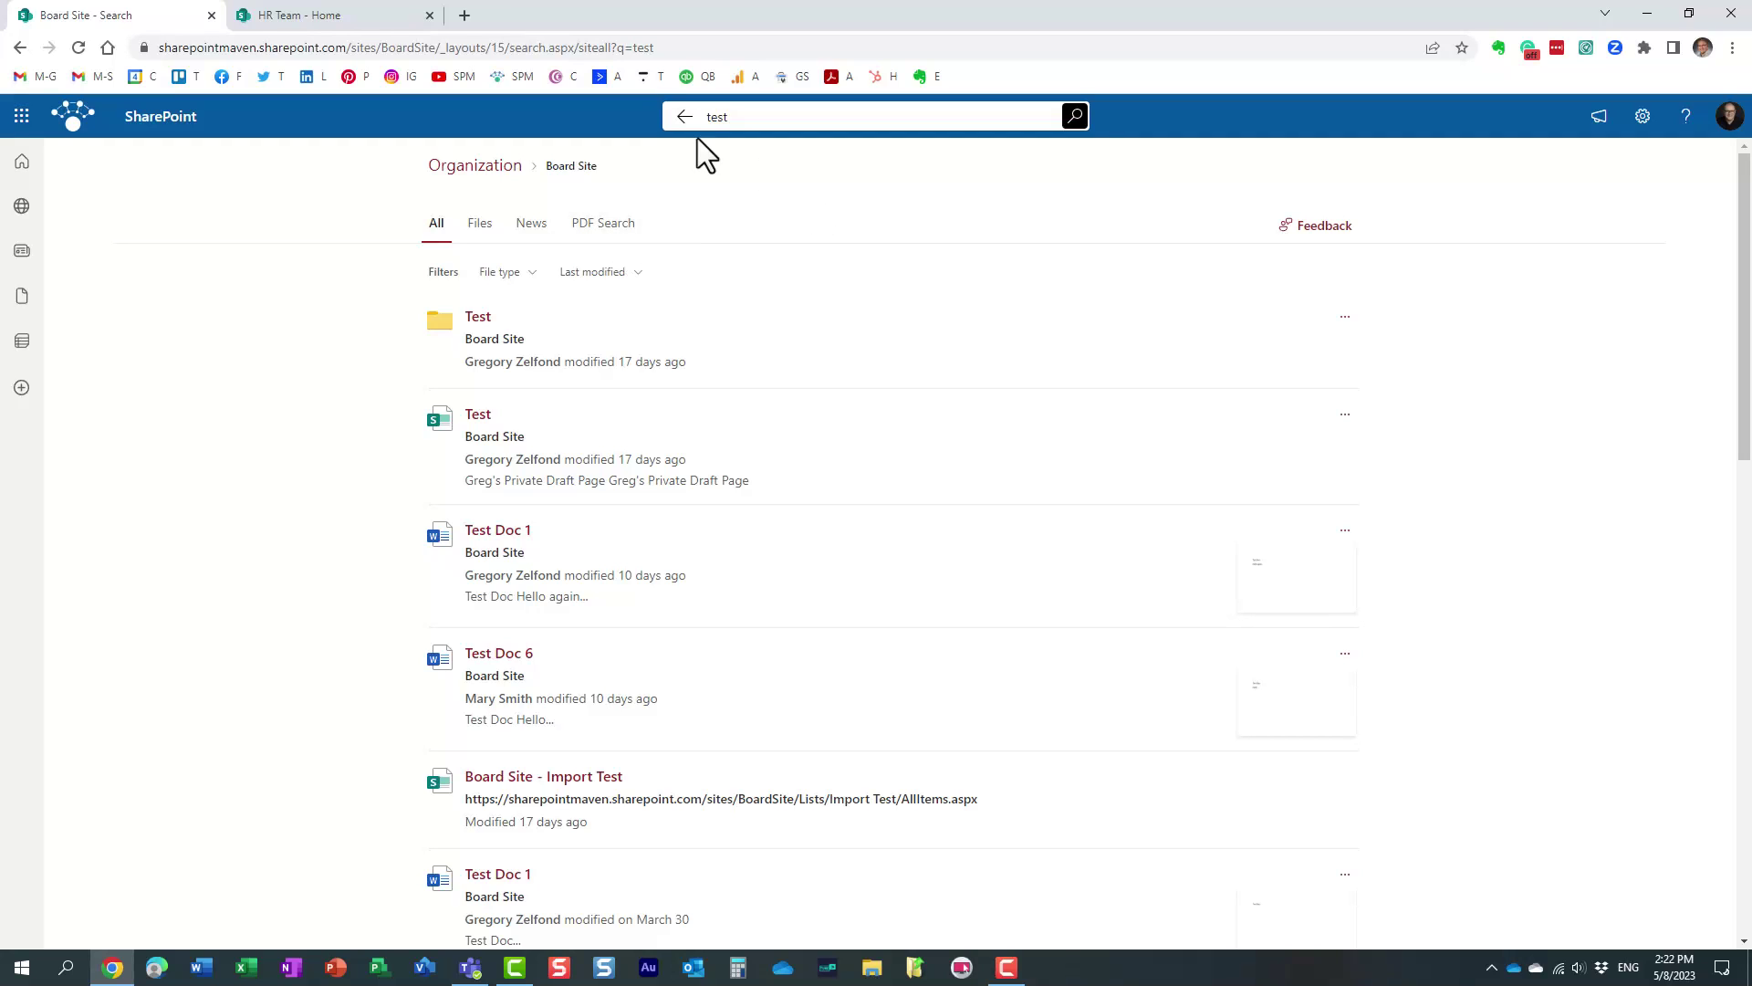
Step: View the 'test' results under PDF Search, check the Last Modified filter, then return to Board Site home
left_click(600, 228)
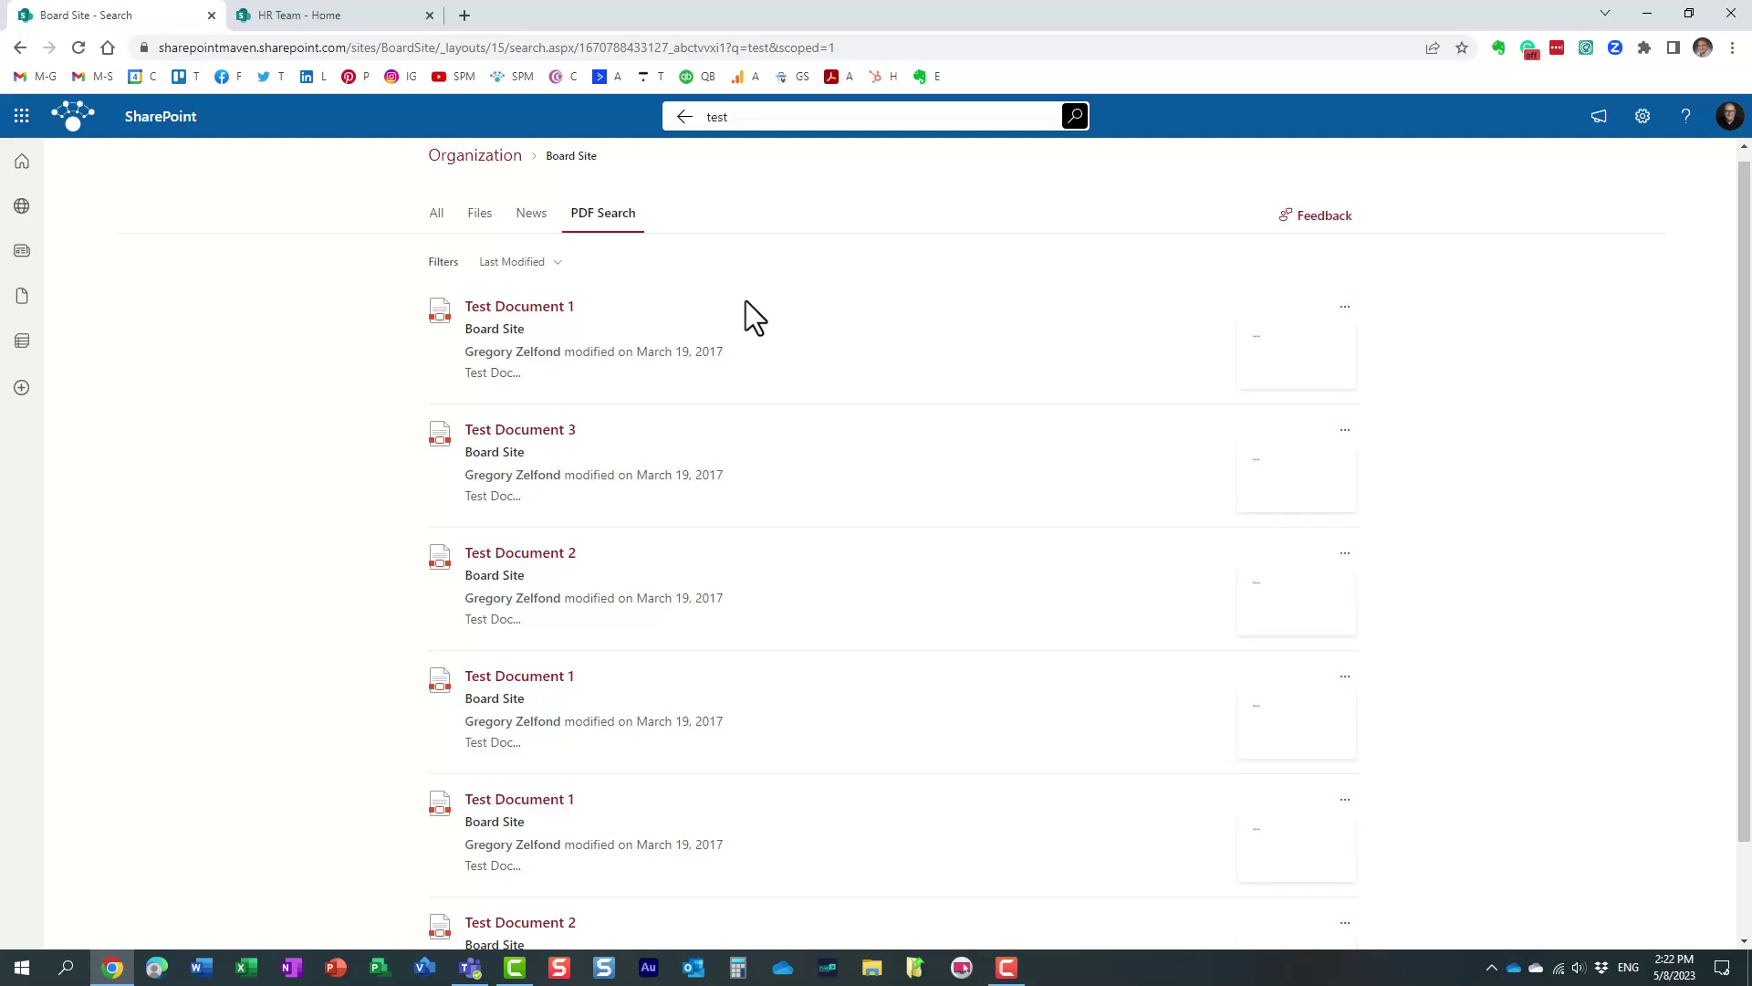
left_click(563, 266)
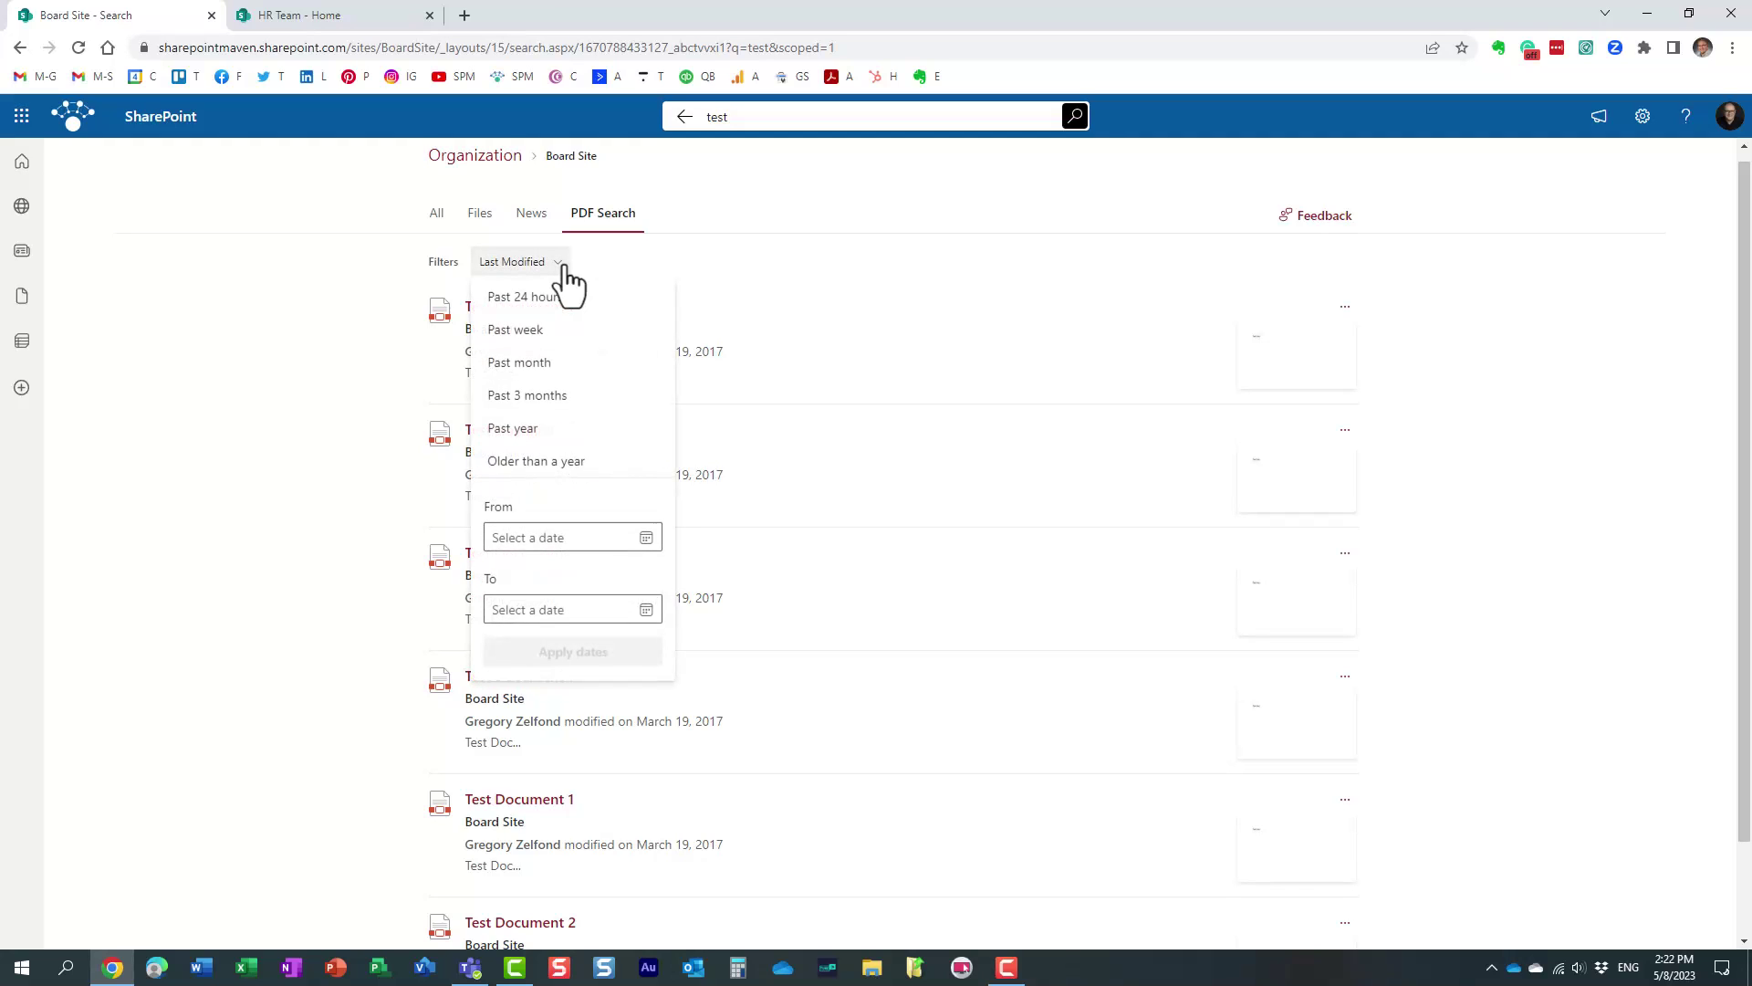
left_click(671, 264)
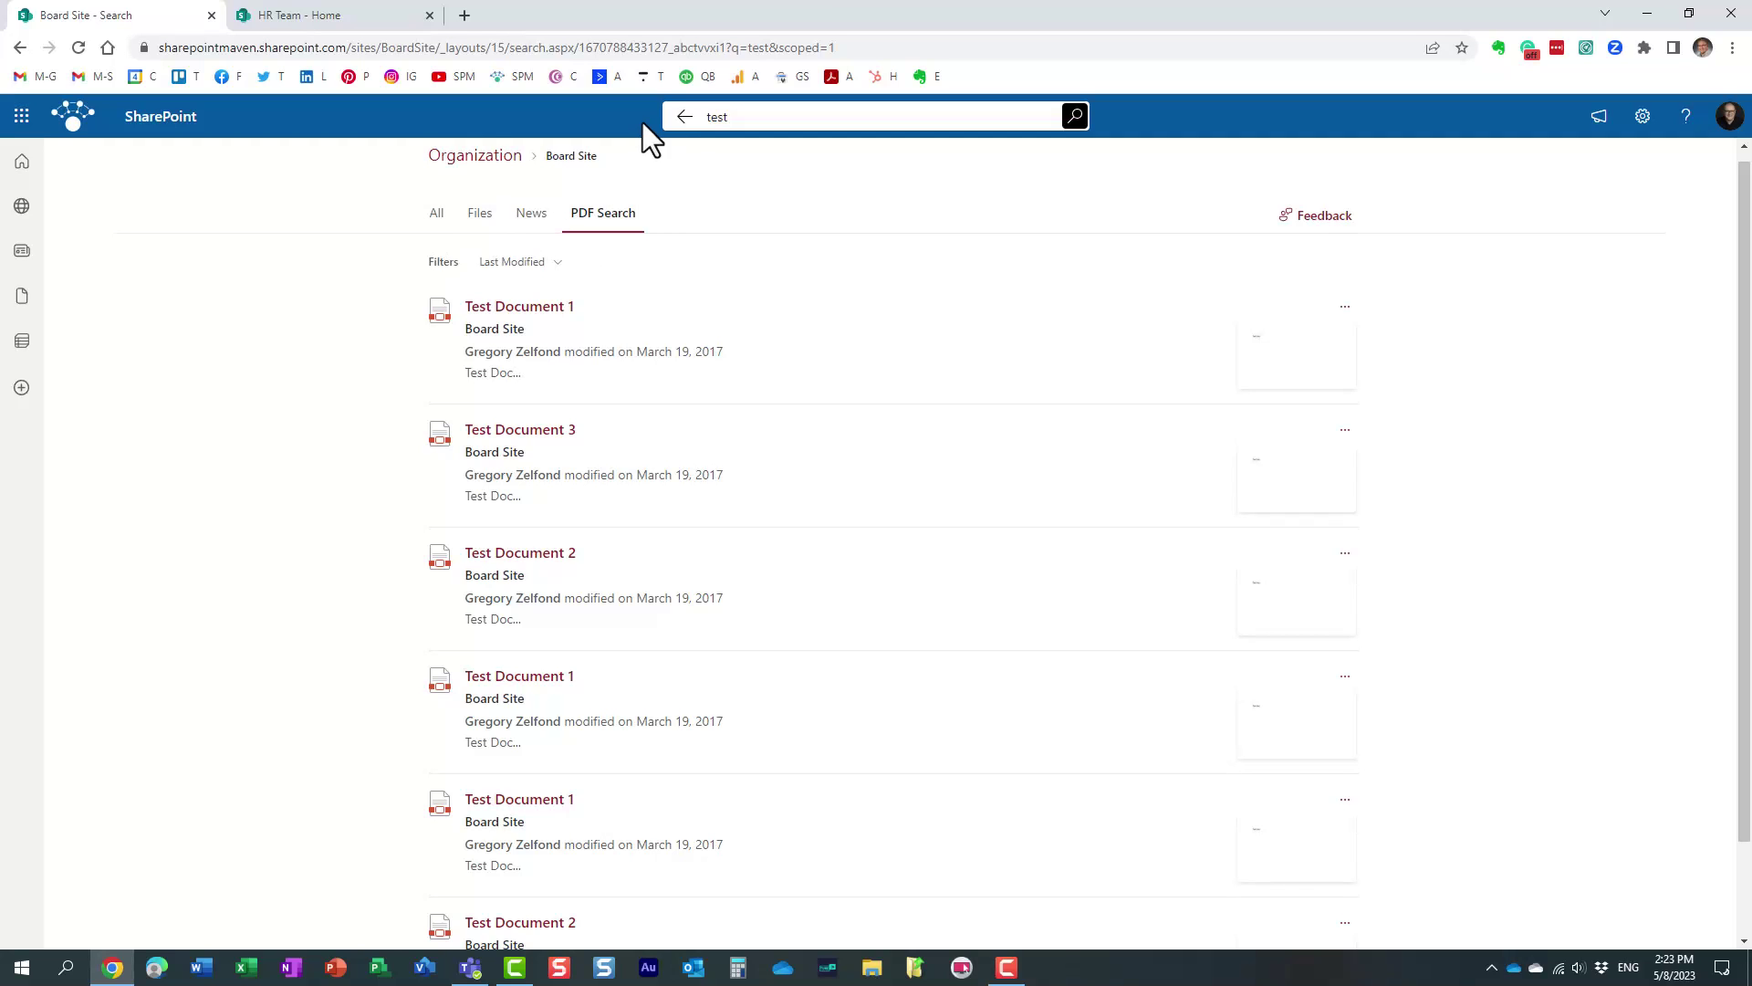
left_click(675, 117)
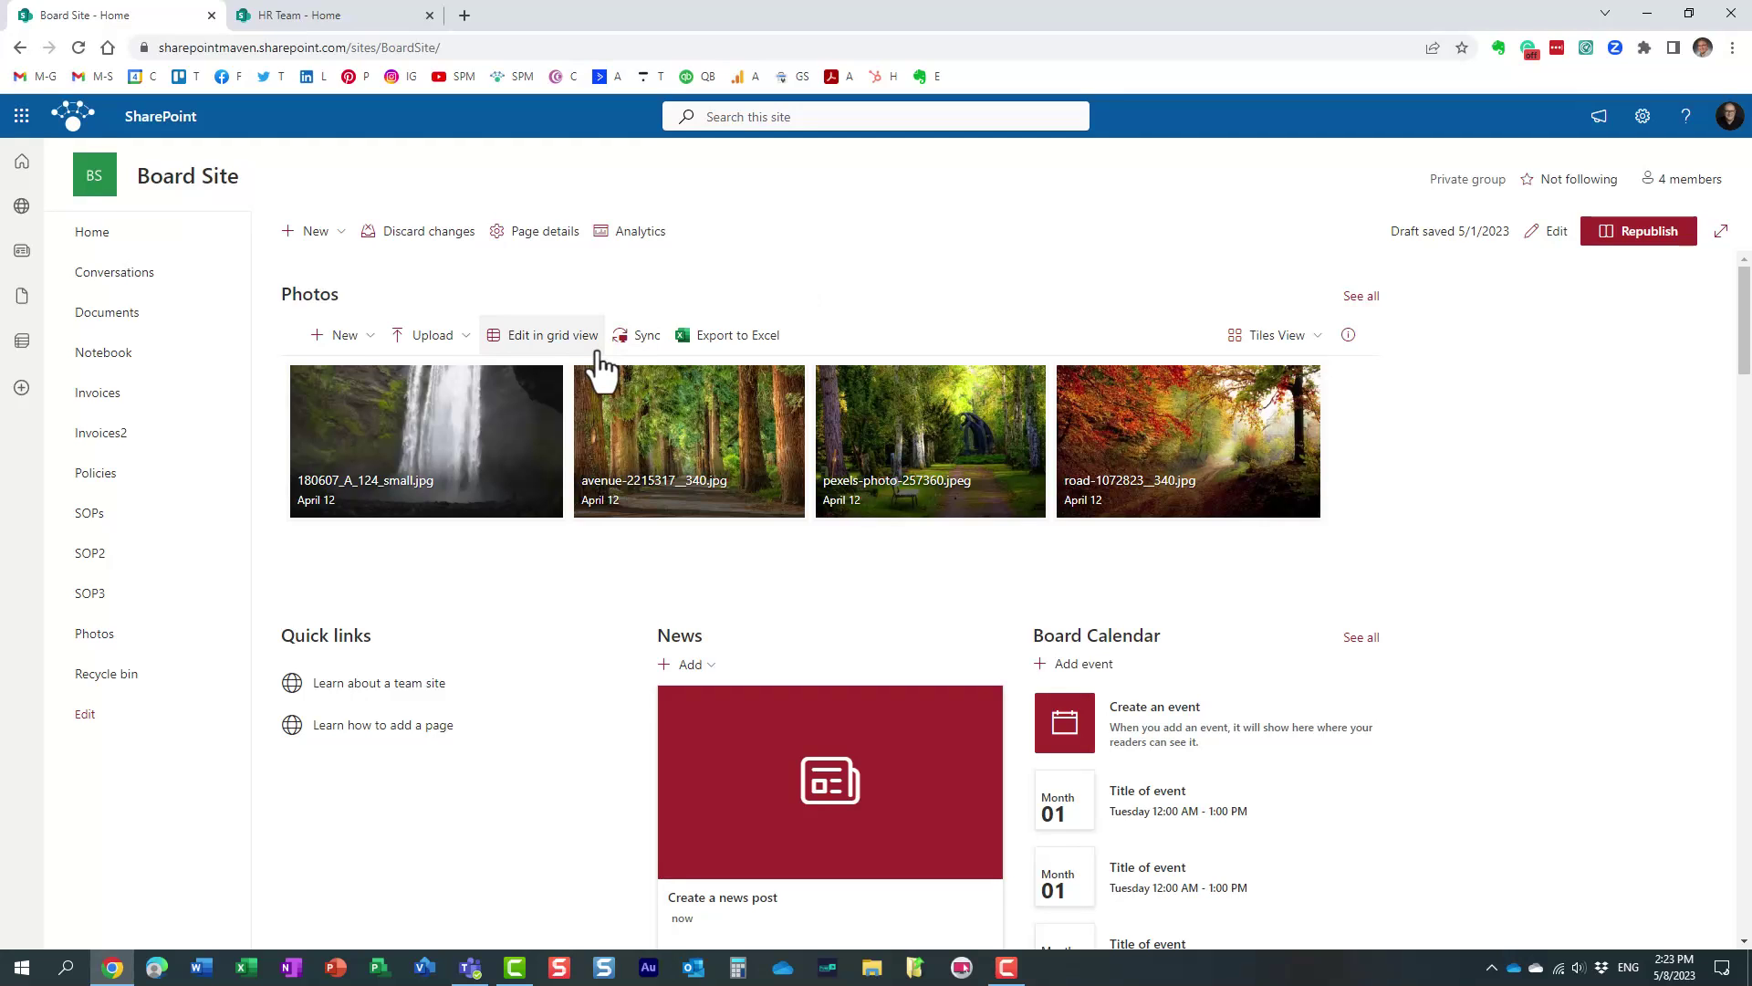
Step: Open the Microsoft 365 admin center from the app launcher
left_click(21, 118)
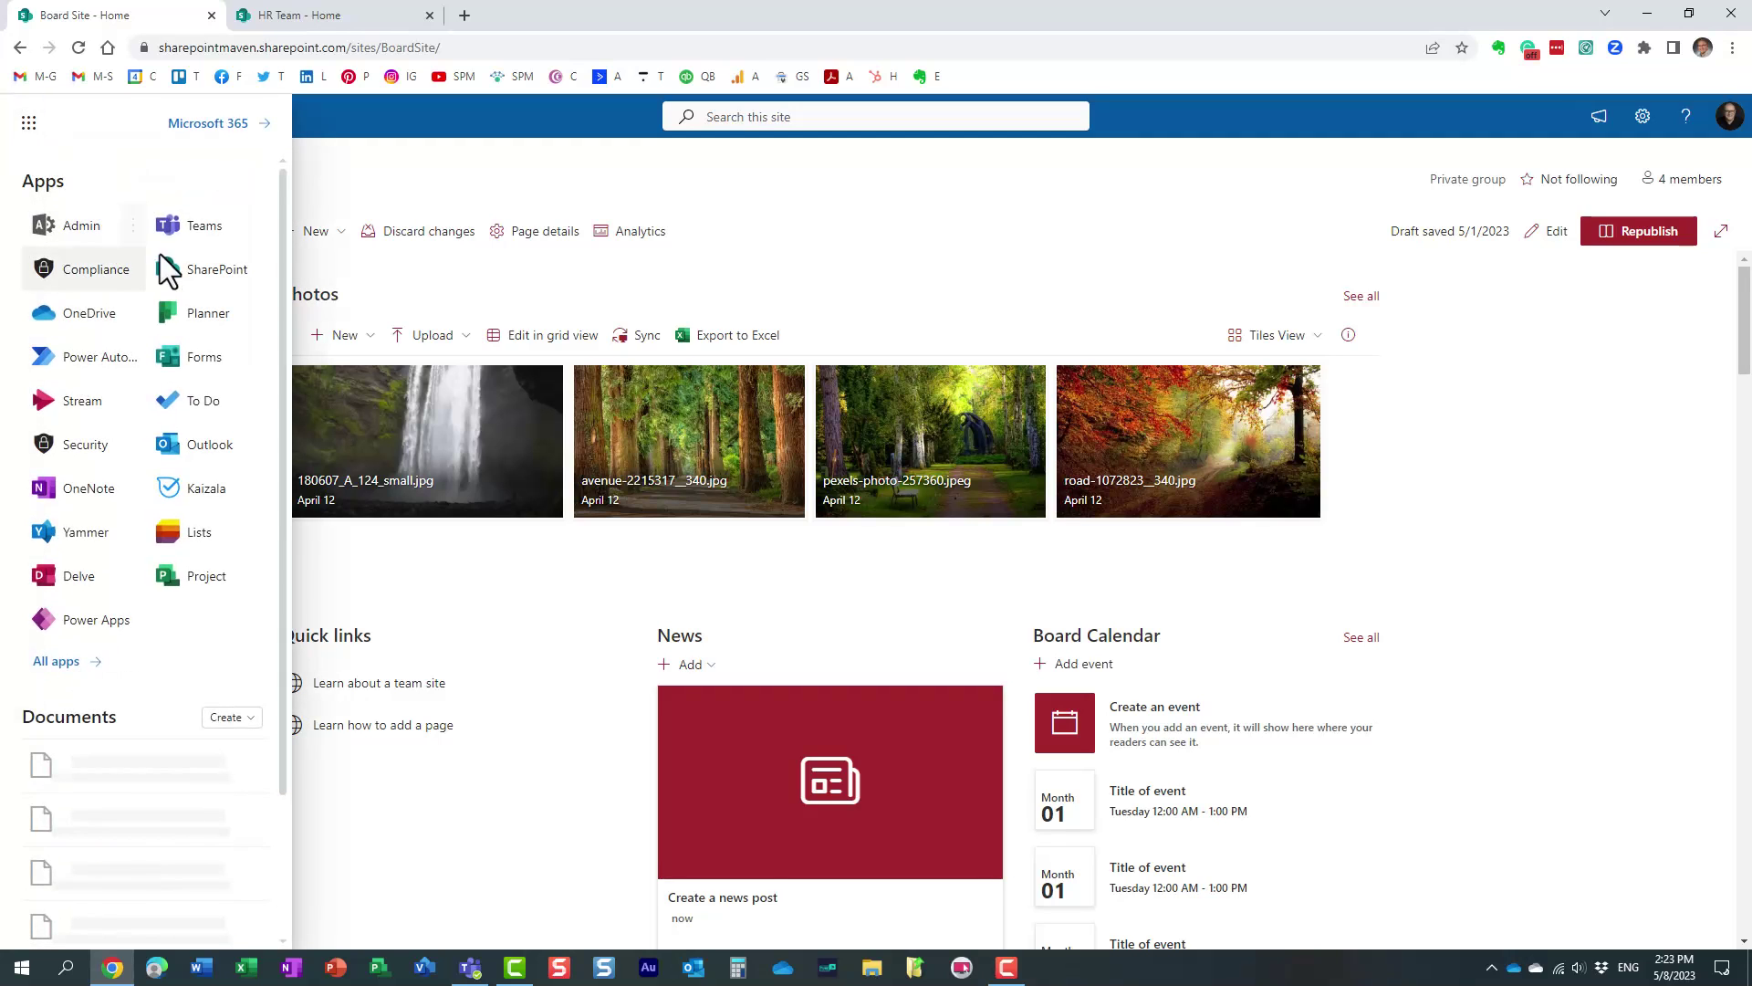
left_click(202, 273)
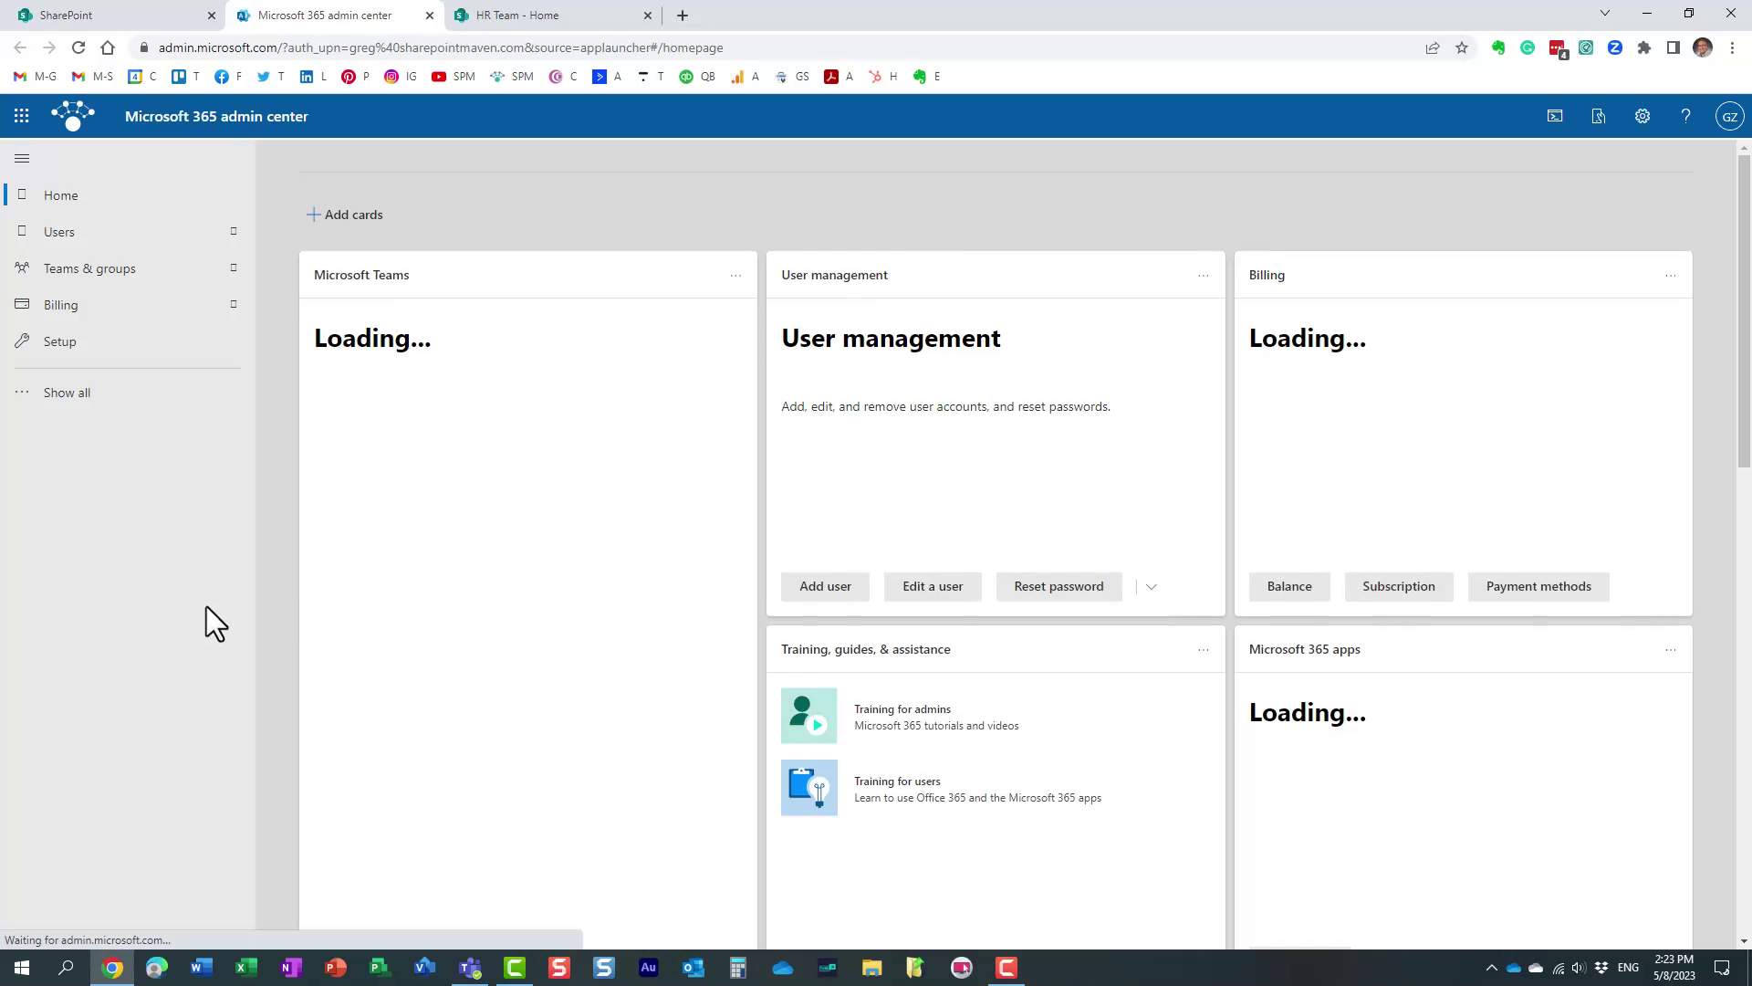
Step: Open the Search & intelligence admin center and go through Answers and Customizations to Verticals
left_click(70, 392)
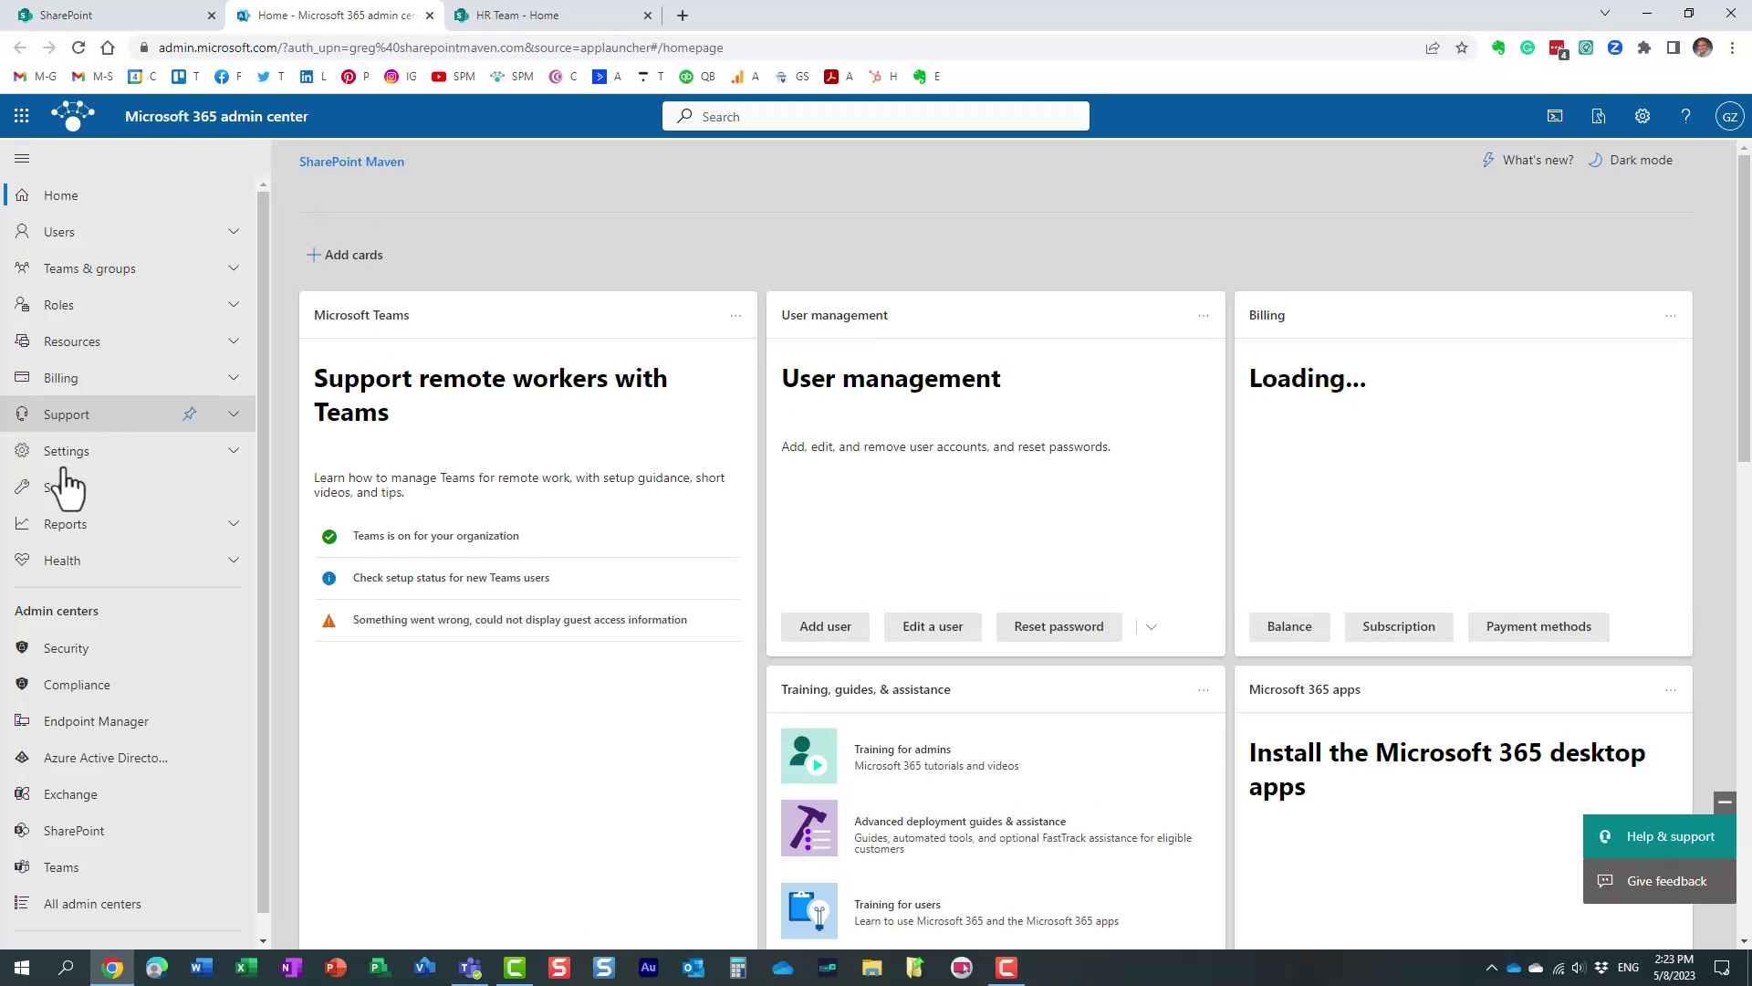
left_click(87, 908)
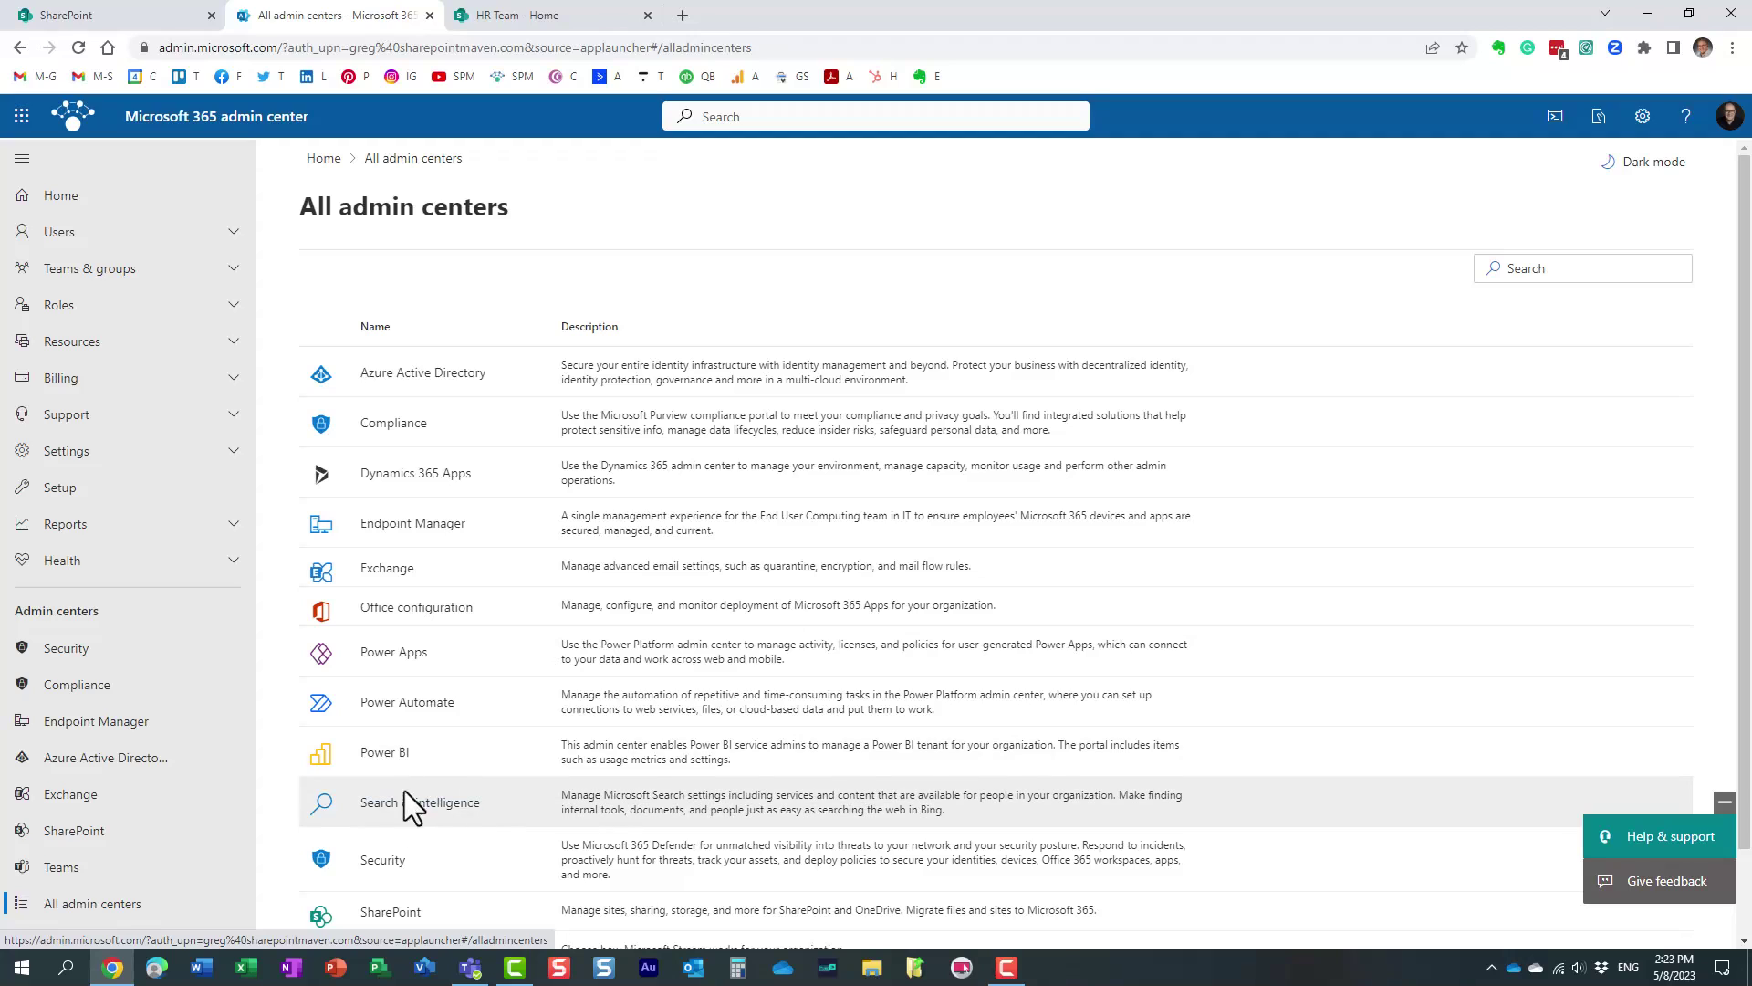
left_click(450, 809)
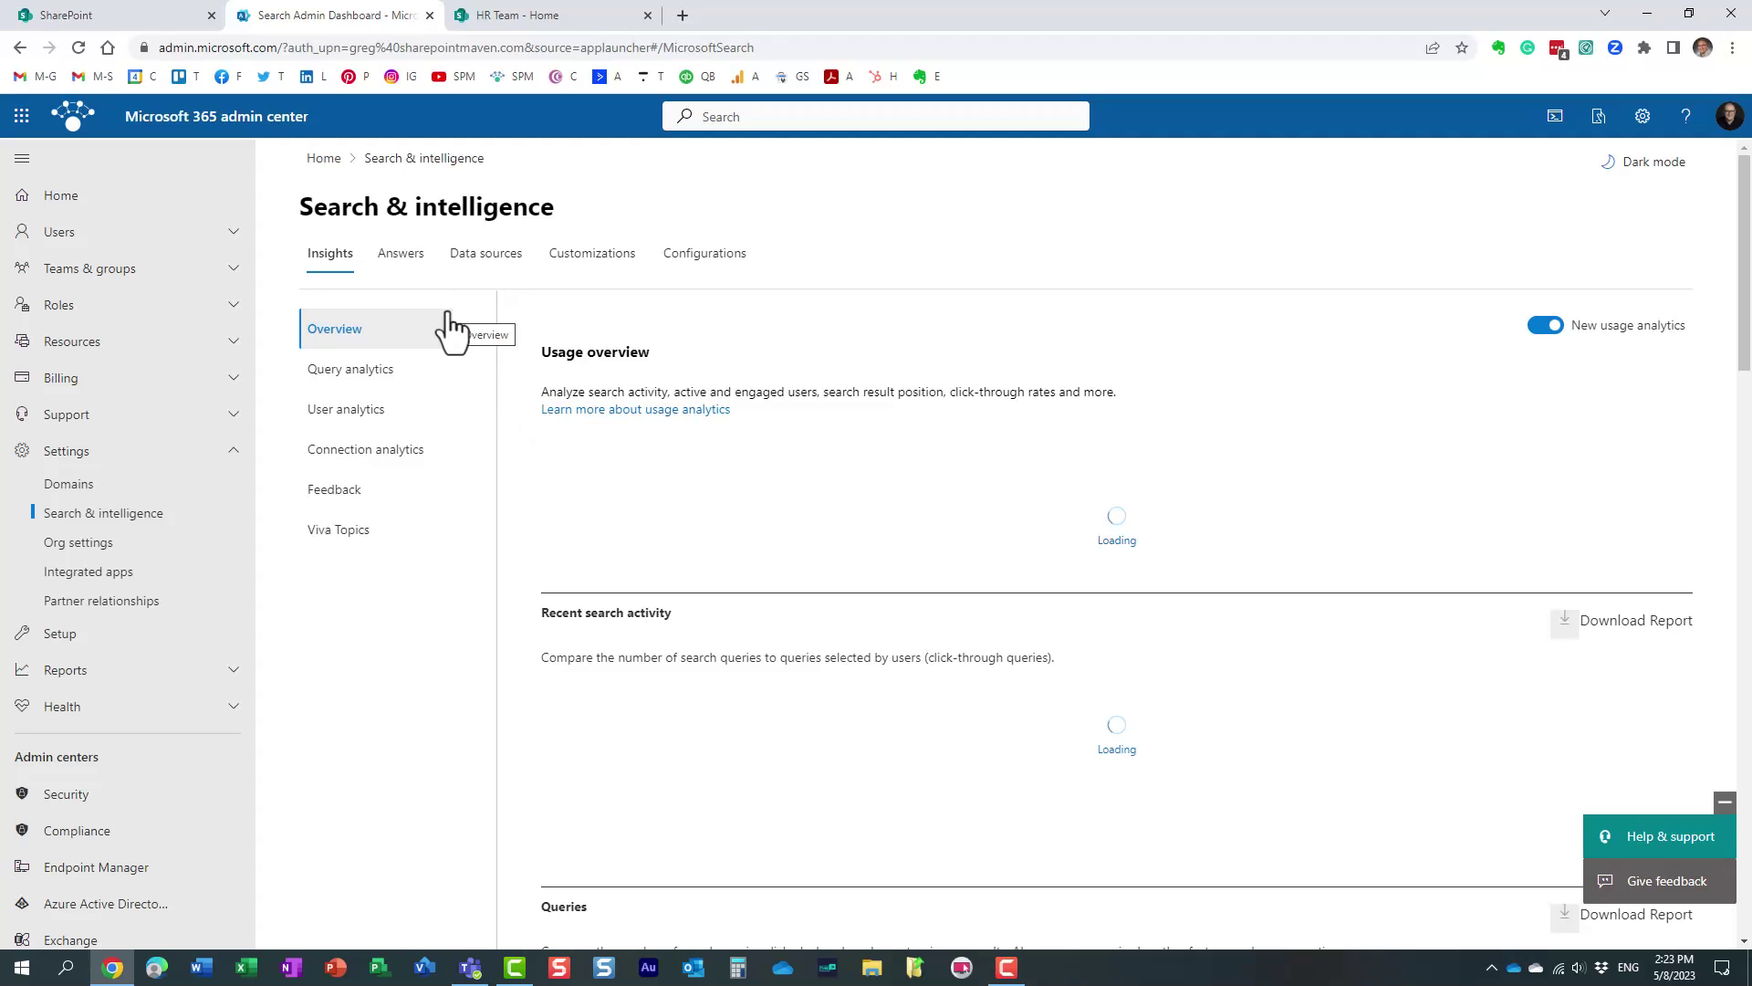
left_click(399, 256)
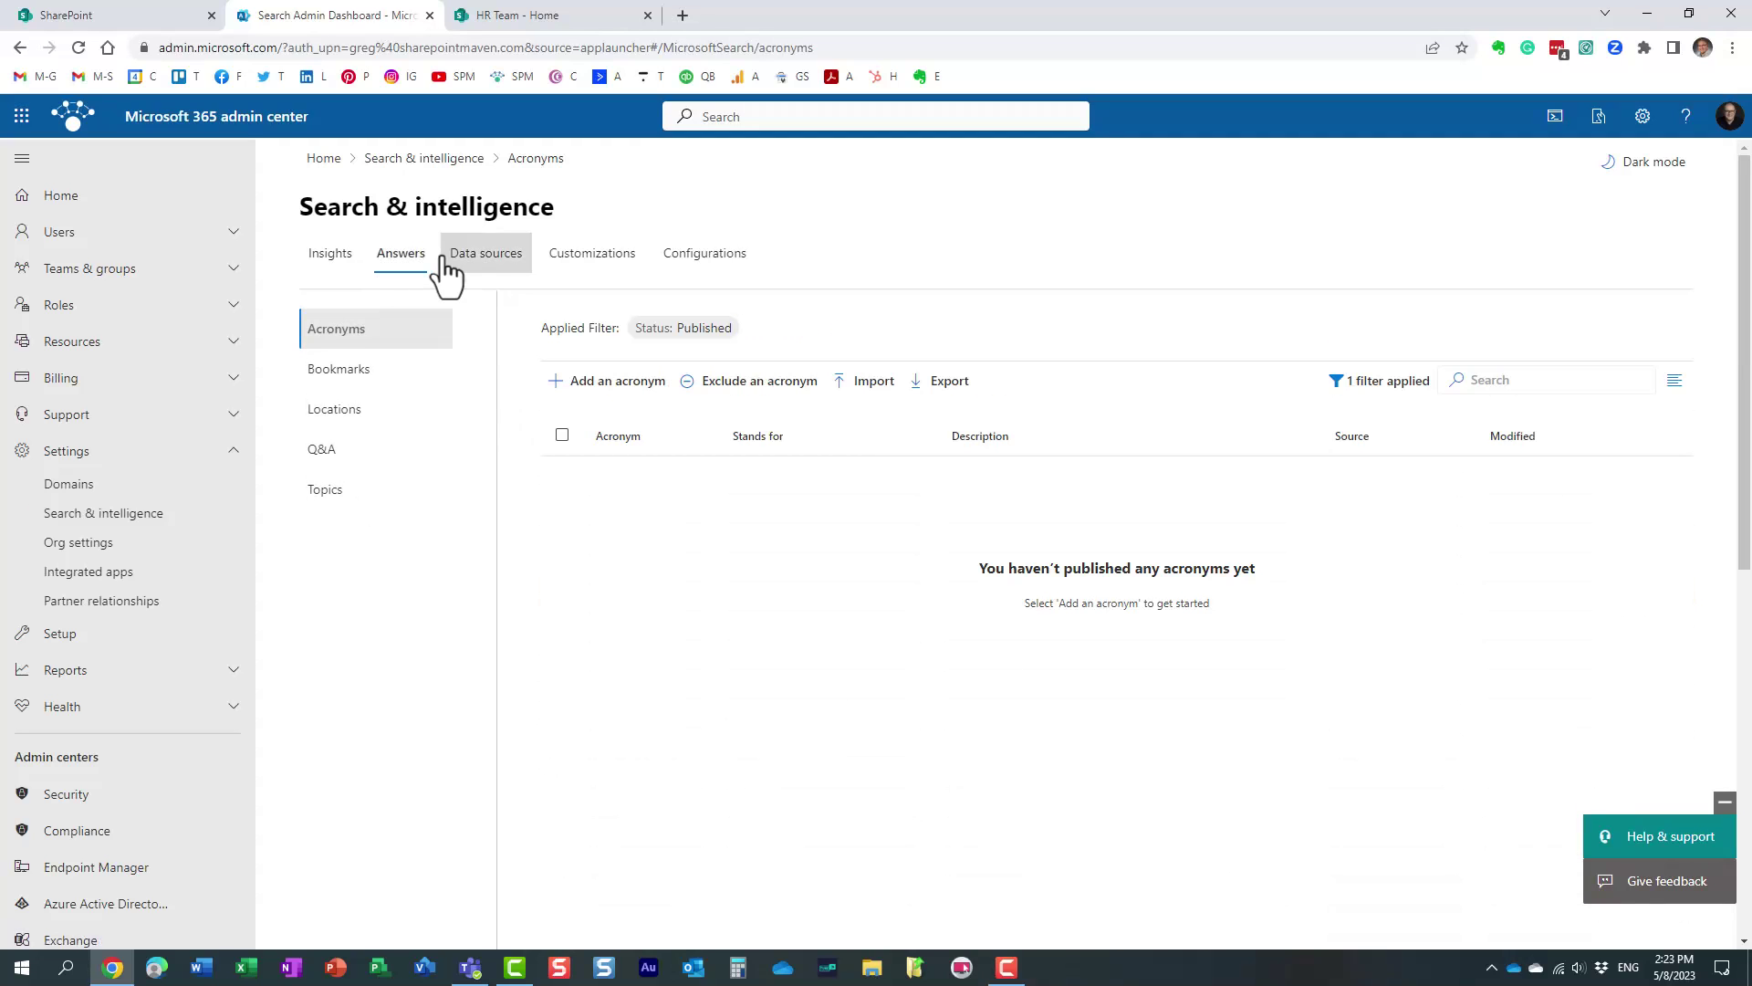
left_click(590, 260)
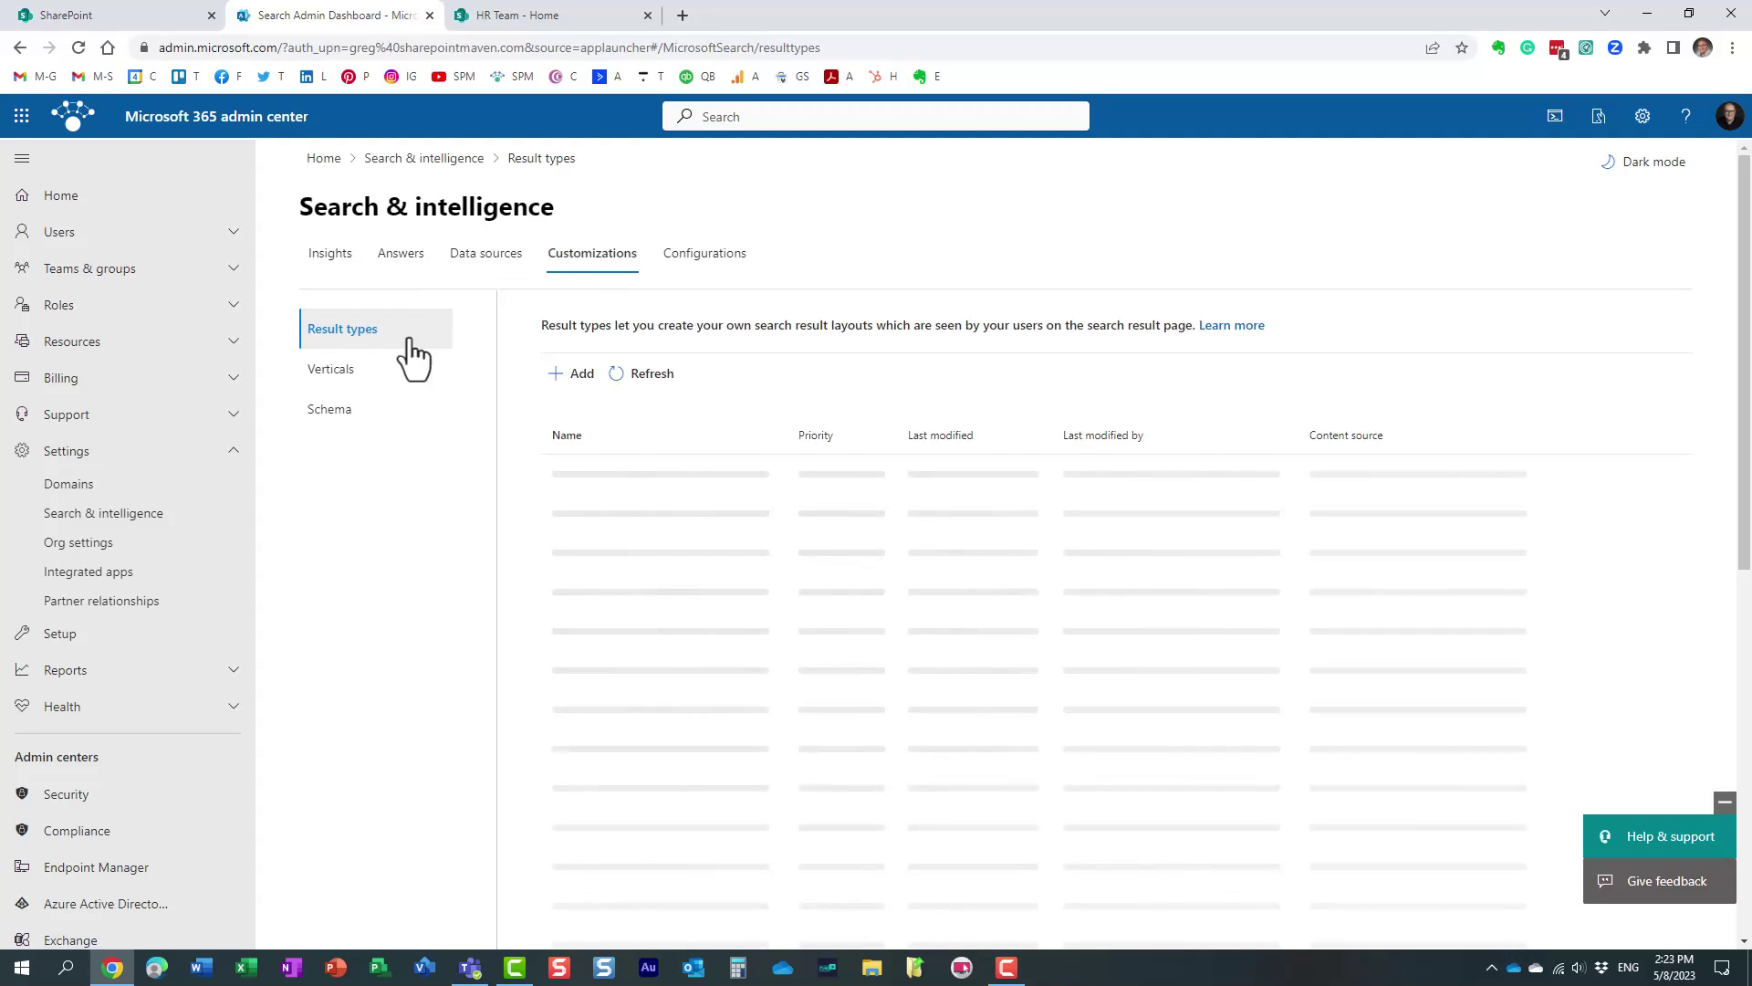
left_click(336, 374)
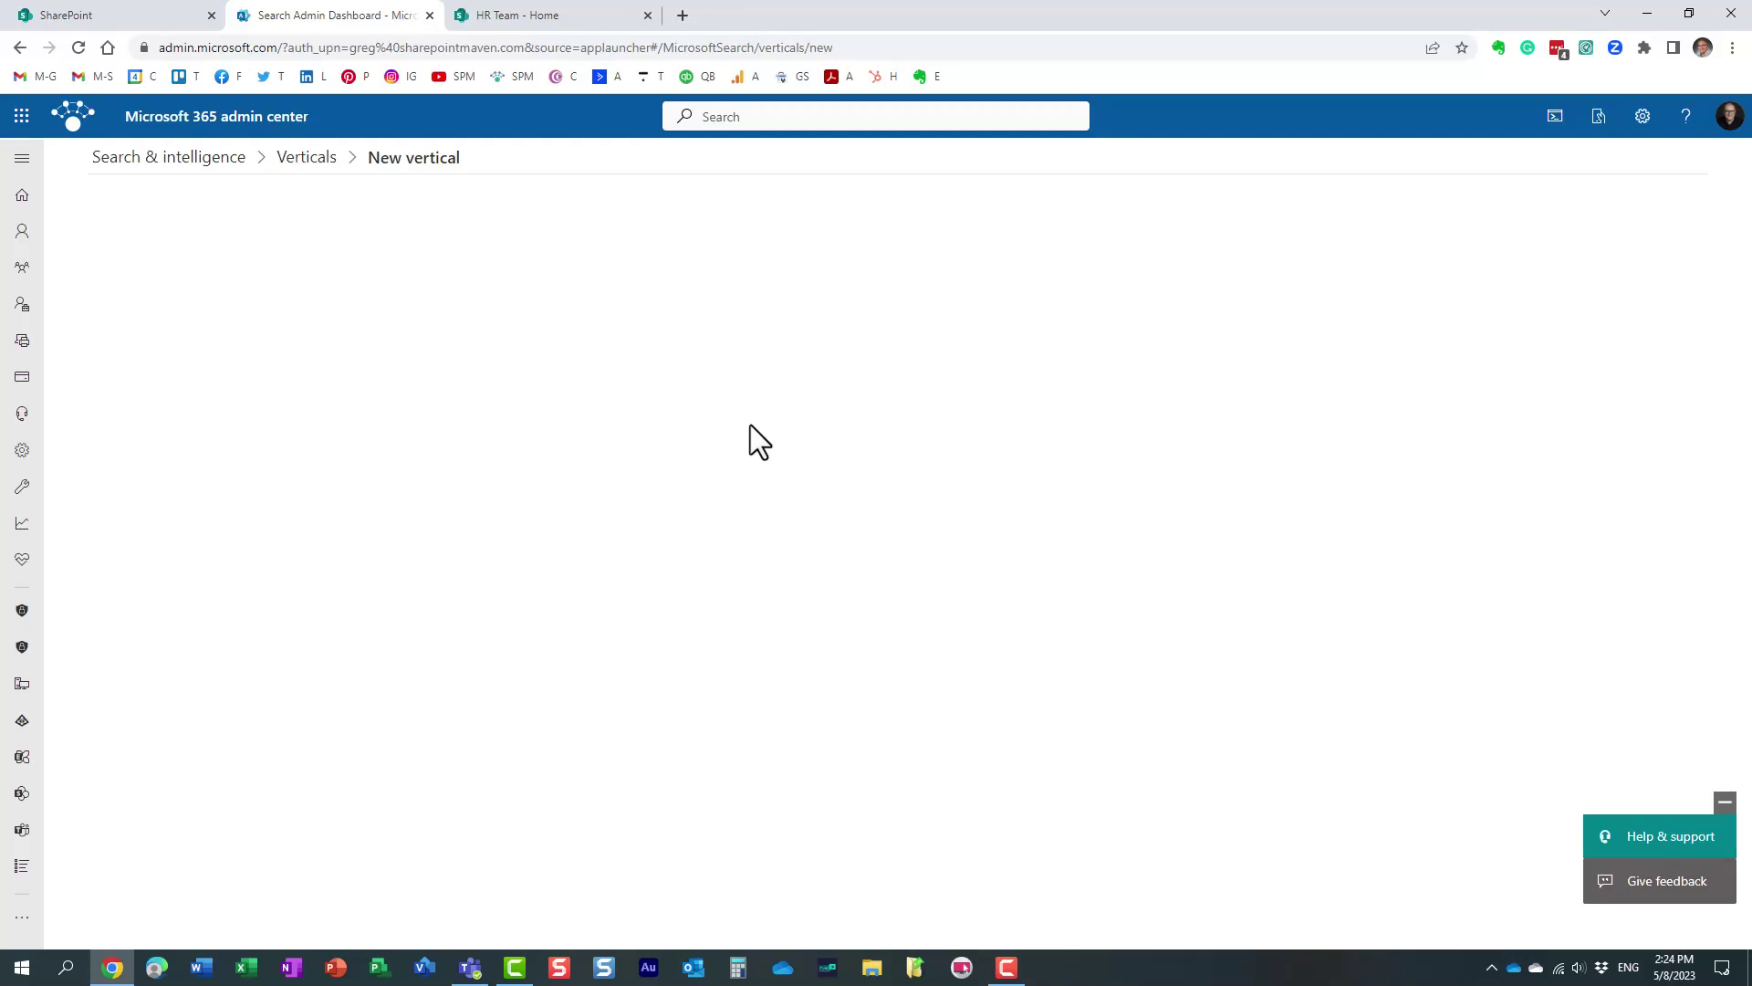
Step: Go back from the blank New vertical page to the default verticals list, All through Messages
left_click(20, 48)
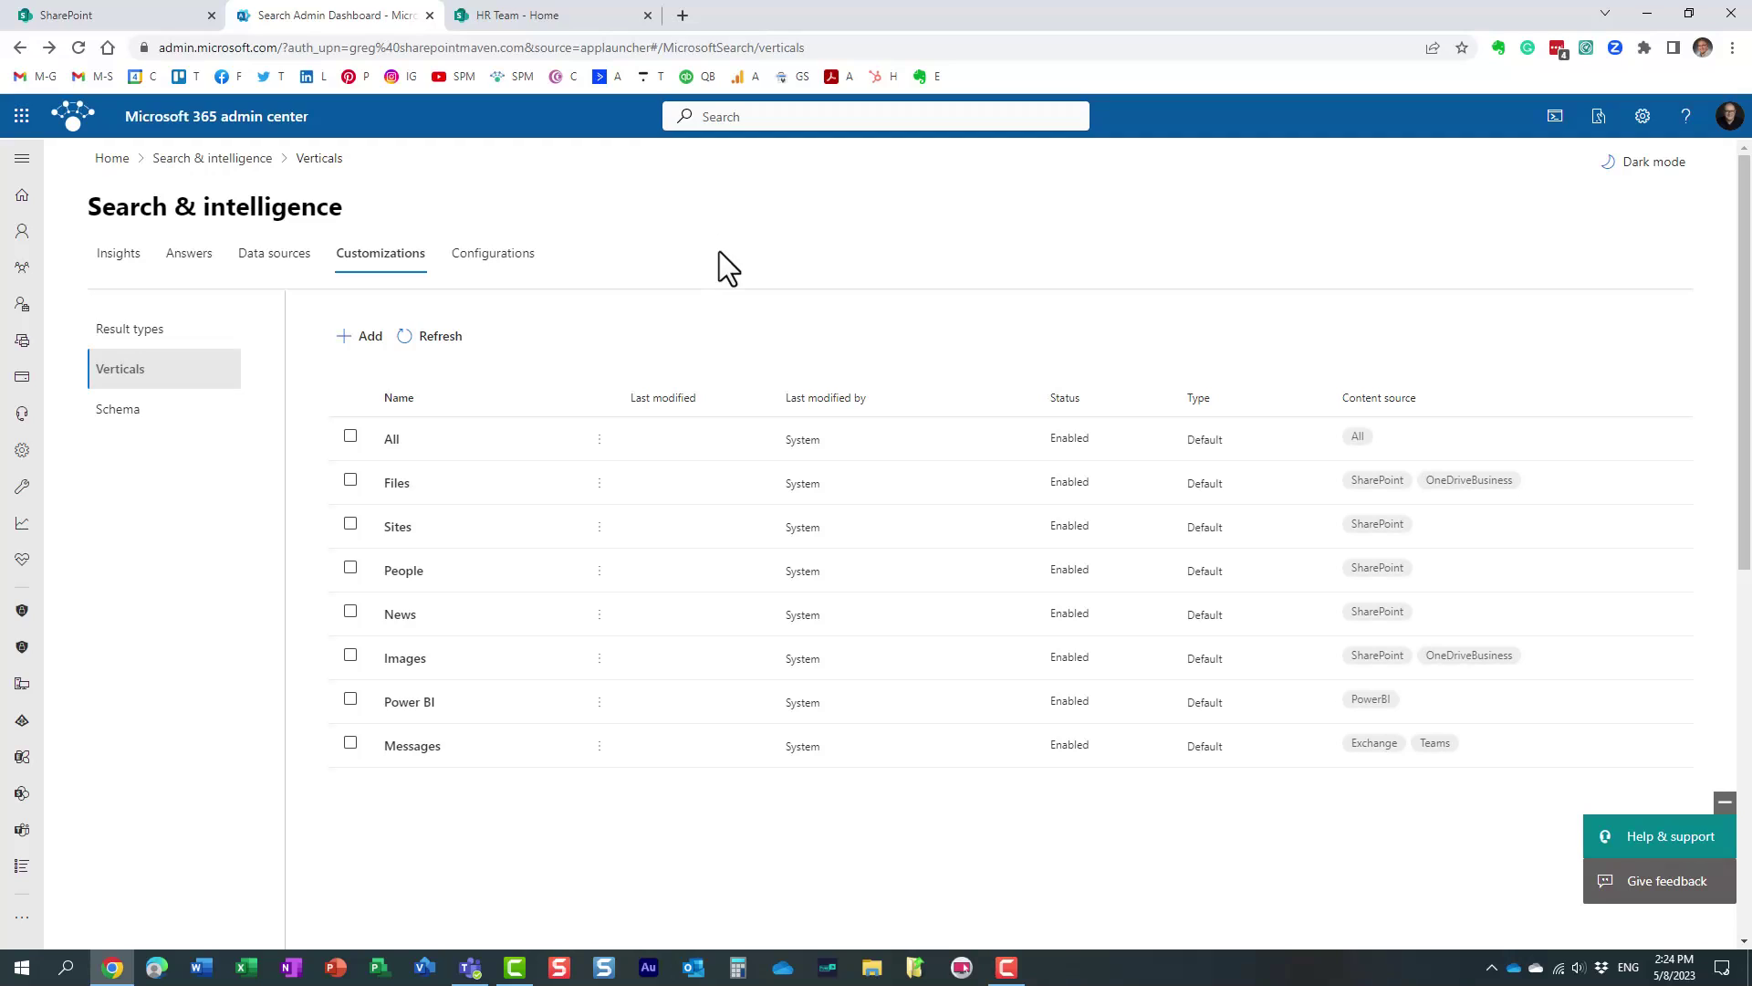